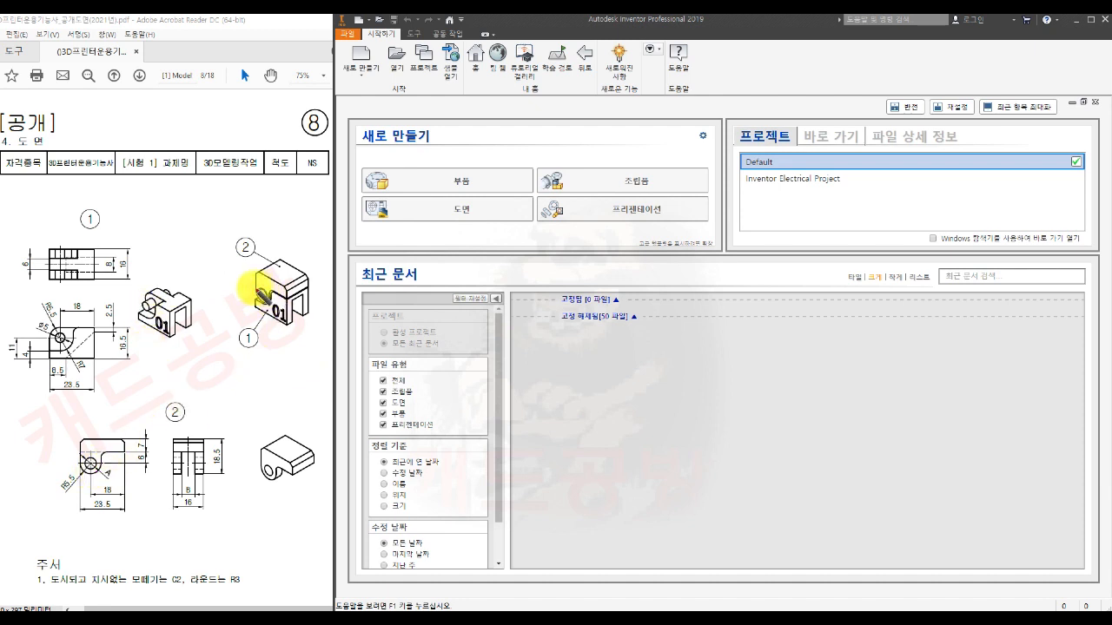
Mark the X and Y axis directions through the hinge hole on the drawing's assembly view.
mouse_move(229, 280)
mouse_down()
mouse_move(304, 314)
mouse_move(219, 282)
mouse_up()
drag(259, 248, 263, 309)
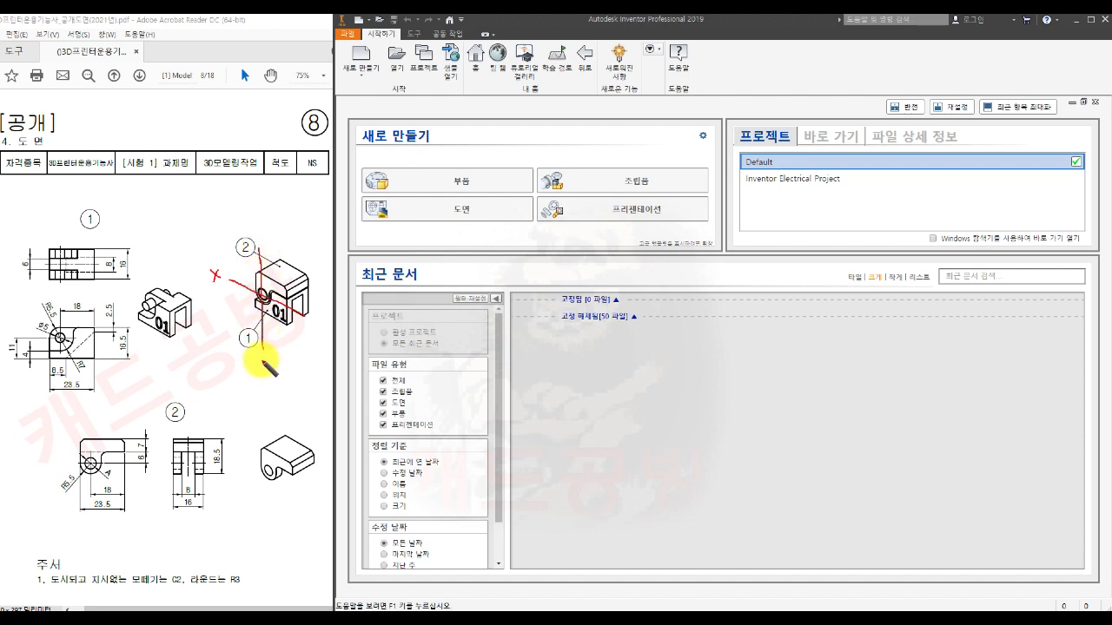
drag(263, 351, 267, 369)
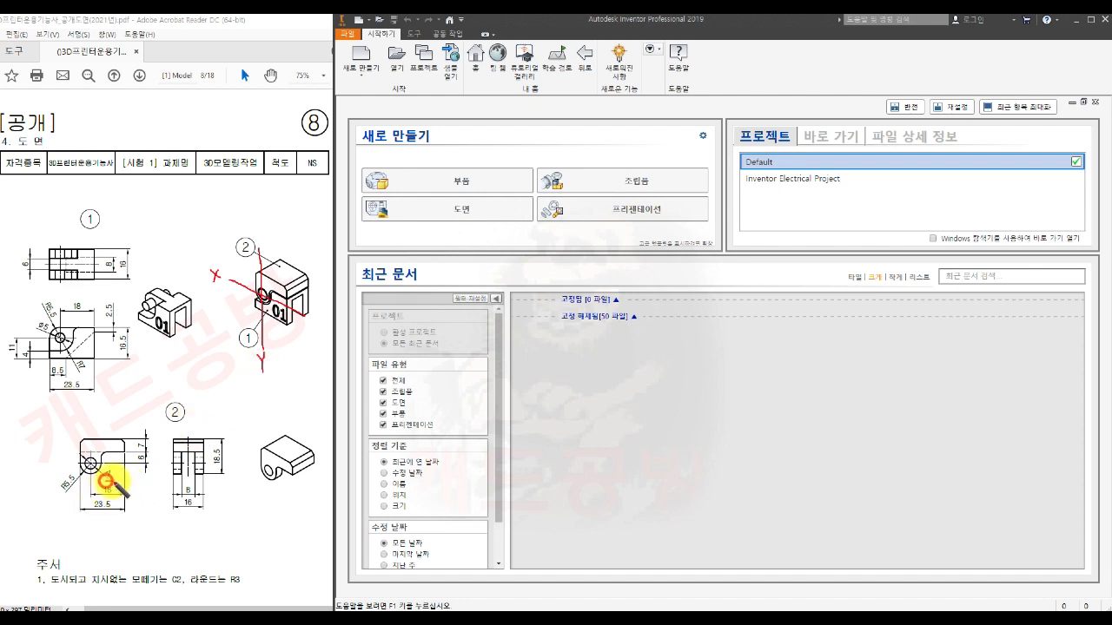
Circle part 2's hole dimension A and the slot width dimension, and annotate them with ø5.8 and 6.8.
drag(112, 471, 106, 475)
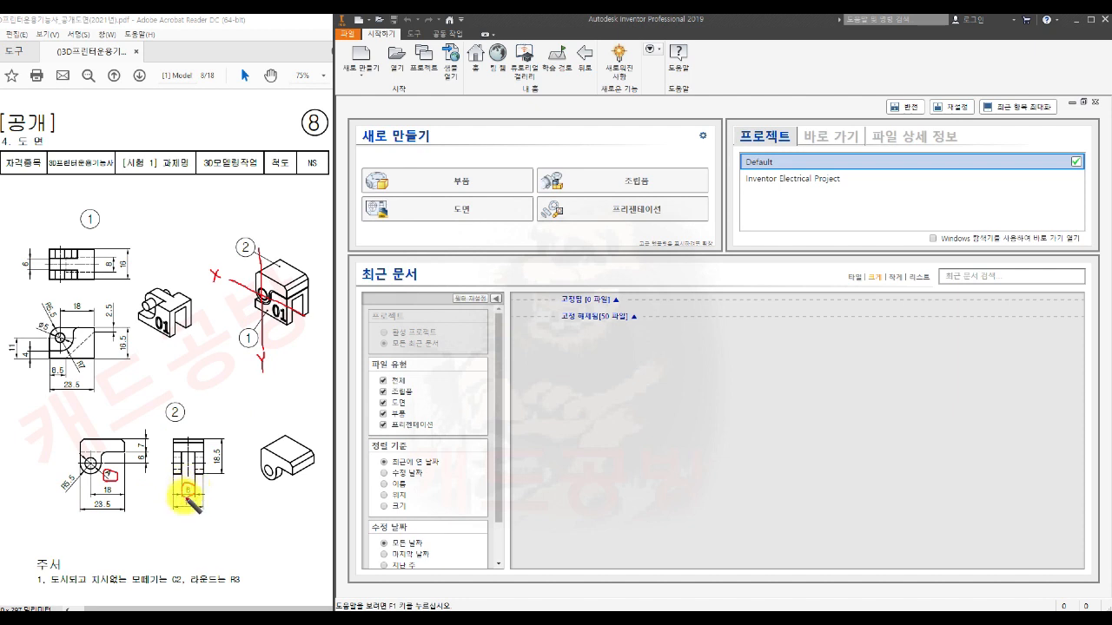
drag(189, 483, 185, 484)
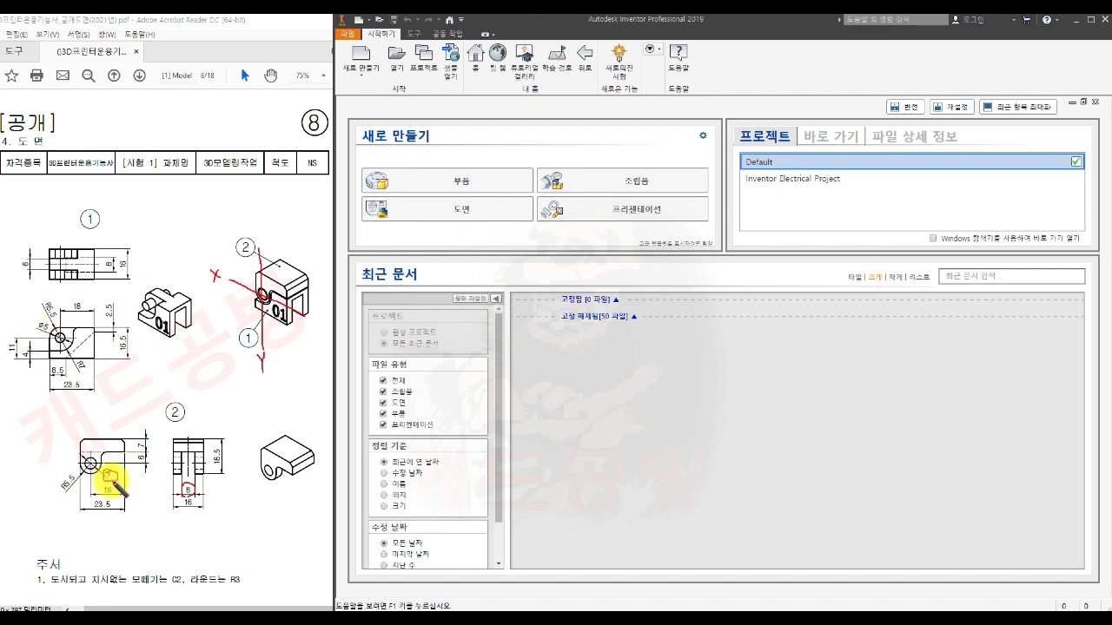
mouse_move(111, 476)
mouse_down()
mouse_move(139, 496)
mouse_move(135, 476)
mouse_move(136, 510)
mouse_up()
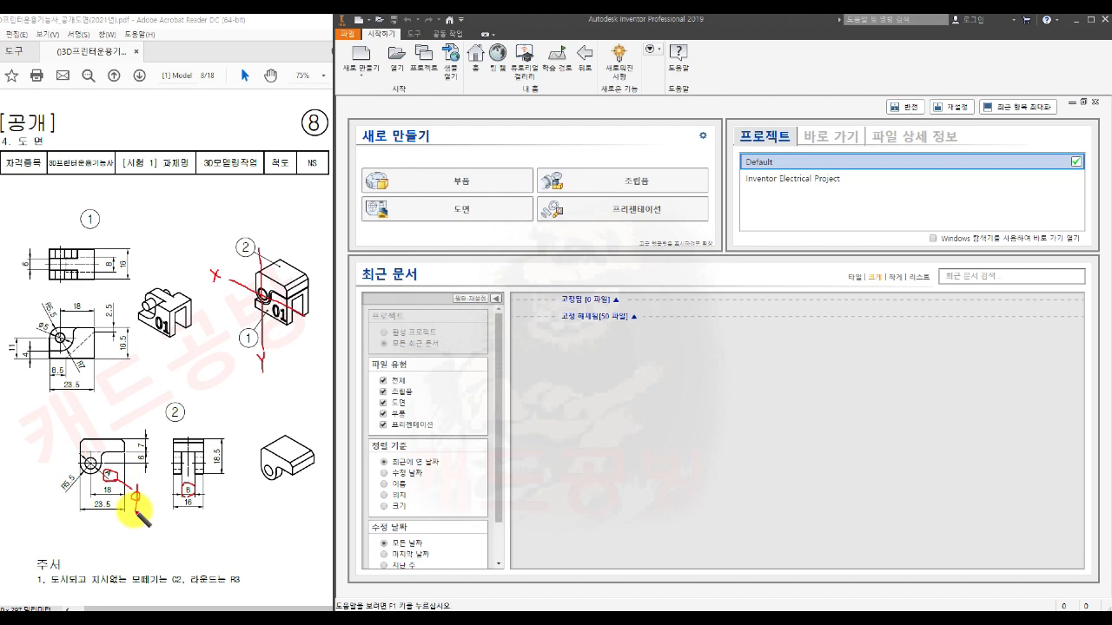
mouse_move(144, 492)
mouse_down()
mouse_move(141, 510)
mouse_move(148, 492)
mouse_move(162, 500)
mouse_up()
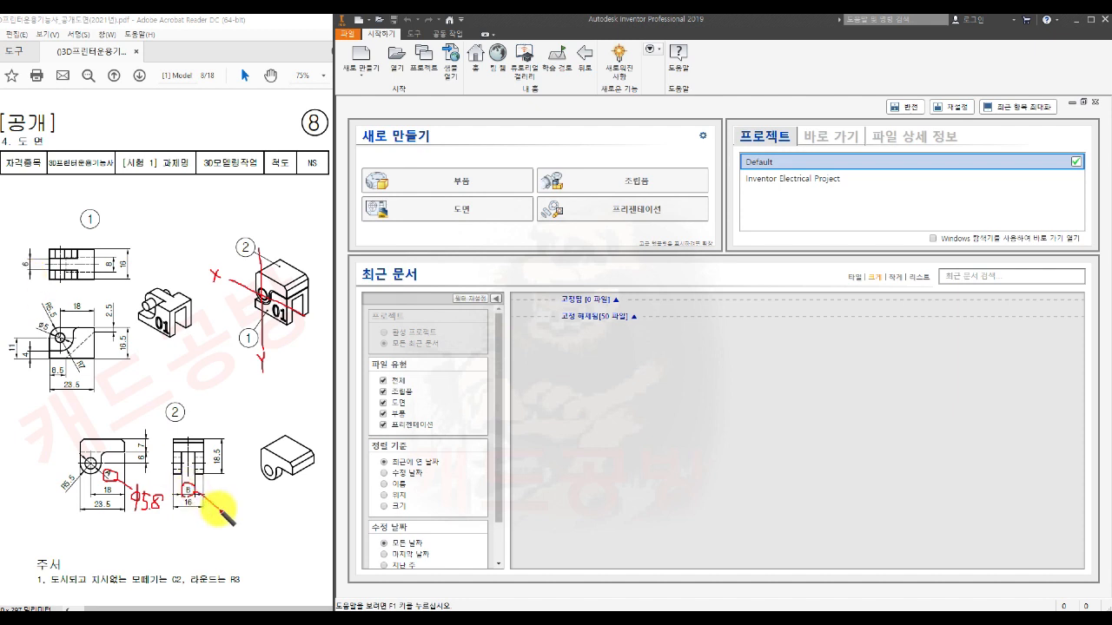
mouse_move(229, 504)
mouse_down()
mouse_move(238, 521)
mouse_move(244, 511)
mouse_move(235, 514)
mouse_up()
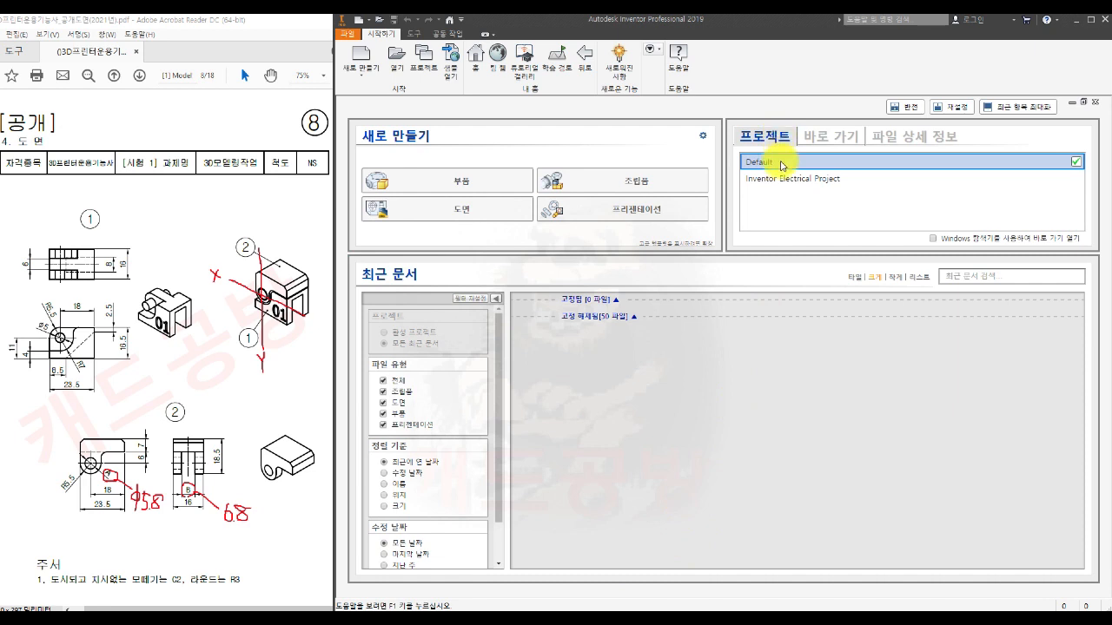
Close the home page and create a new part from the SM templates.ipt template.
click(702, 135)
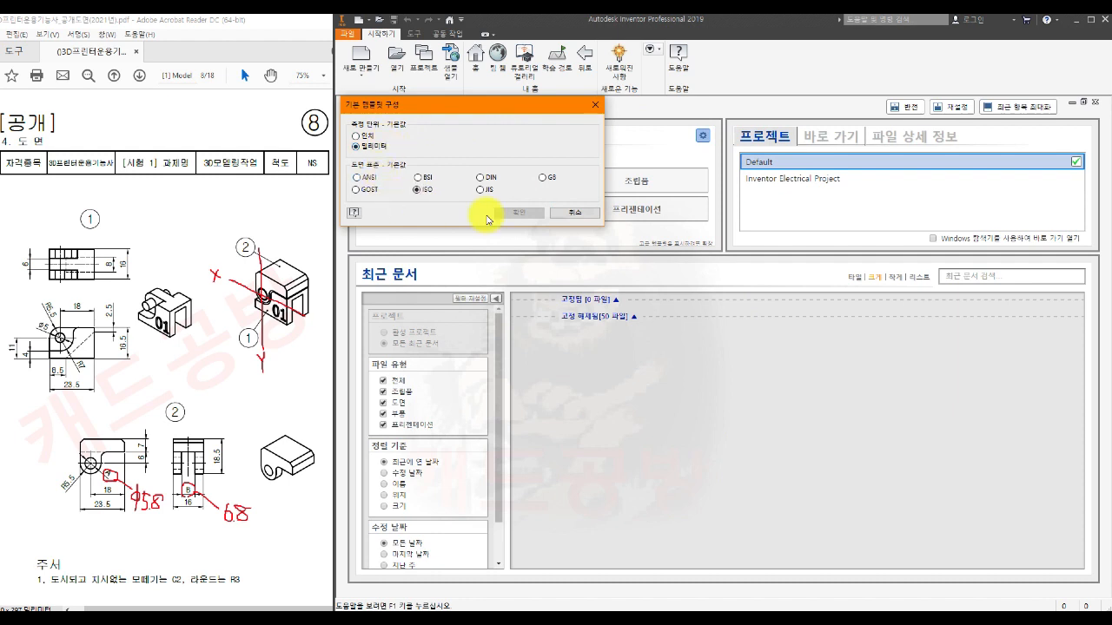
click(595, 106)
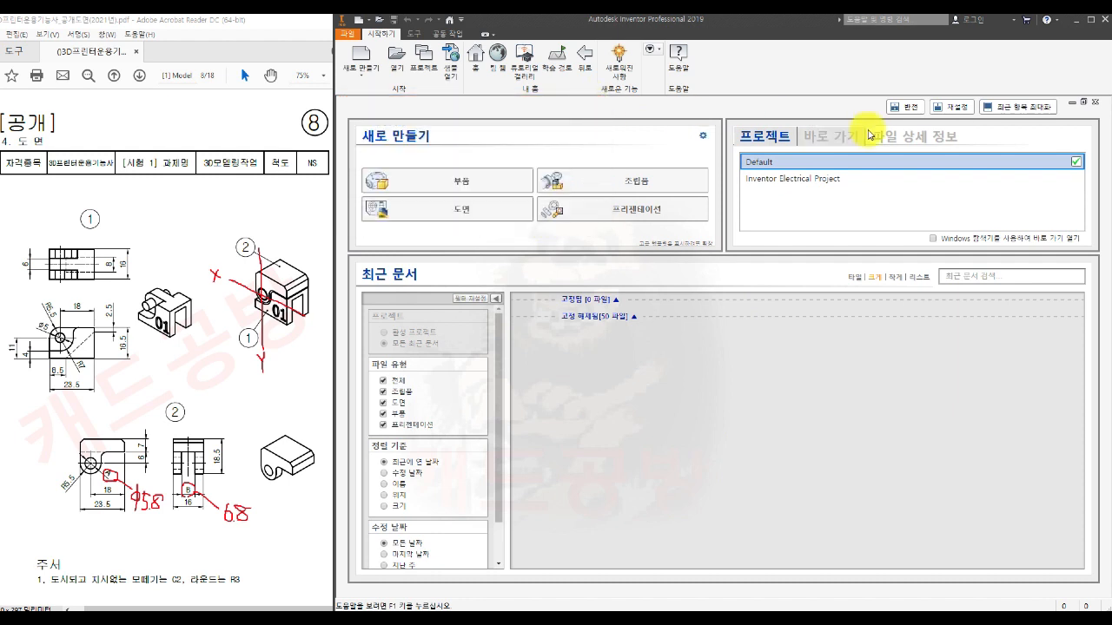
click(1095, 101)
click(361, 56)
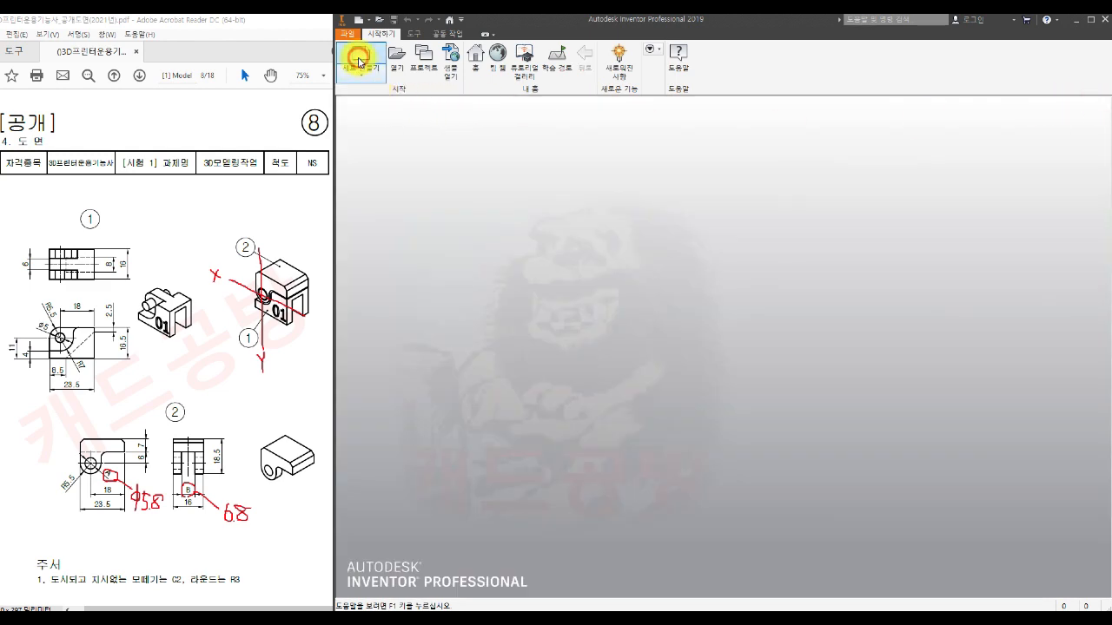
click(692, 240)
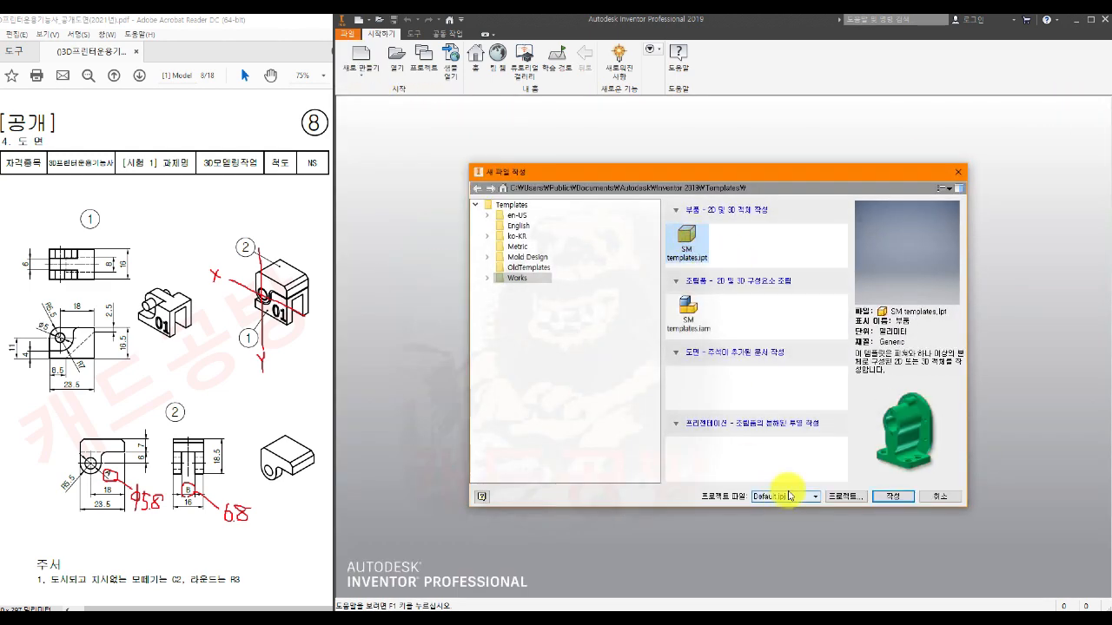
click(891, 497)
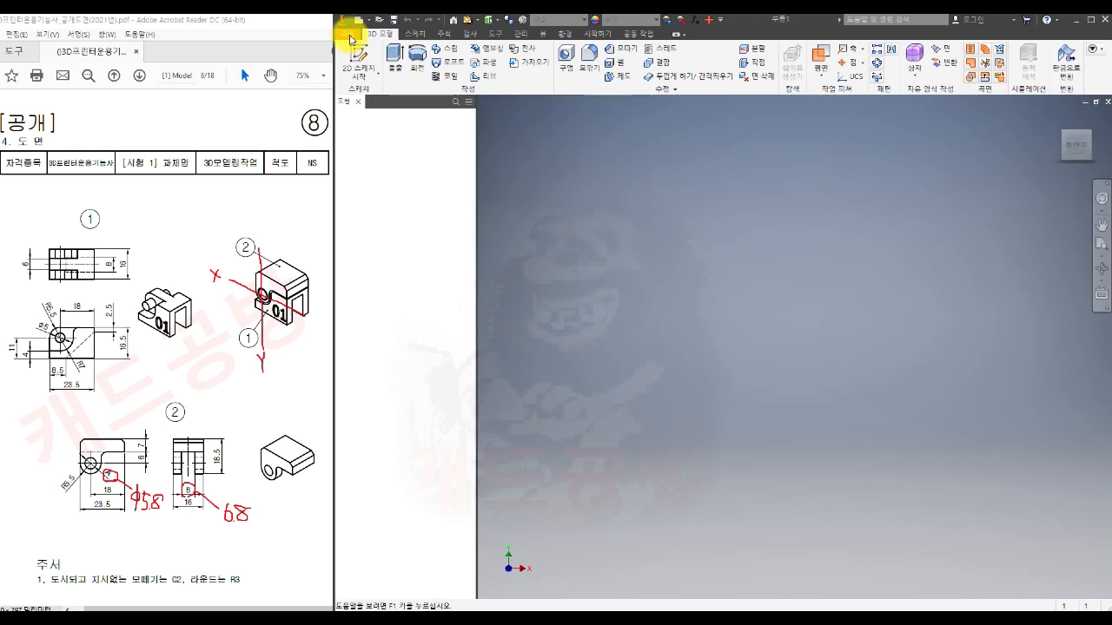
Save the new part as 부품1.ipt in the 08 folder.
click(351, 34)
mouse_move(366, 170)
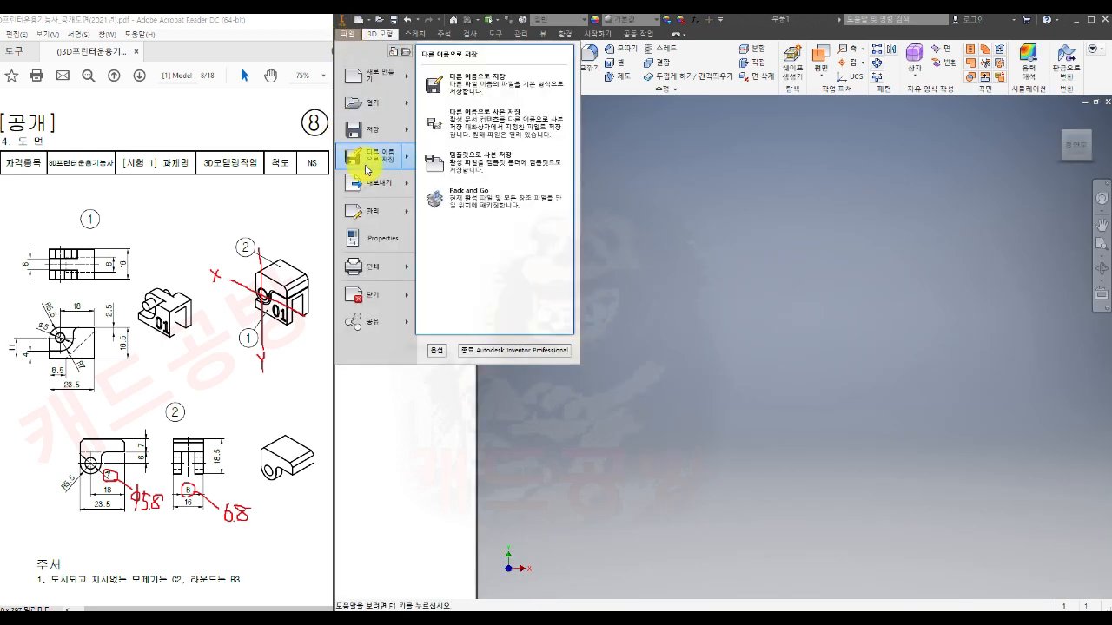
click(434, 84)
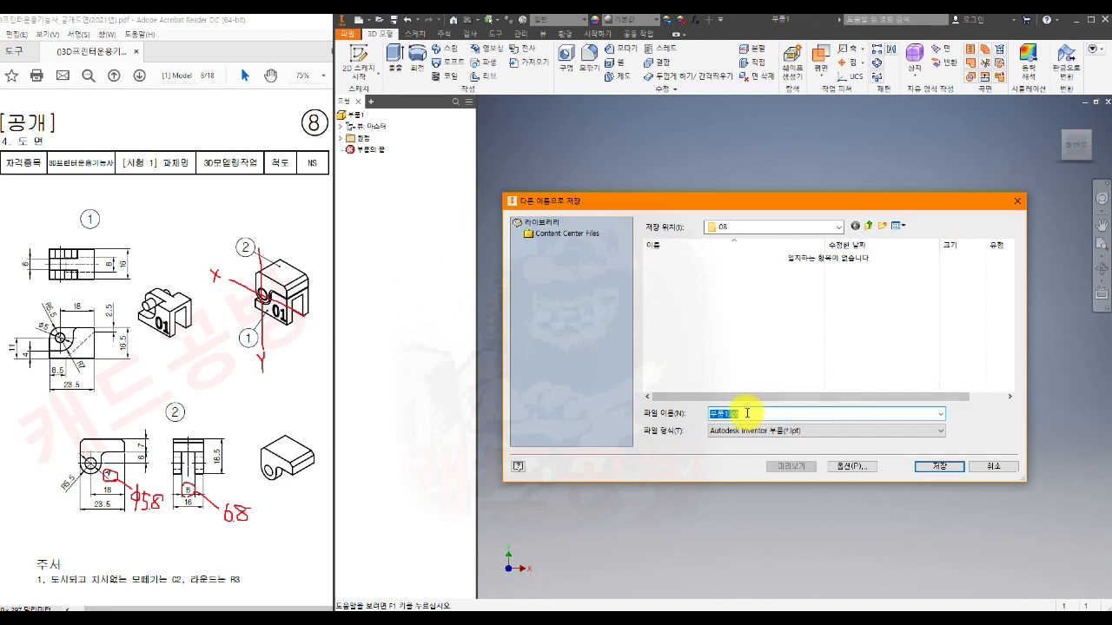
click(935, 469)
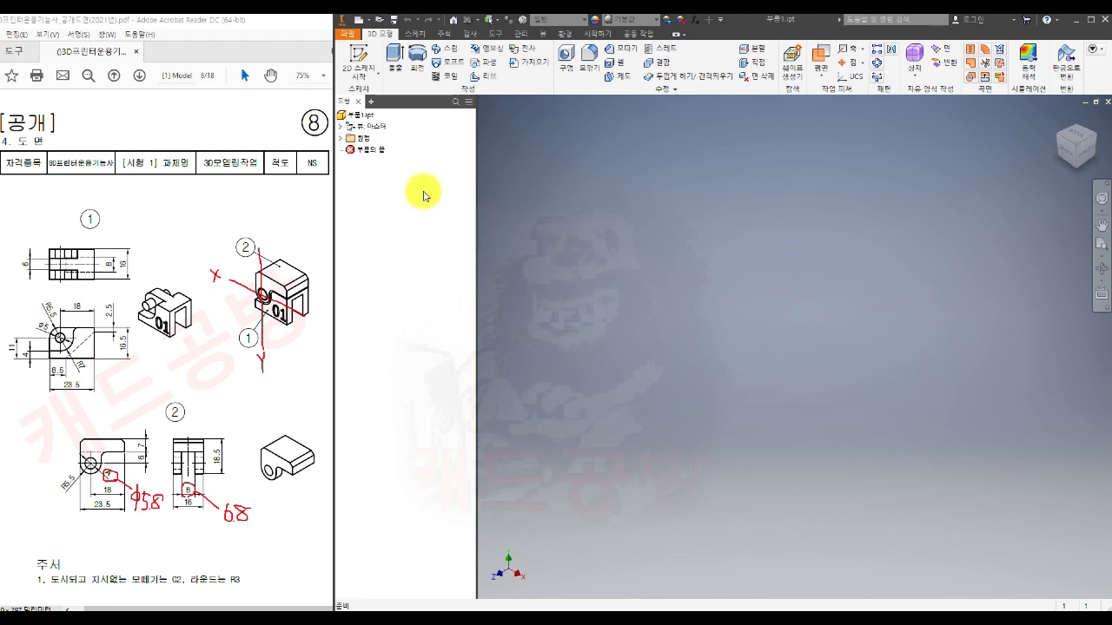
Start a 2D sketch on the XY plane and draw a 5 mm diameter circle centred on the origin.
click(341, 139)
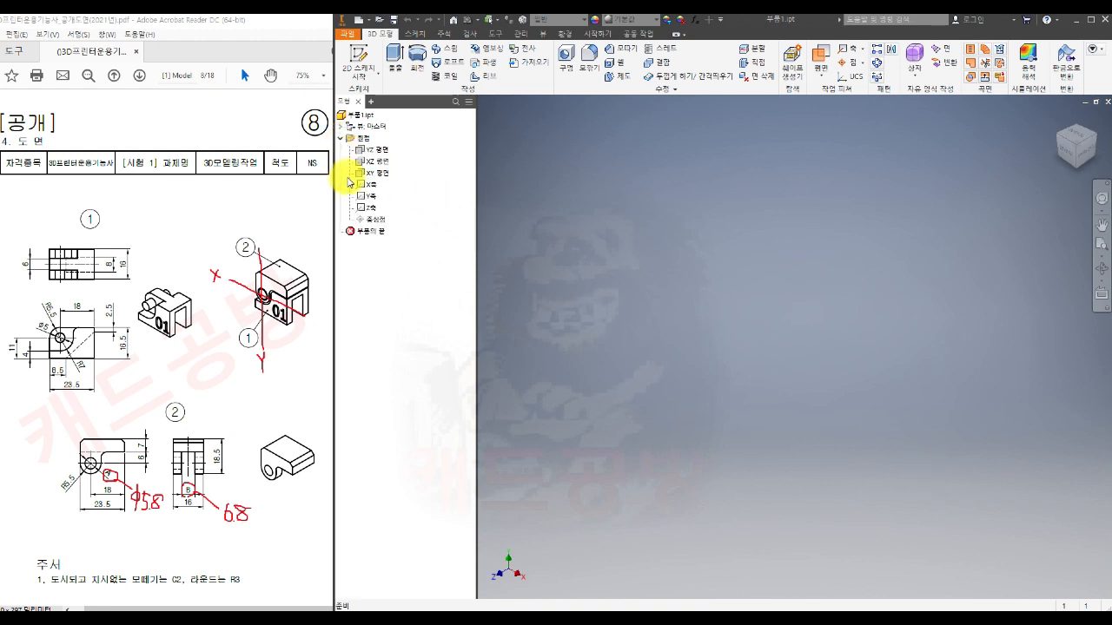
click(381, 173)
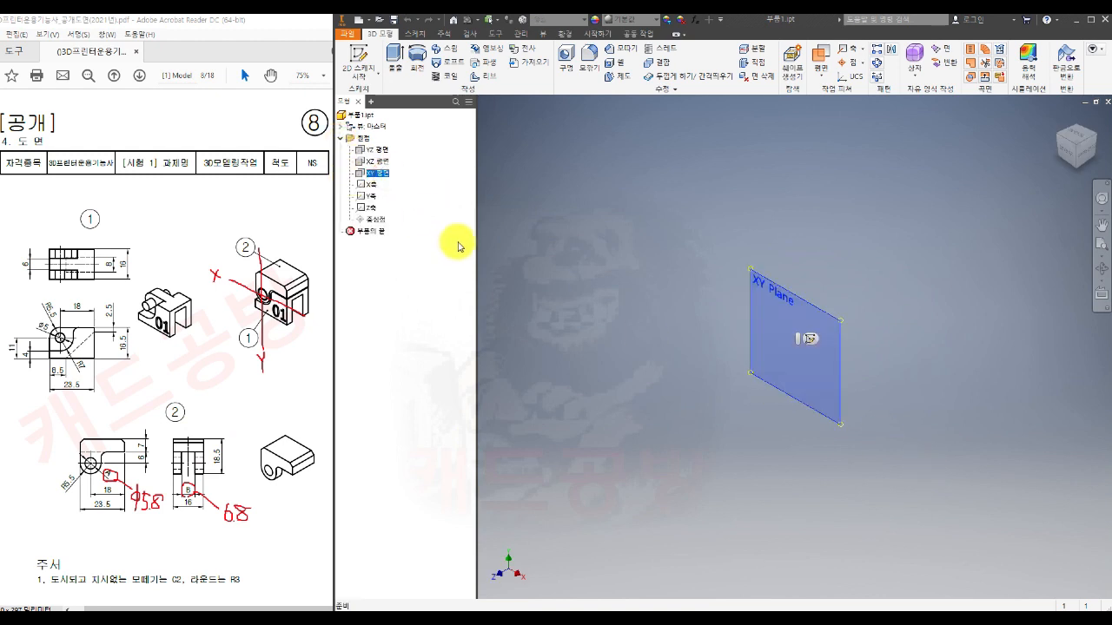
click(365, 53)
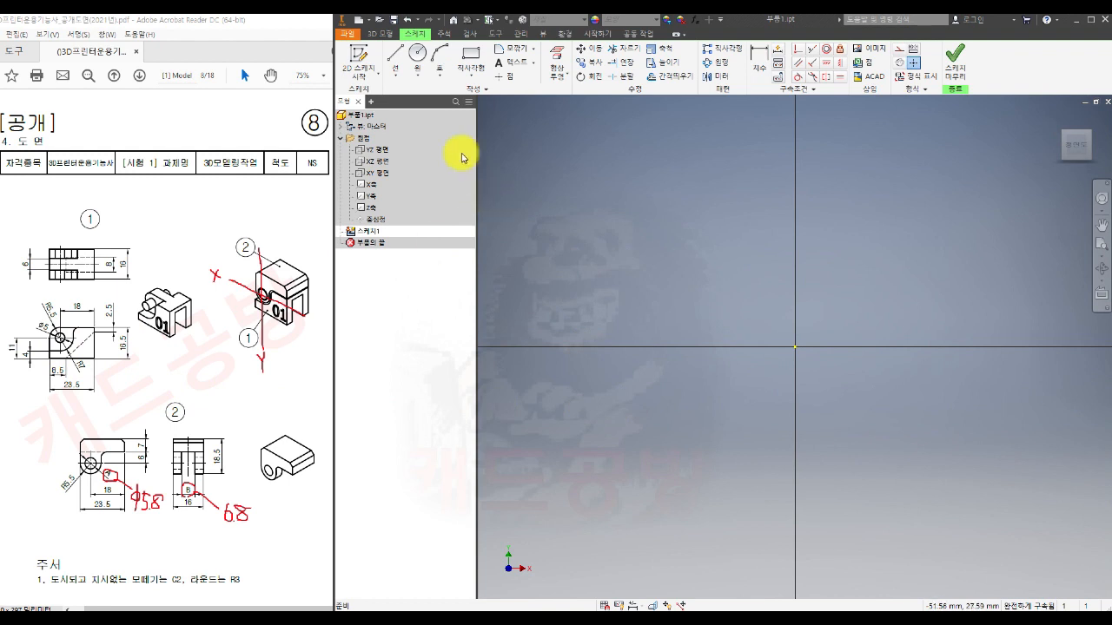
click(415, 52)
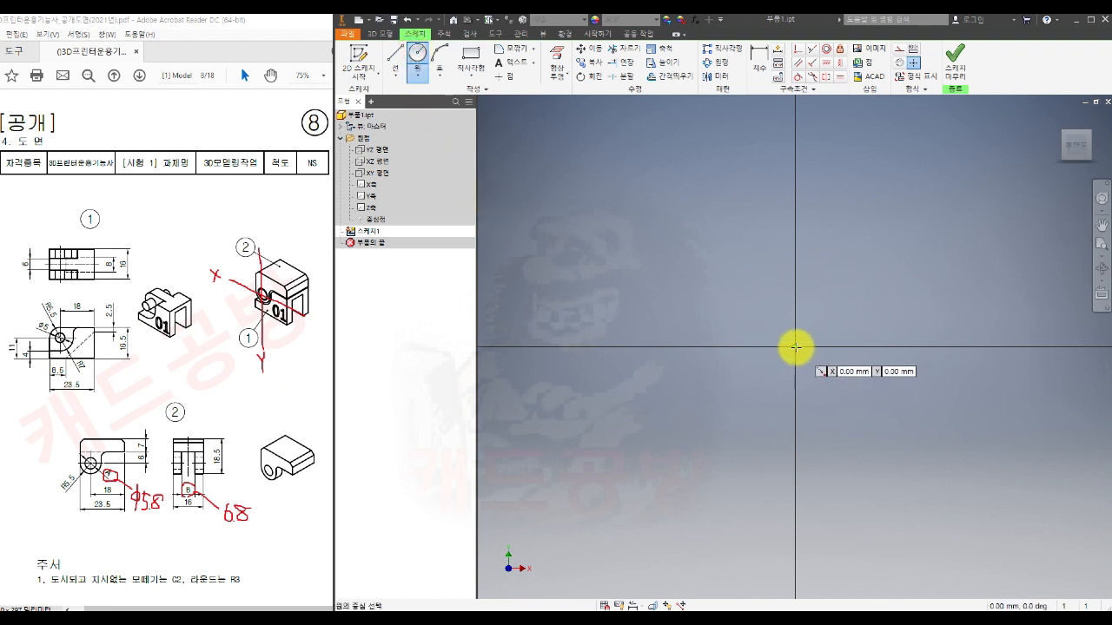
click(798, 348)
text(5)
key(Return)
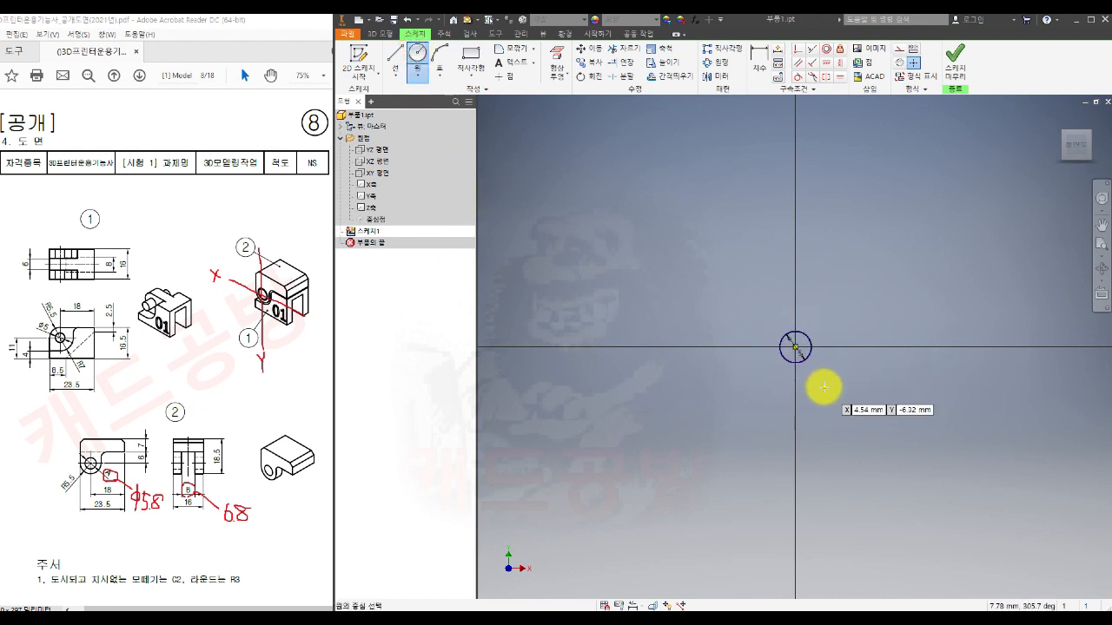
Draw a rectangle 23.5 mm wide and 16.5 mm high around the circle.
click(483, 70)
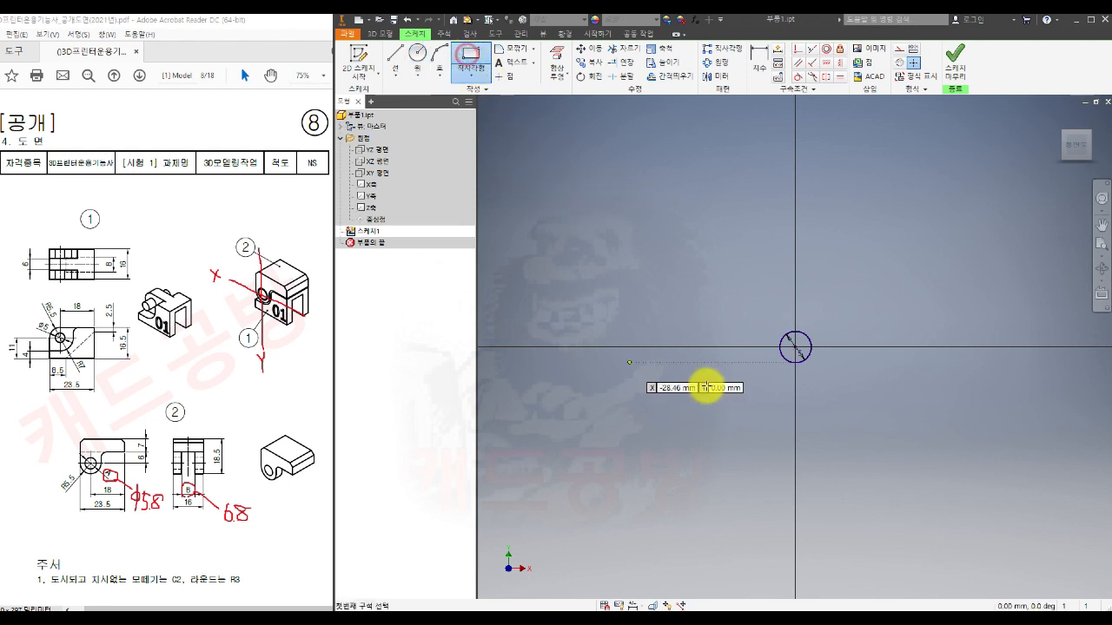
scroll(825, 374, up, 2)
middle_drag(825, 373, 767, 385)
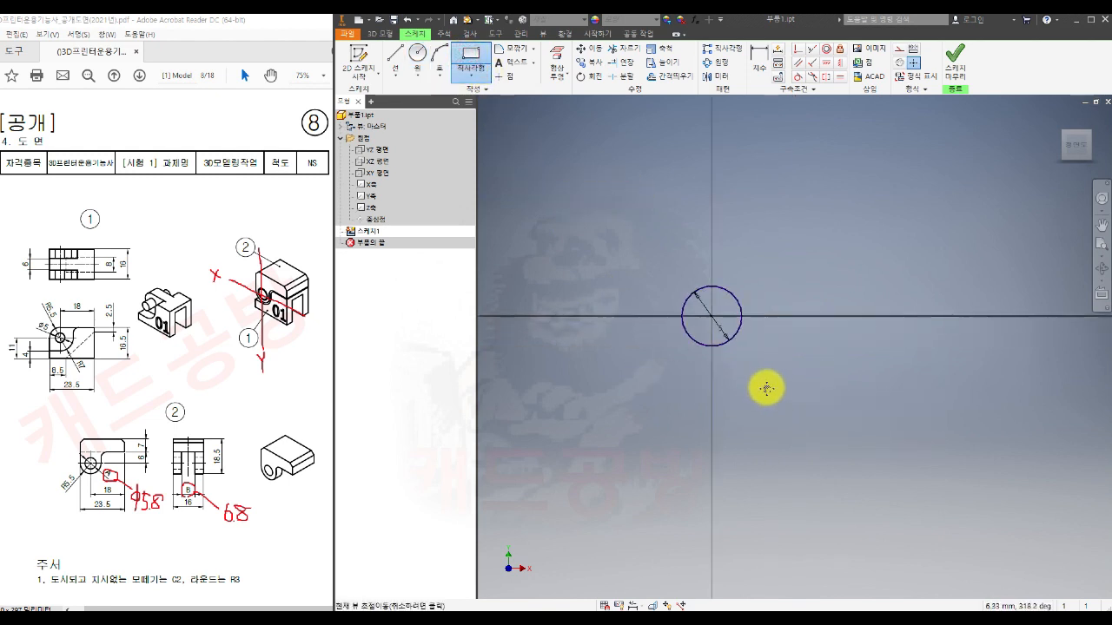
click(593, 238)
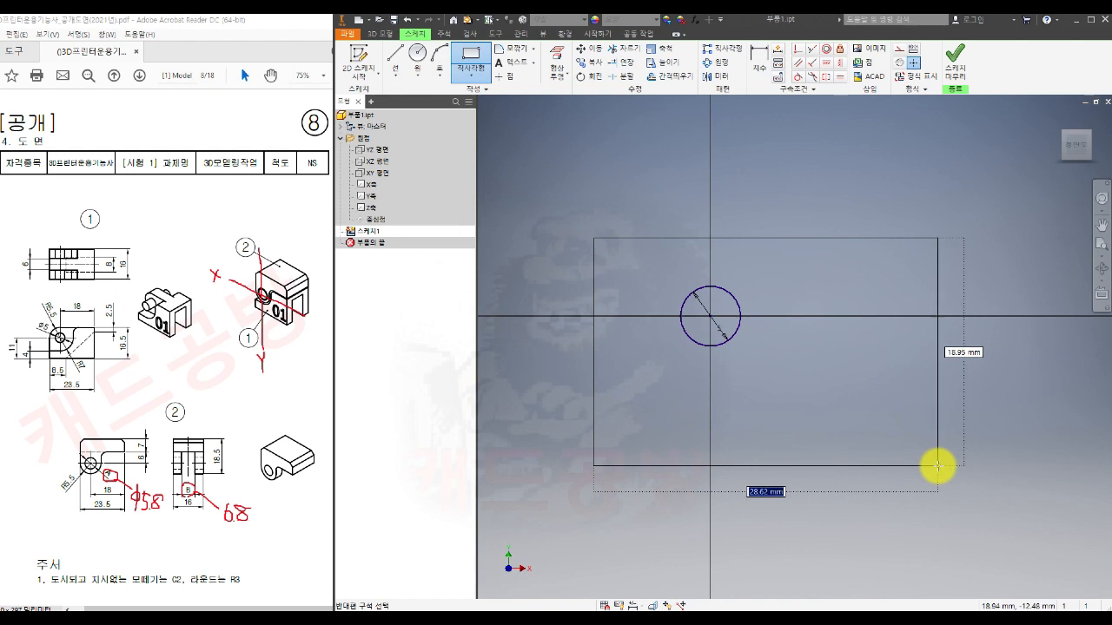
text(23)
key(Tab)
text(16.5)
key(Return)
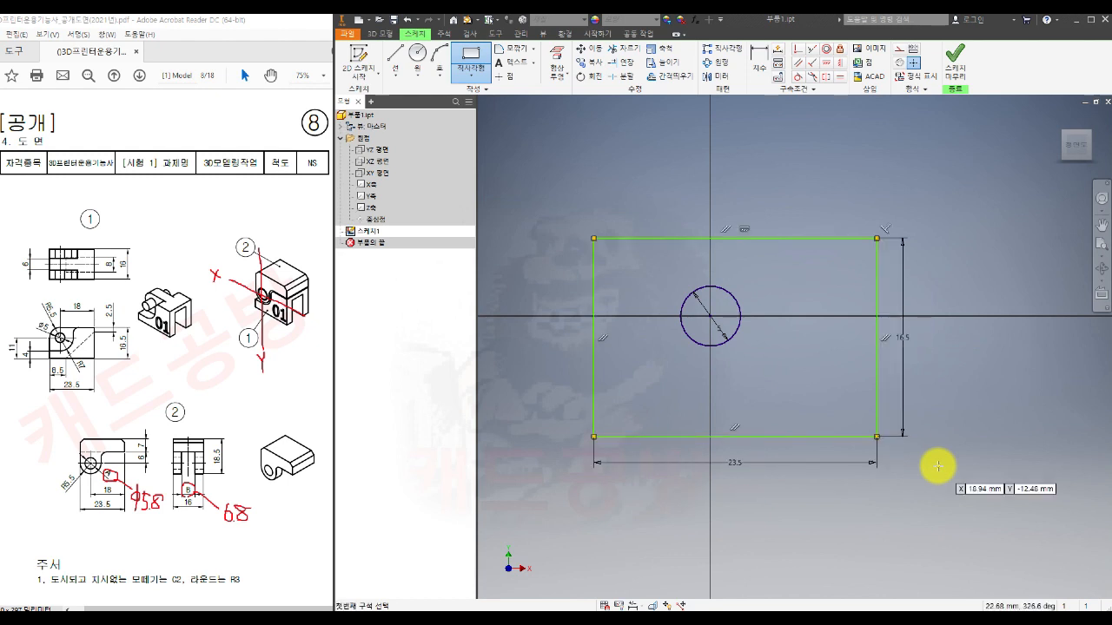
key(Escape)
Dimension the horizontal distance from the circle's centre to the rectangle's right edge as 18 mm.
click(759, 73)
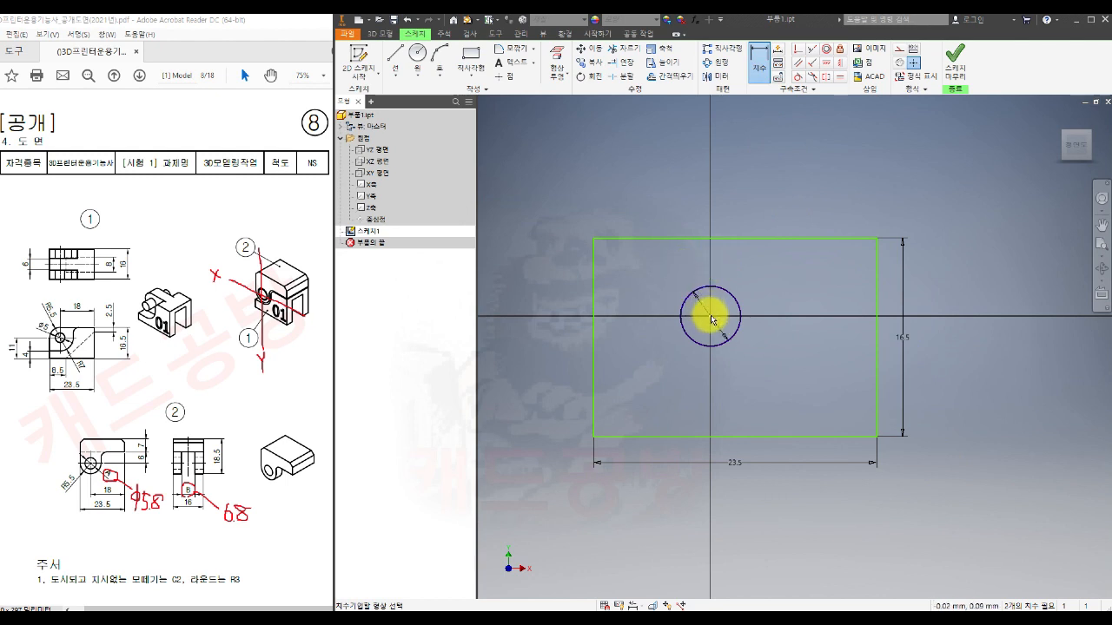
click(877, 312)
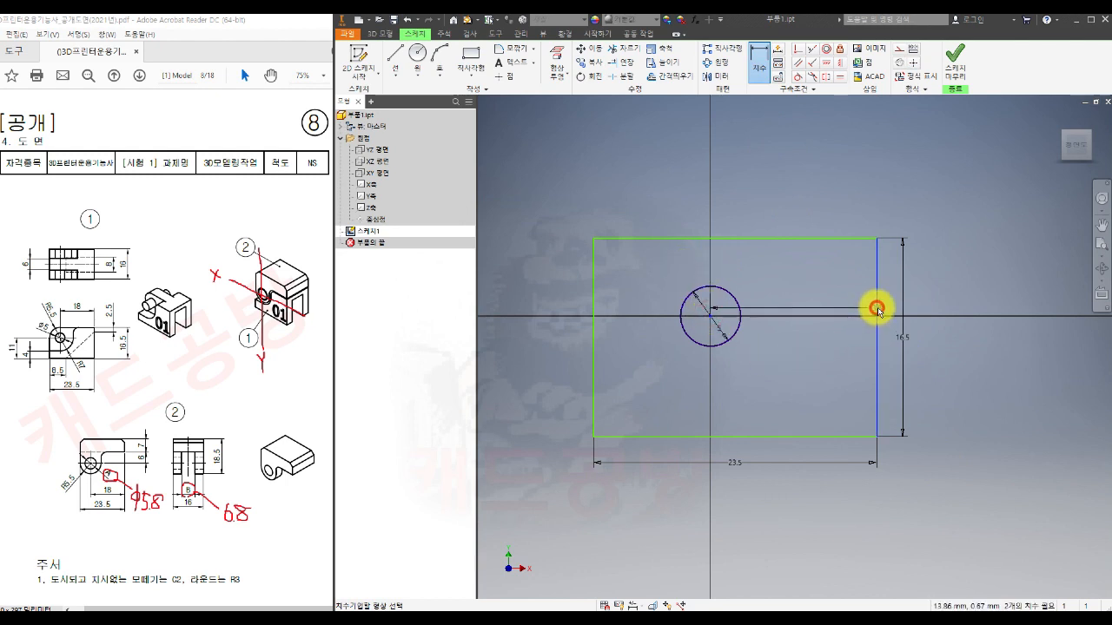
click(787, 210)
text(18)
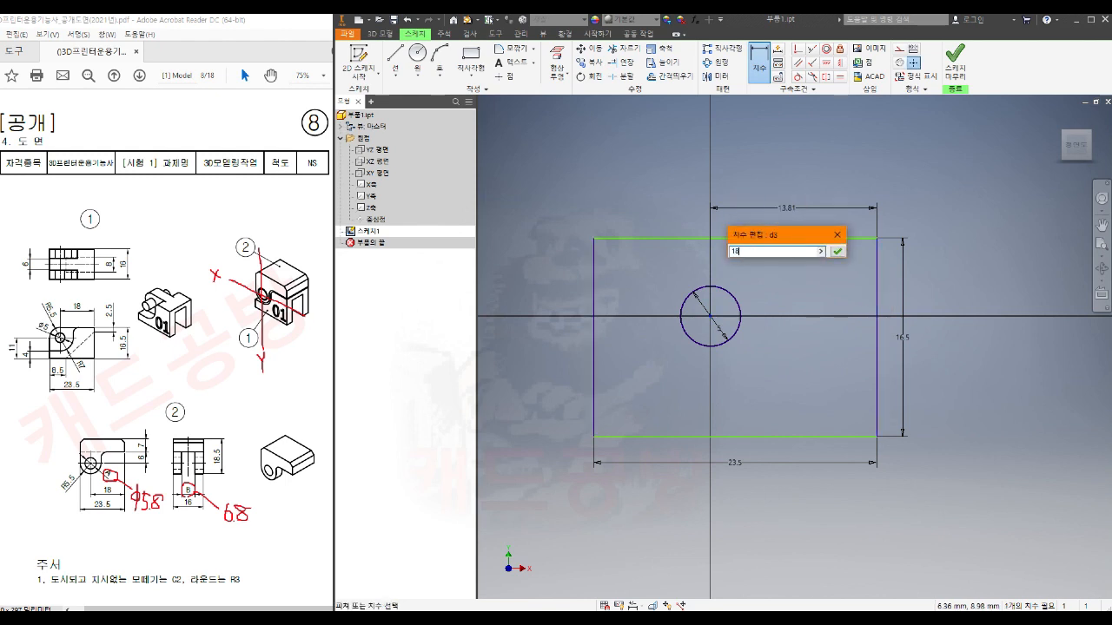
key(Return)
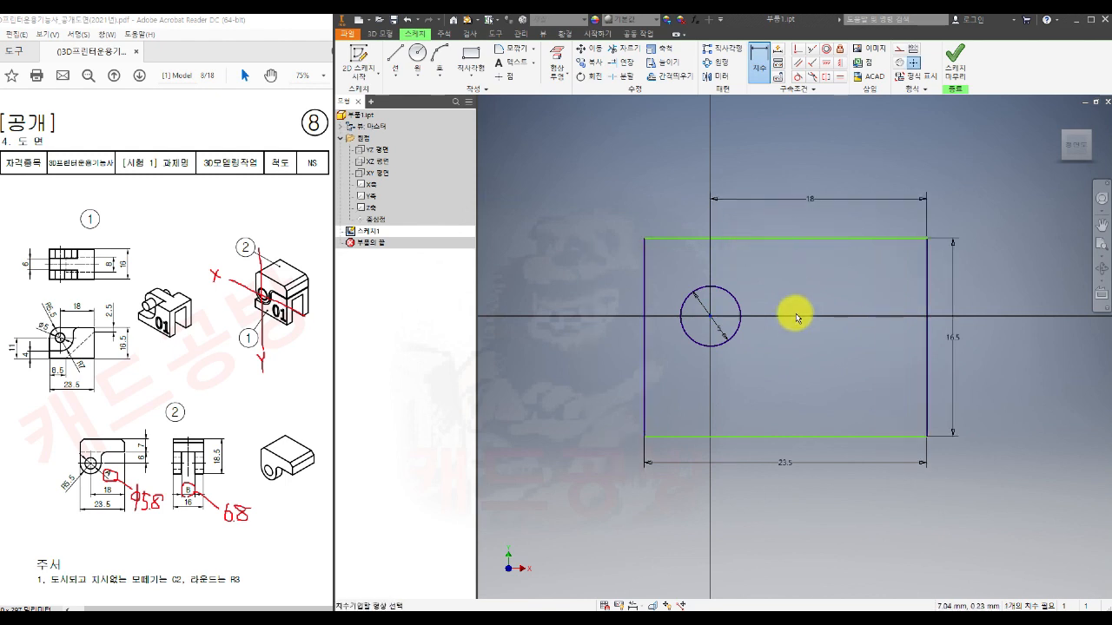
Dimension the vertical distance from the circle's centre to the rectangle's bottom edge as 11 mm.
click(710, 321)
click(734, 437)
click(572, 387)
text(11)
key(Return)
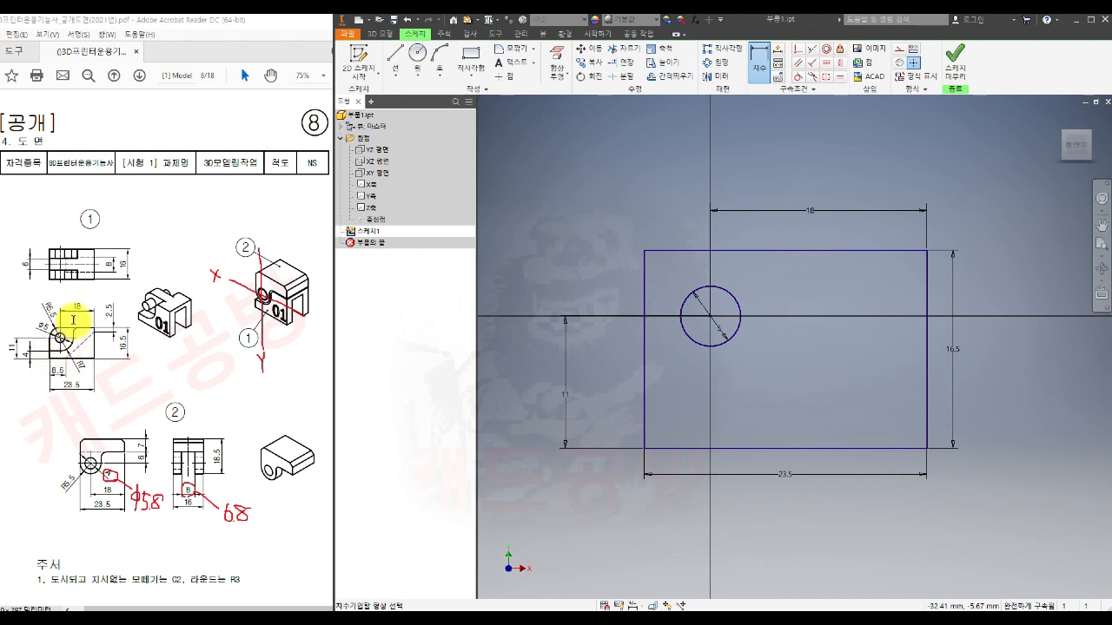
key(Escape)
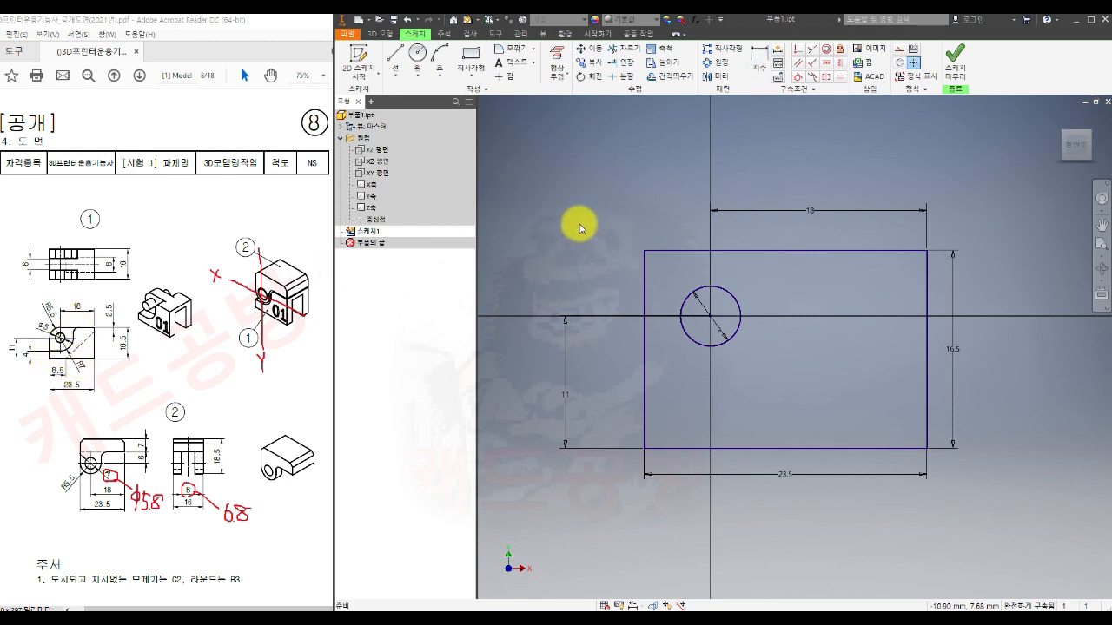
Sketch a second, smaller rectangle around the circle, overlapping the upper-left corner of the first rectangle.
click(471, 59)
click(615, 230)
click(818, 399)
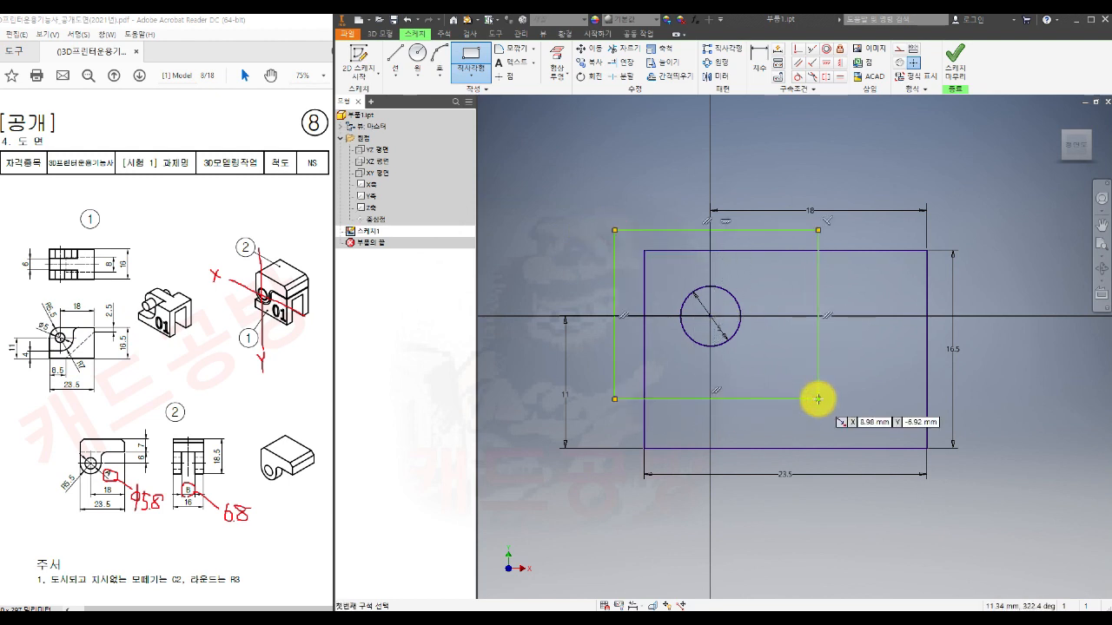
key(Escape)
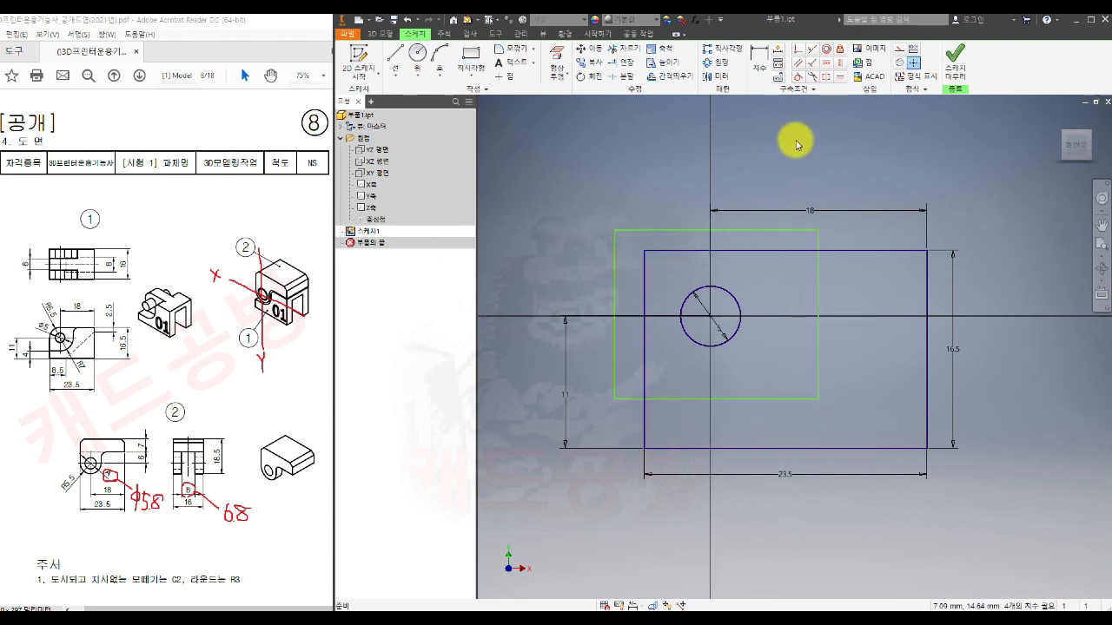
Make the smaller rectangle's upper-left corner coincident with the outer rectangle's upper-left corner.
click(798, 49)
click(615, 230)
click(644, 251)
key(Escape)
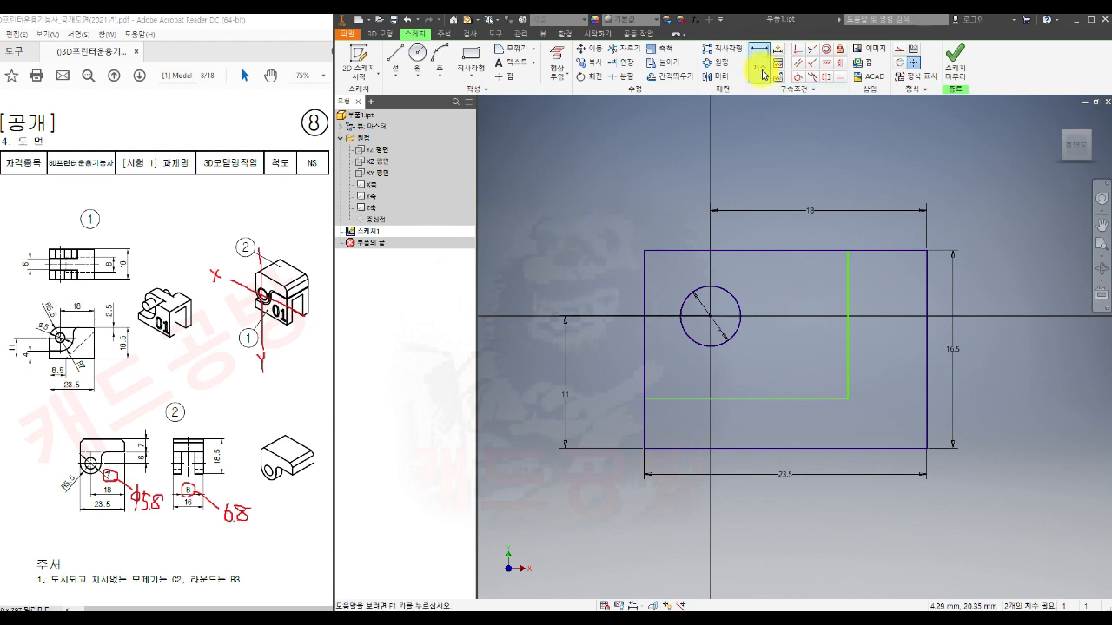
Dimension the vertical distance between the smaller rectangle's bottom edge and the outer rectangle's bottom edge as 4 mm.
click(760, 69)
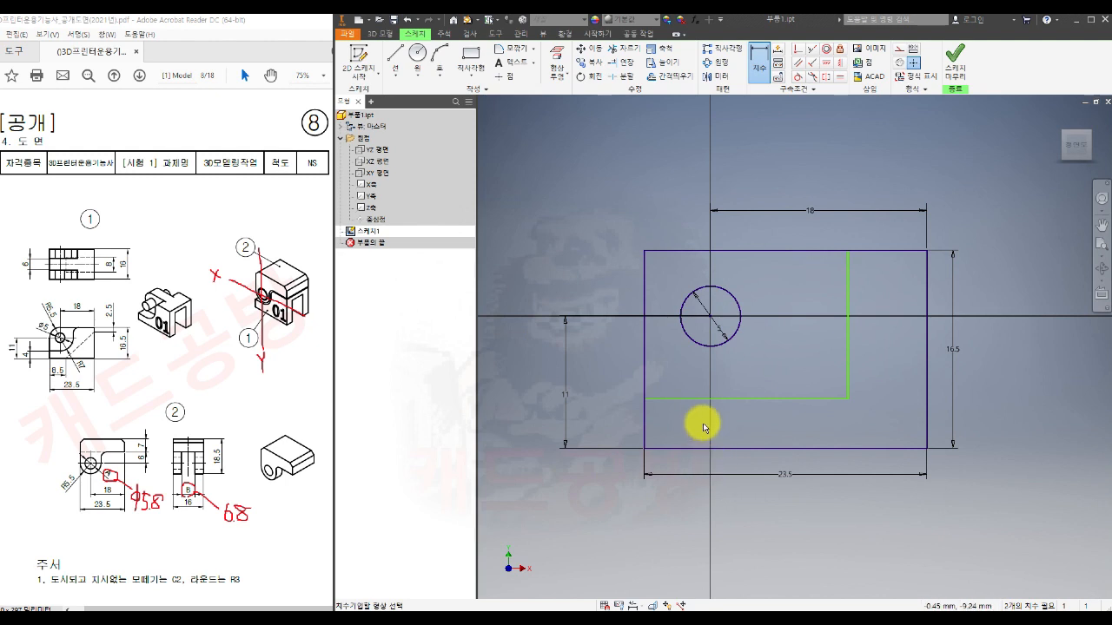
click(695, 398)
click(697, 448)
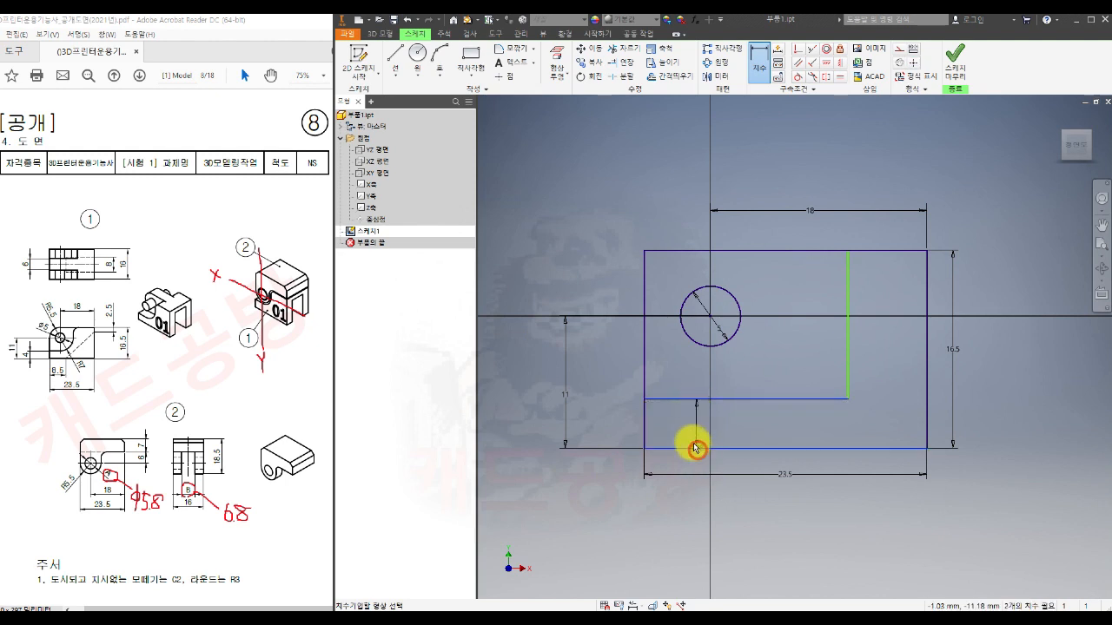
click(604, 423)
text(4.0760047)
key(Return)
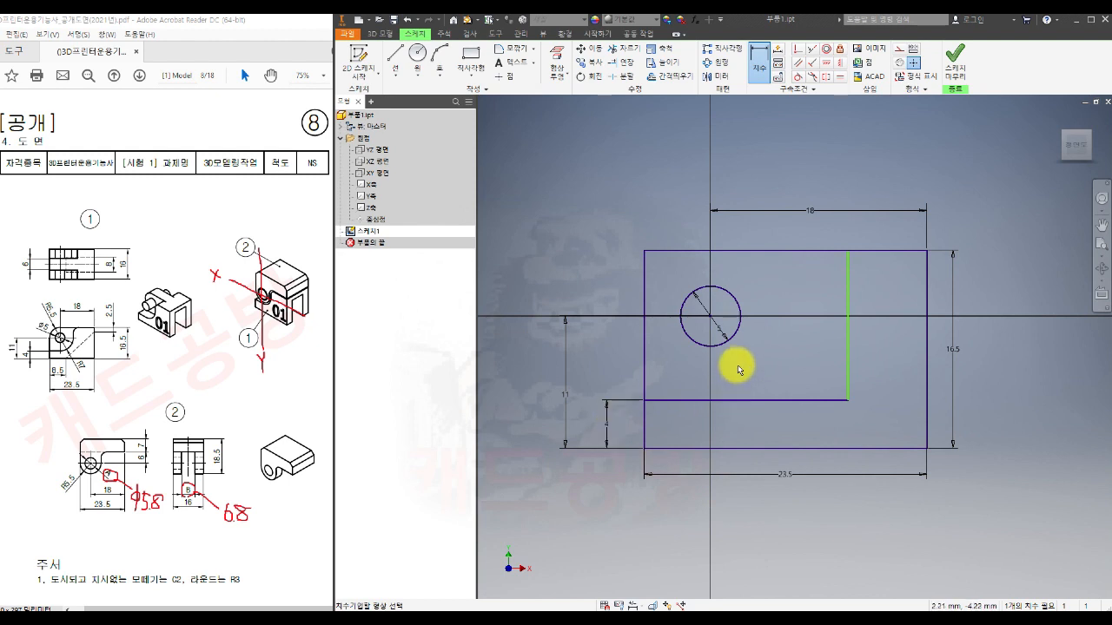
Dimension the horizontal distance from the circle's centre to the smaller rectangle's right edge as 7 mm.
click(709, 316)
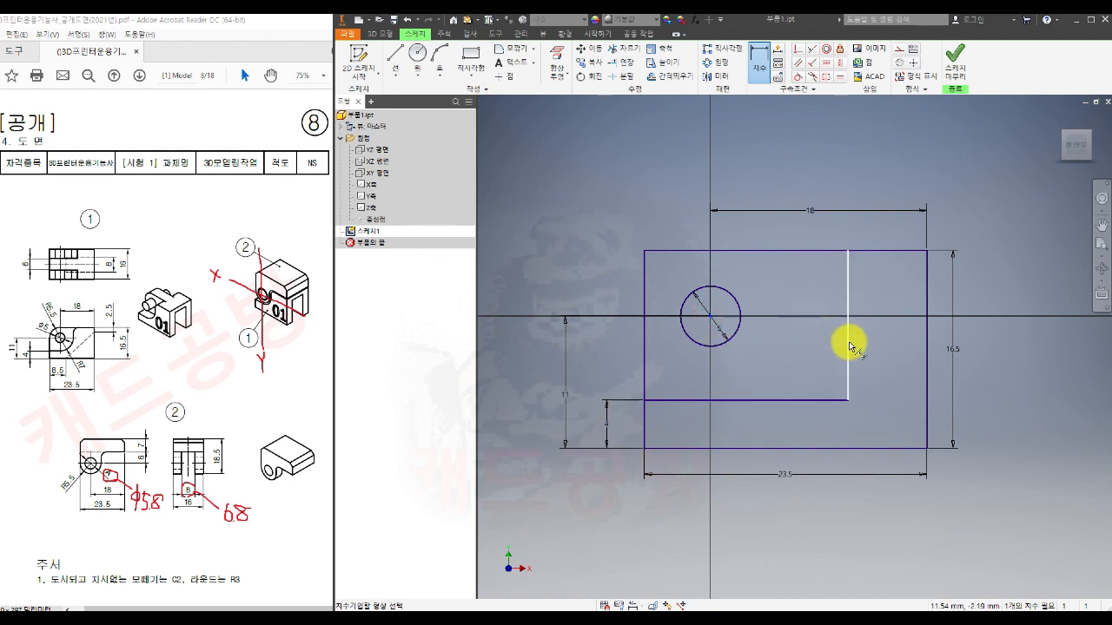
click(848, 344)
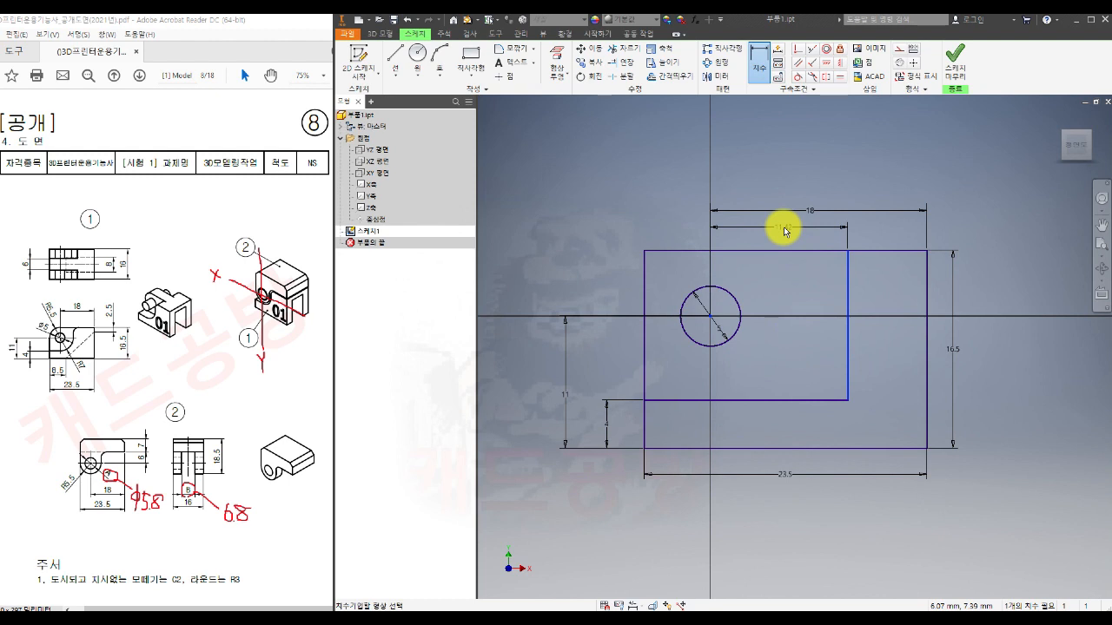
click(786, 231)
text(7)
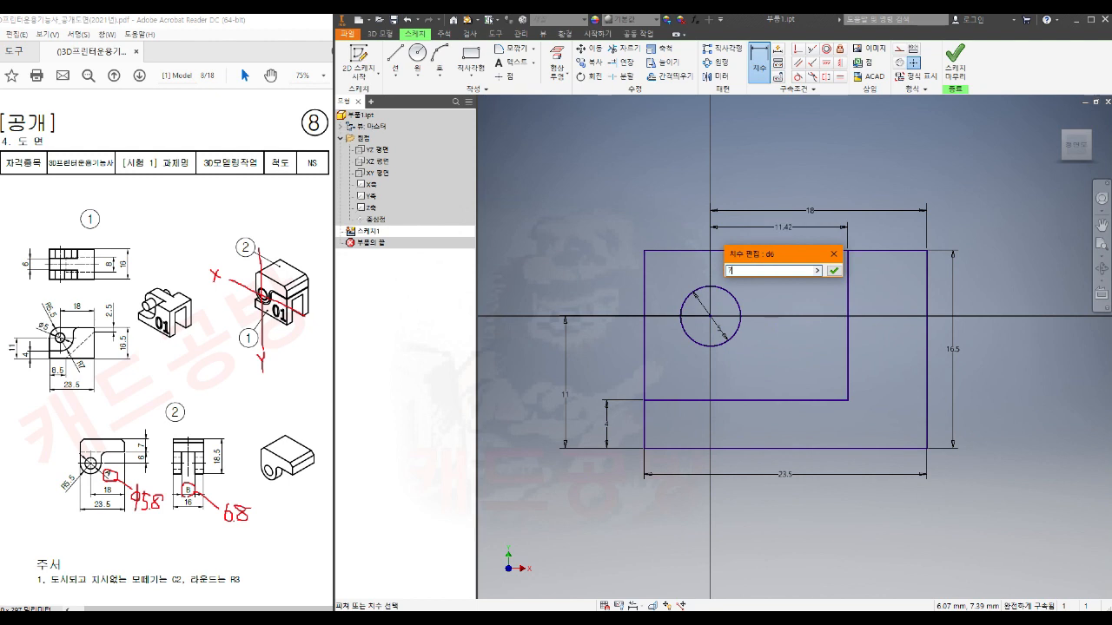
key(Return)
key(Escape)
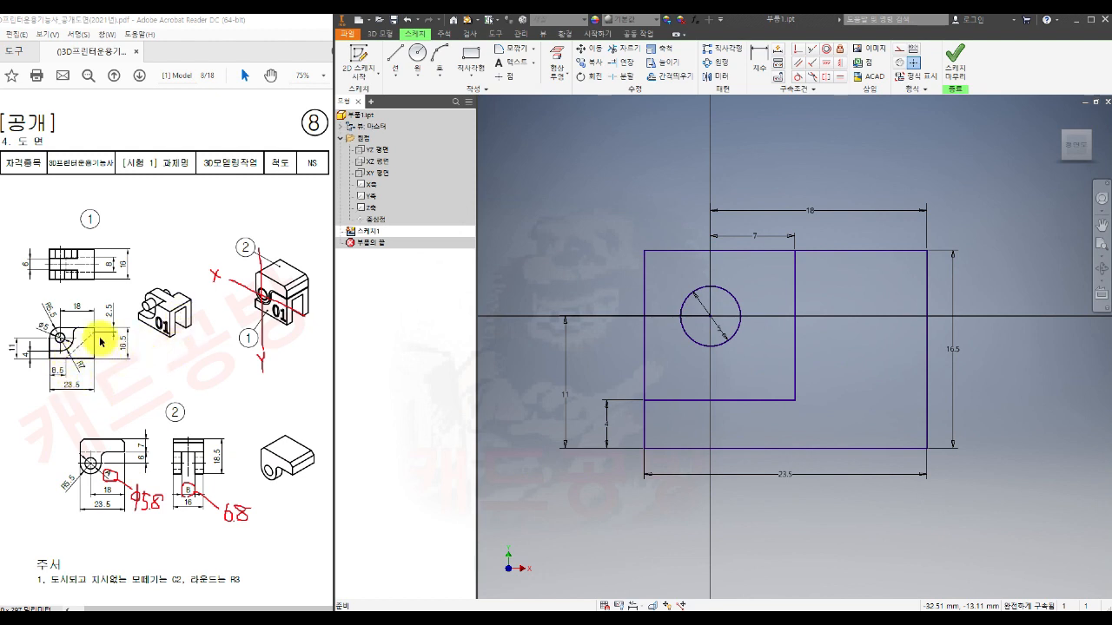
Sketch a diagonal line across the outer rectangle's lower-right corner, running slightly past its right and bottom edges.
click(395, 52)
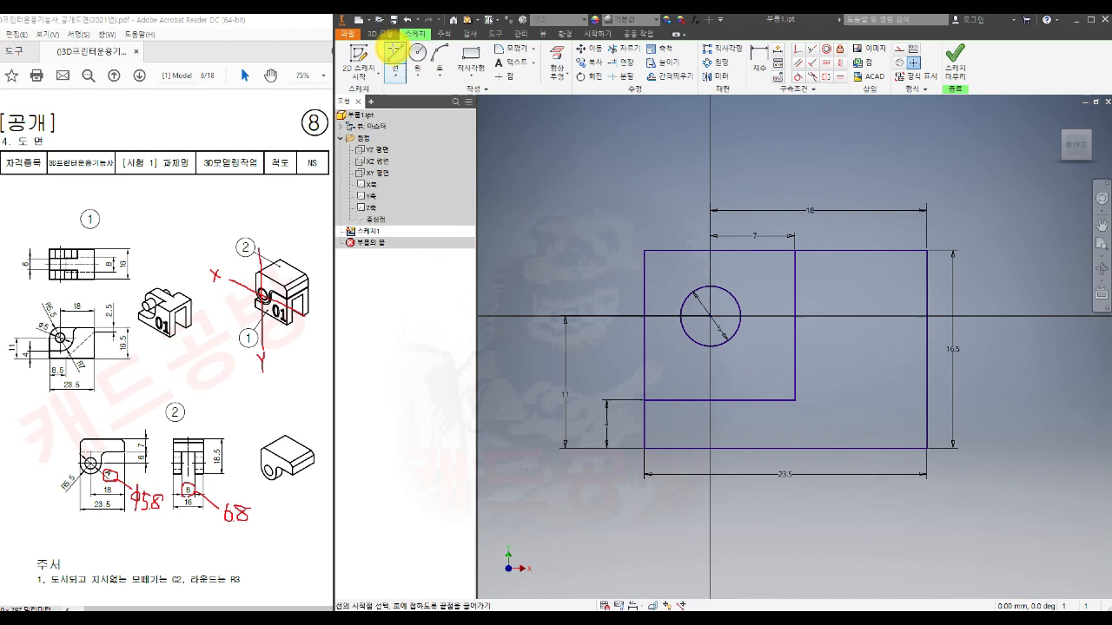
click(939, 300)
click(781, 460)
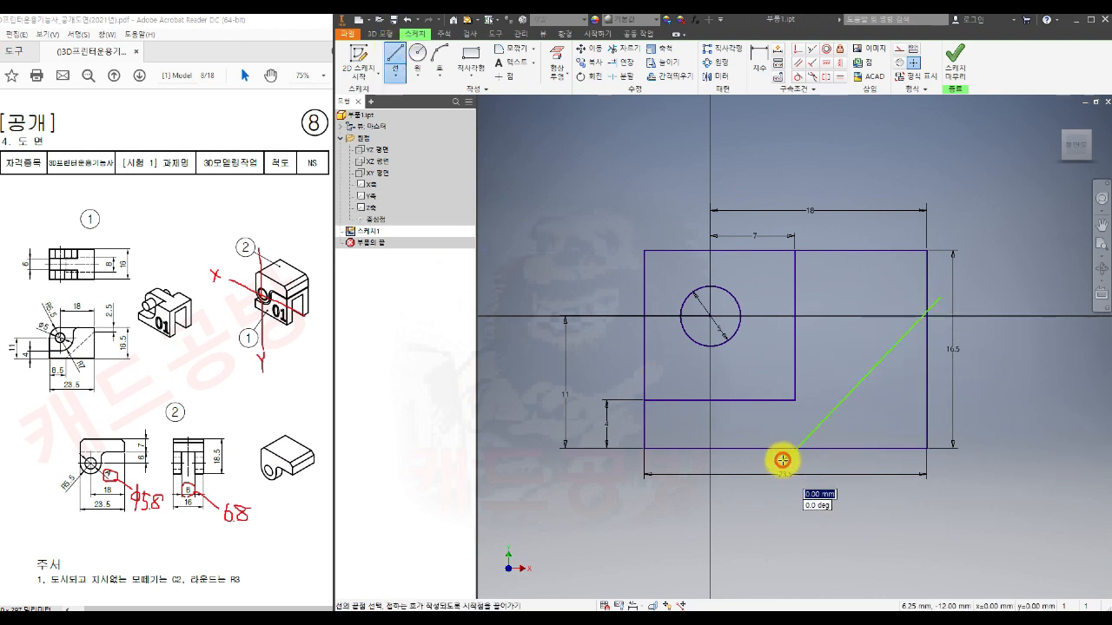
Trim both overhanging ends of the diagonal line at the outer rectangle's right and bottom edges.
click(624, 50)
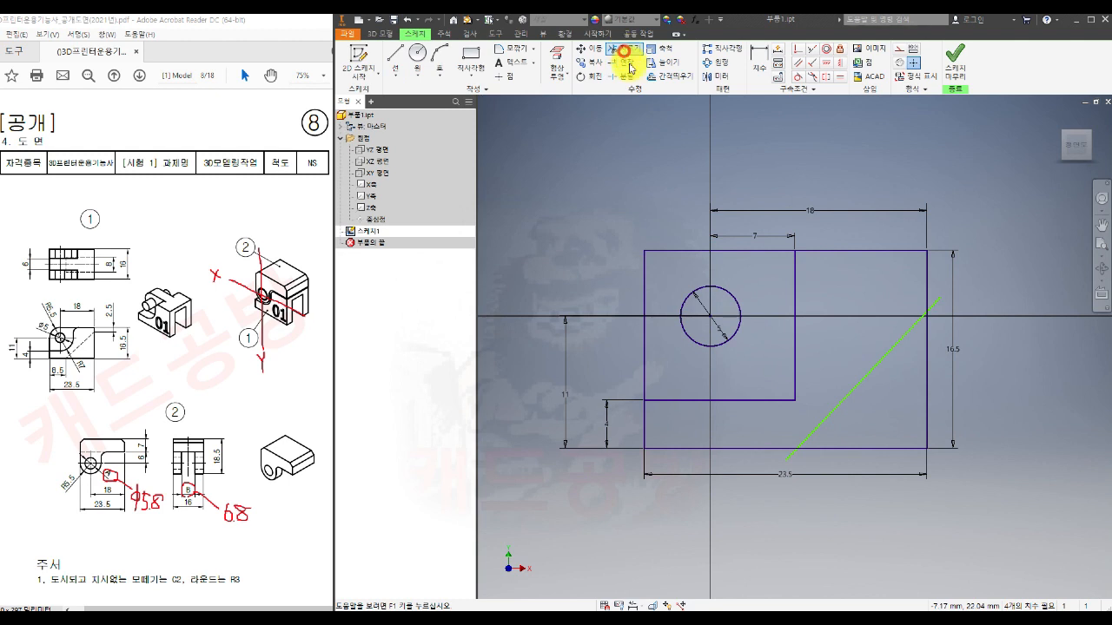
click(929, 307)
click(790, 461)
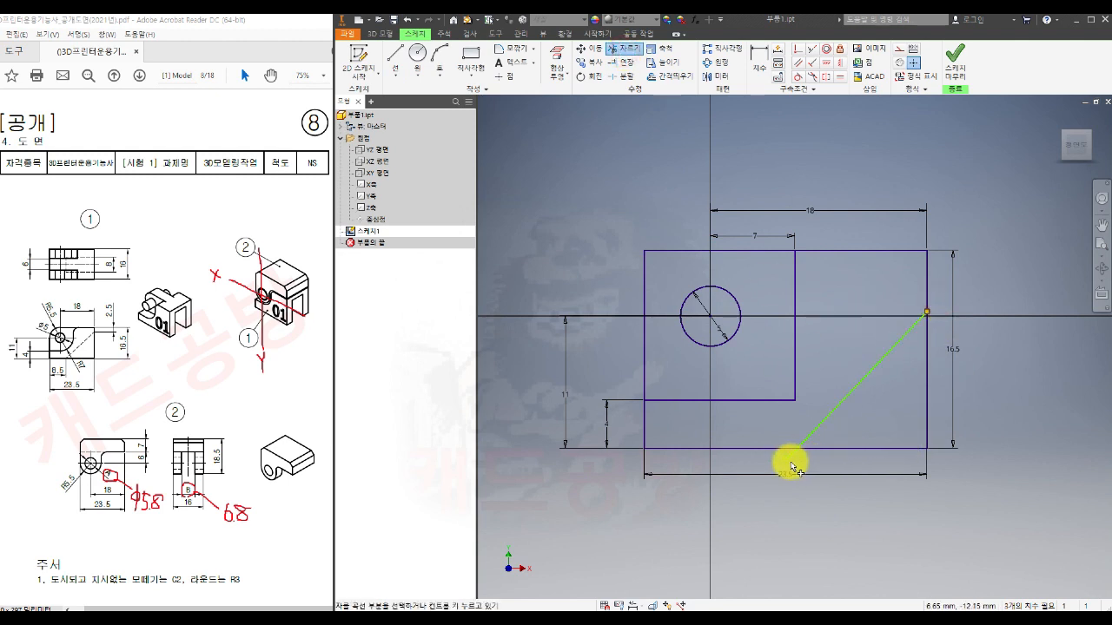
click(789, 458)
key(Escape)
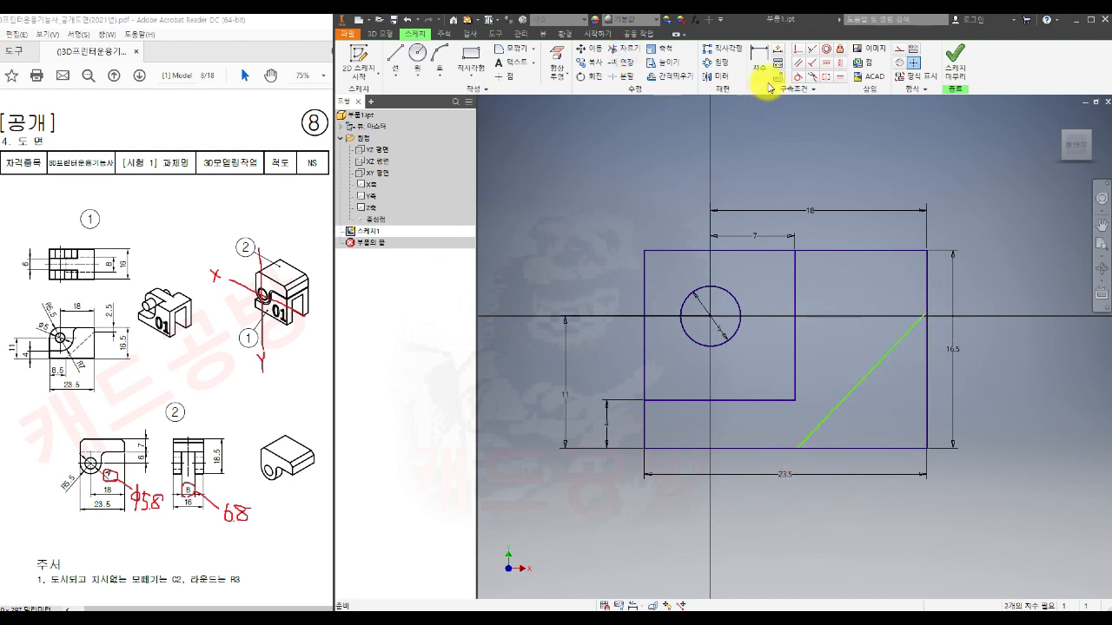
Dimension the vertical distance from the outer rectangle's top edge to the diagonal line's upper endpoint as 2.5 mm.
click(760, 62)
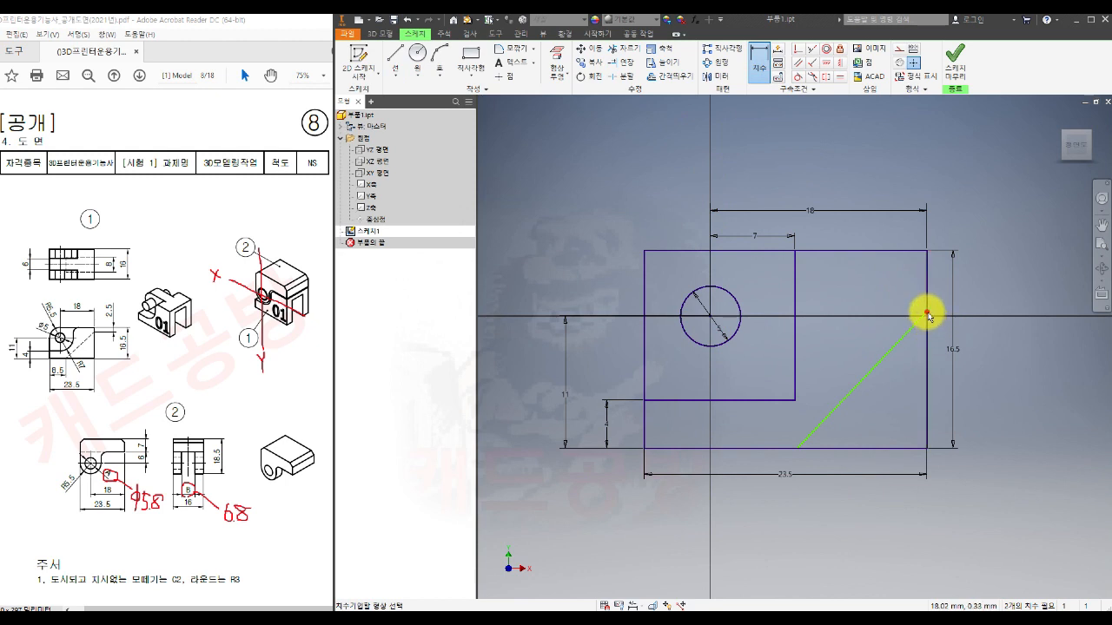
click(901, 250)
click(926, 312)
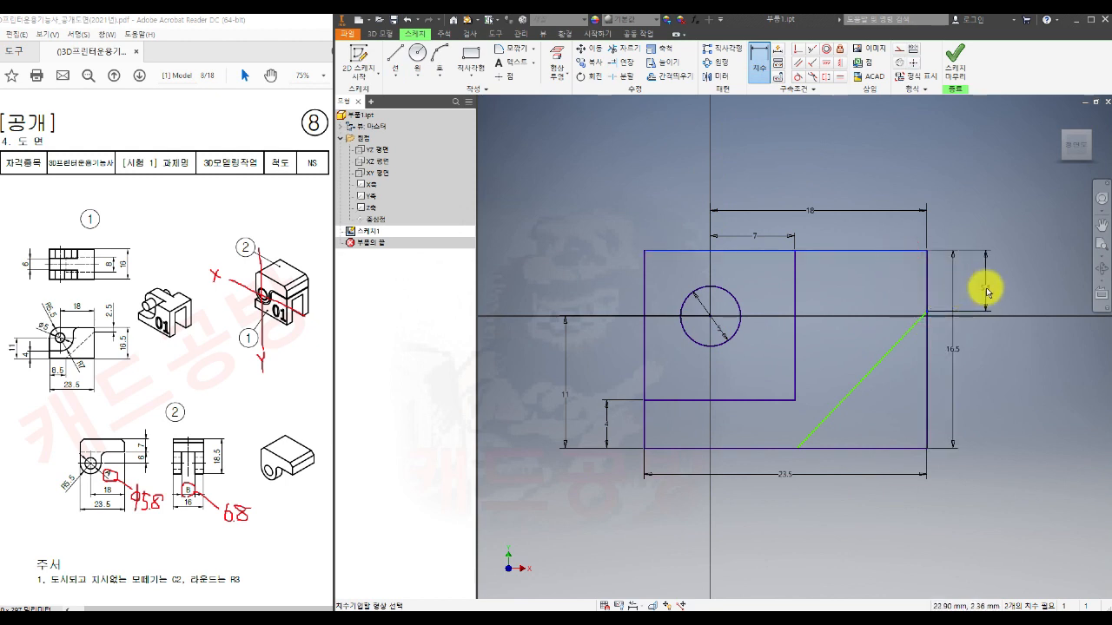
click(987, 289)
text(2.5)
key(Return)
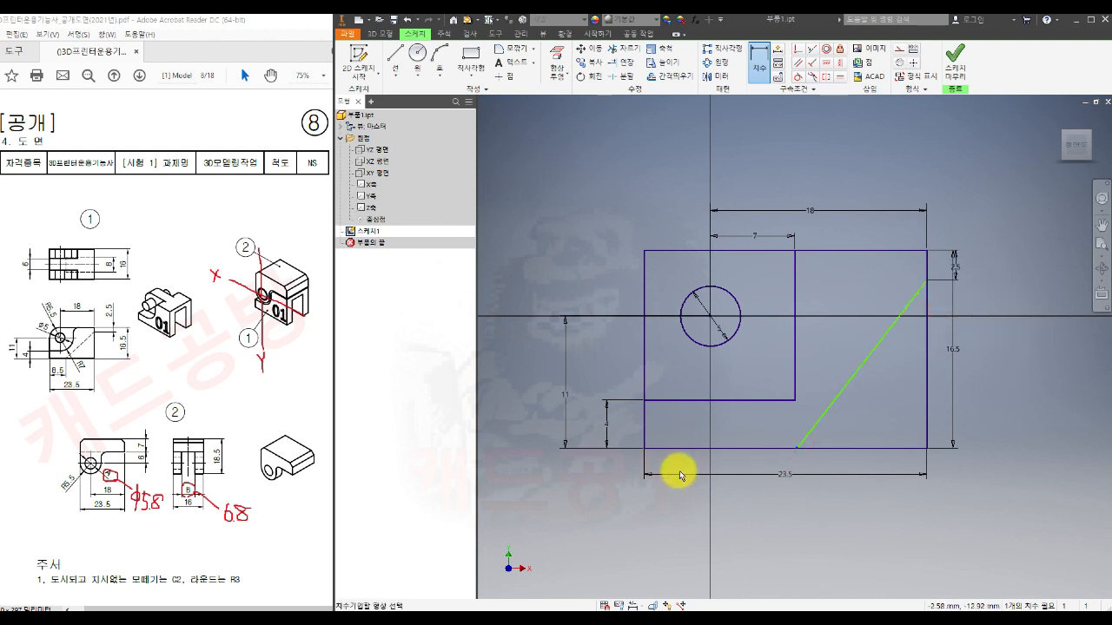
Dimension the horizontal distance from the outer rectangle's left edge to the diagonal line's lower endpoint as 8.5 mm.
click(645, 430)
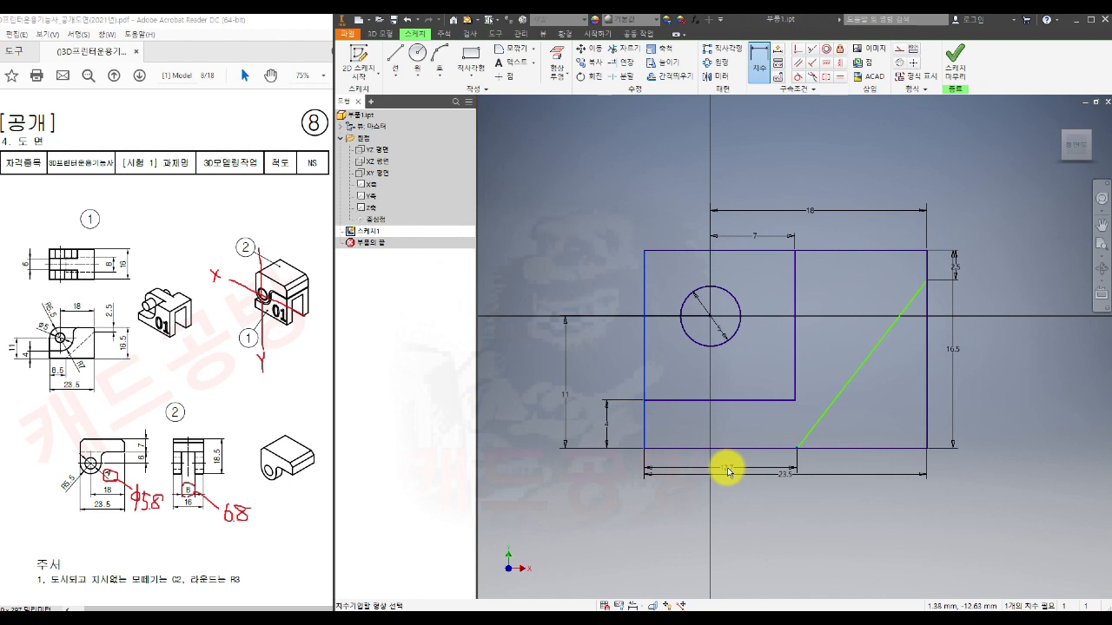
click(729, 462)
text(8)
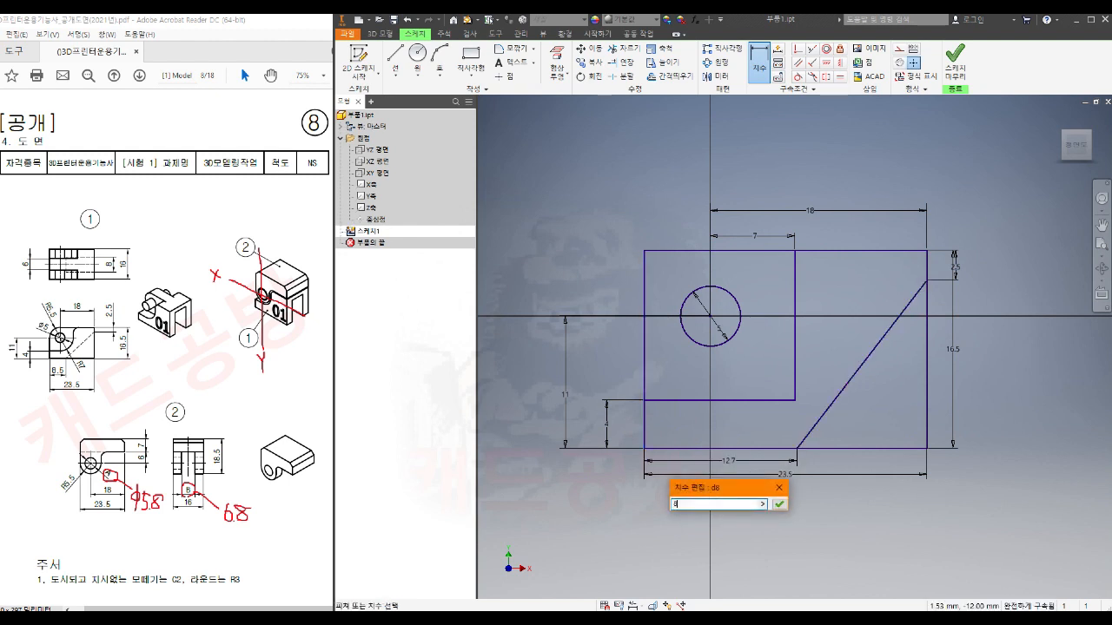
text(.5)
key(Return)
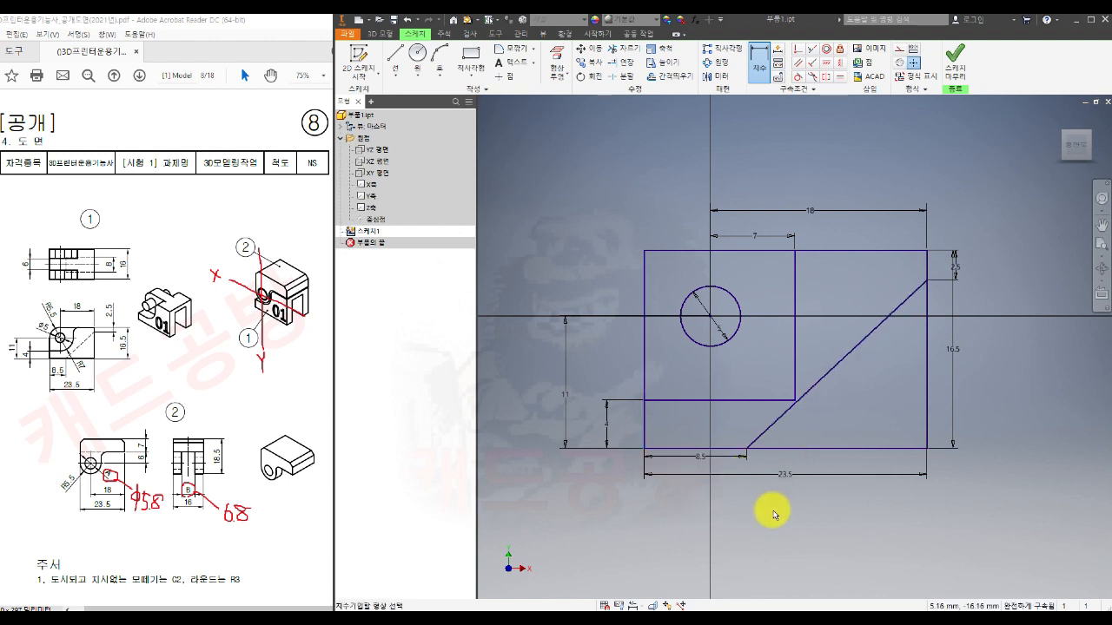
click(814, 467)
key(Escape)
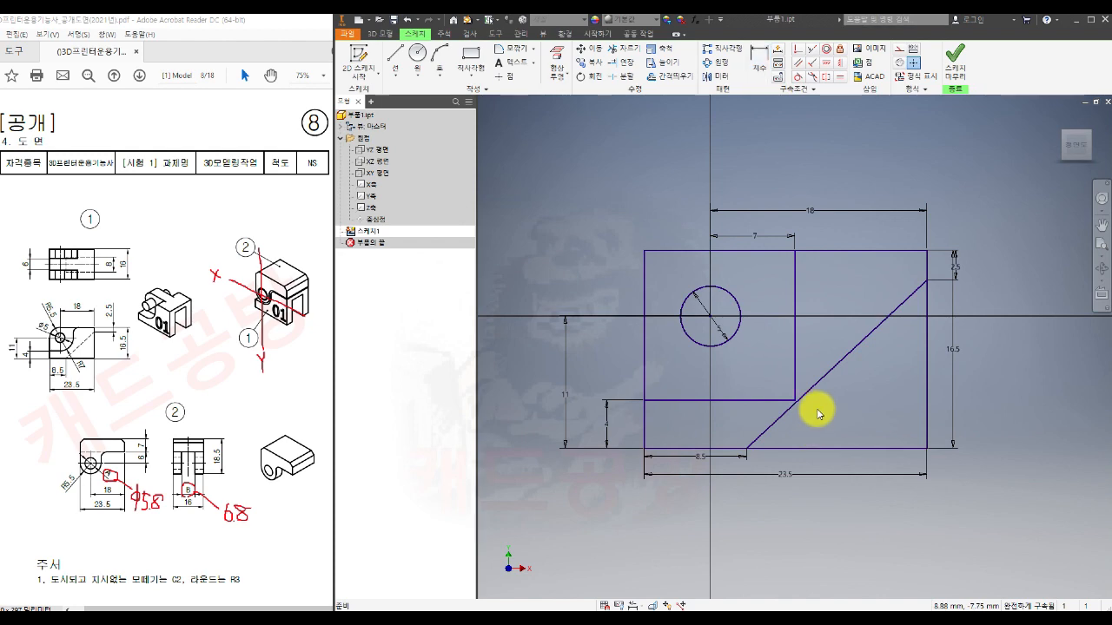
Finish the dimensioned base sketch and return to 3D modelling.
scroll(818, 412, up, 3)
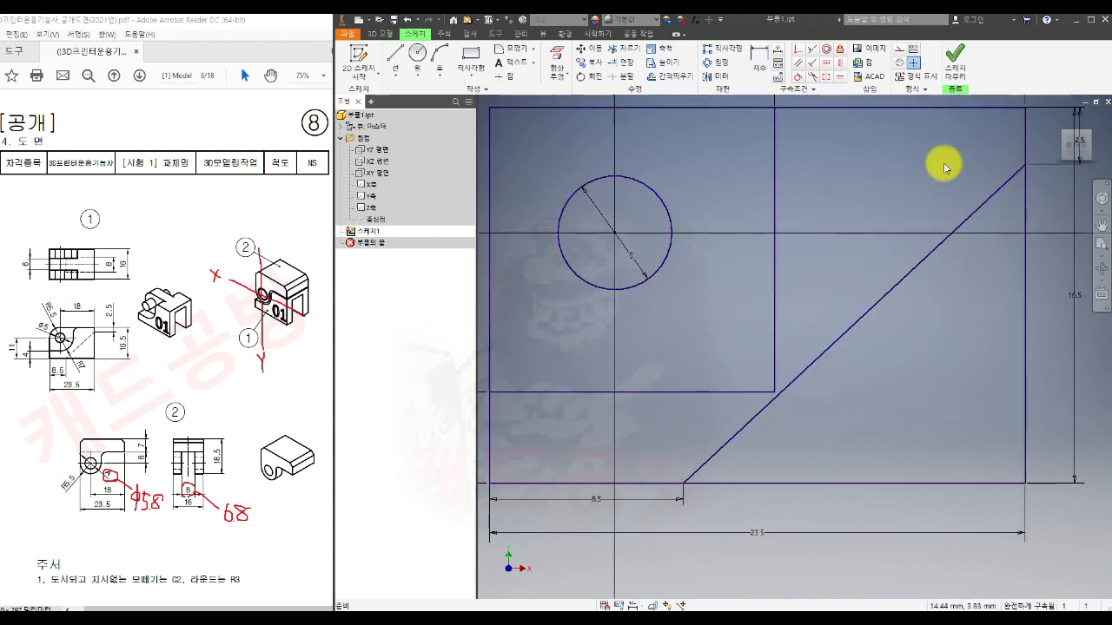
scroll(874, 252, down, 2)
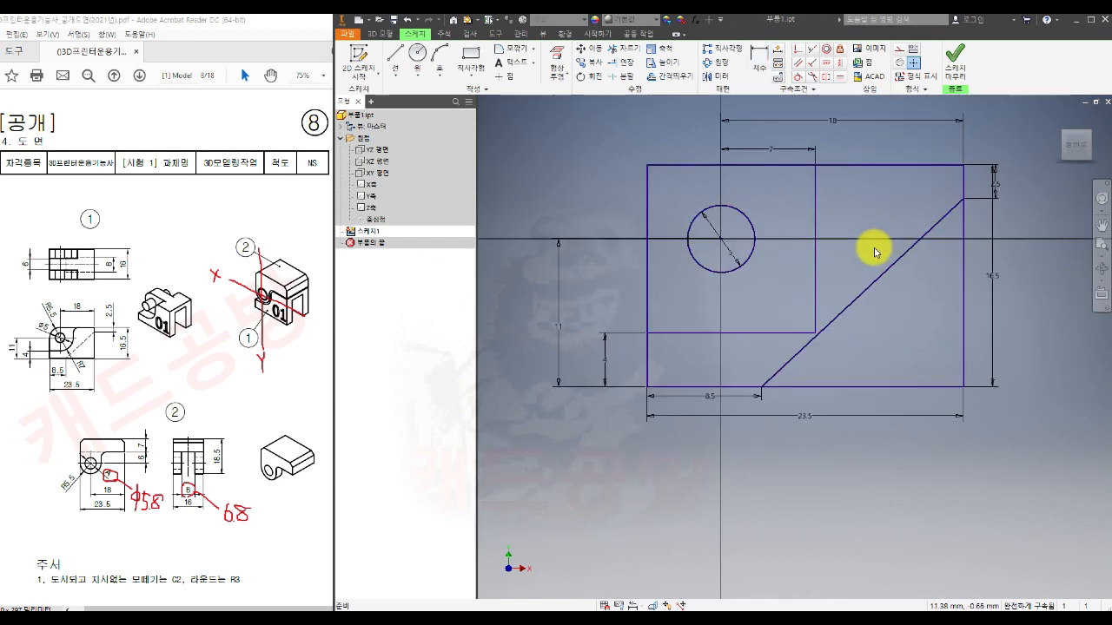
click(956, 65)
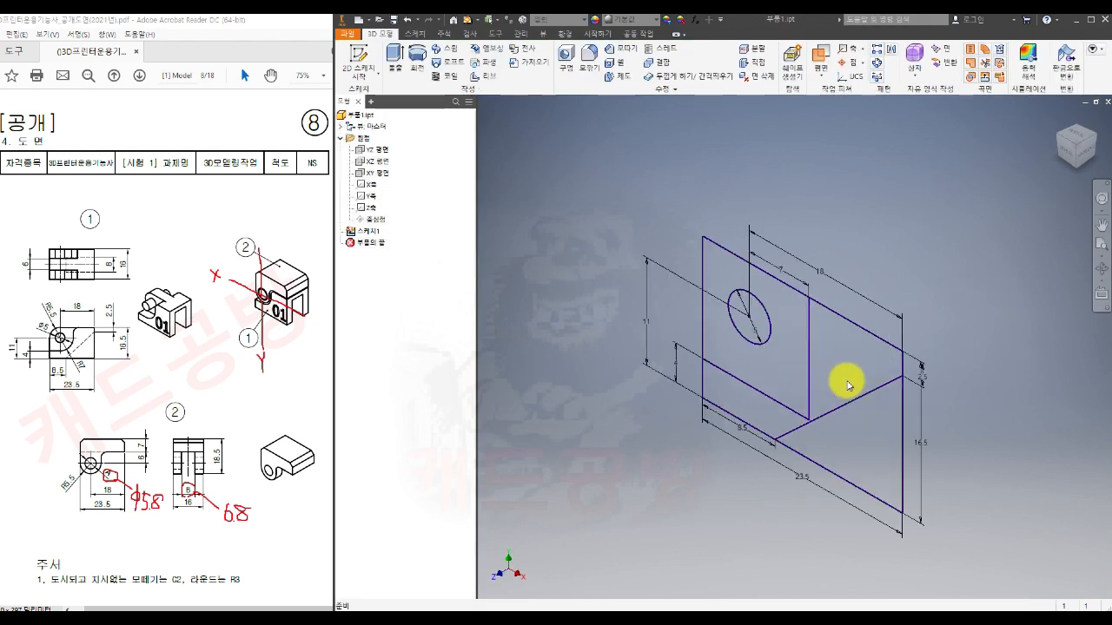
scroll(849, 385, up, 3)
scroll(848, 386, down, 2)
middle_drag(1013, 461, 995, 447)
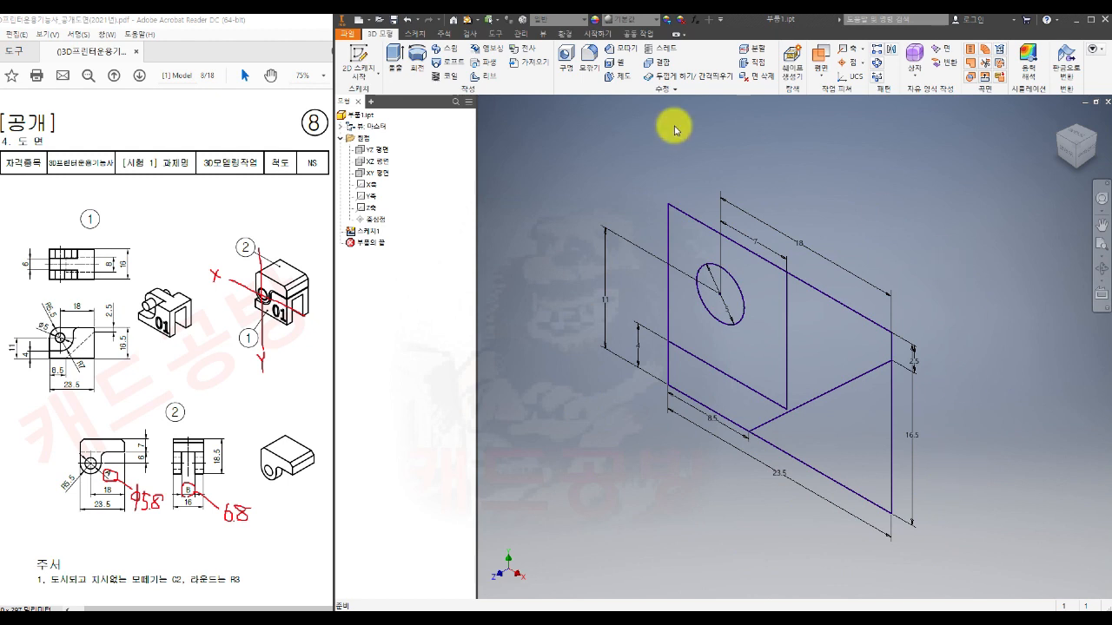
Extrude the circle, the L-shaped region around the smaller rectangle and the lower-right triangle symmetrically by a total of 16 mm.
click(393, 54)
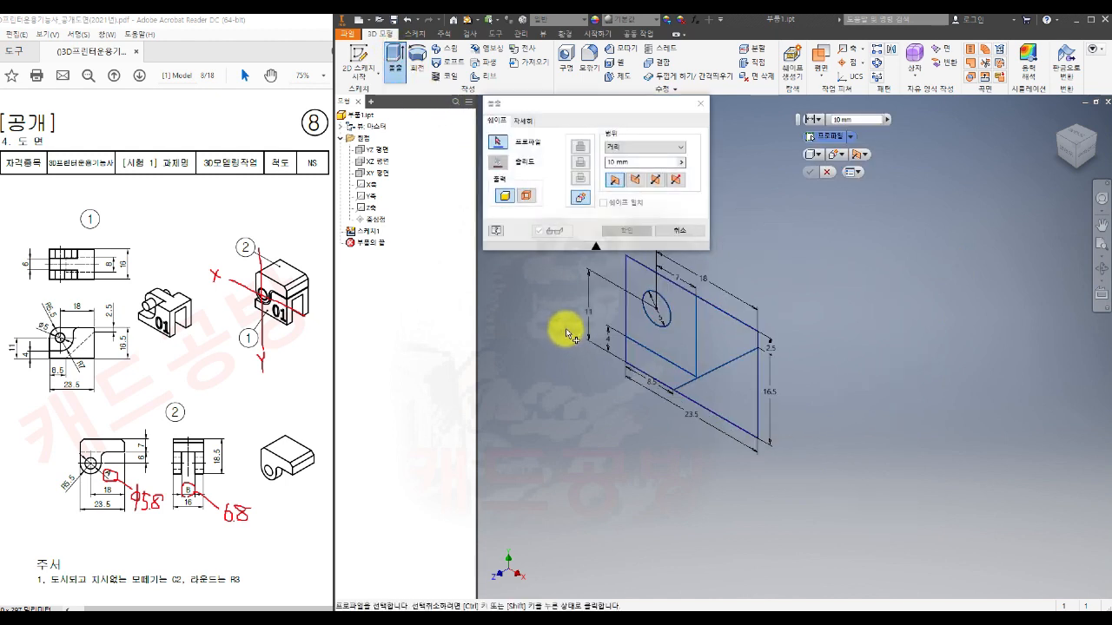
scroll(625, 348, down, 3)
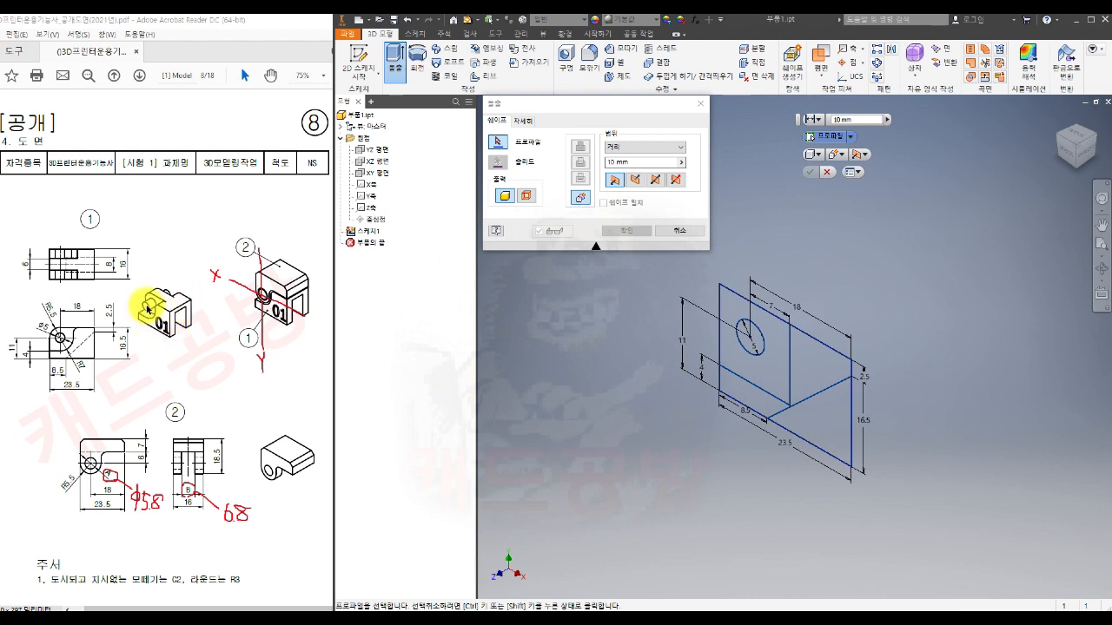
click(753, 344)
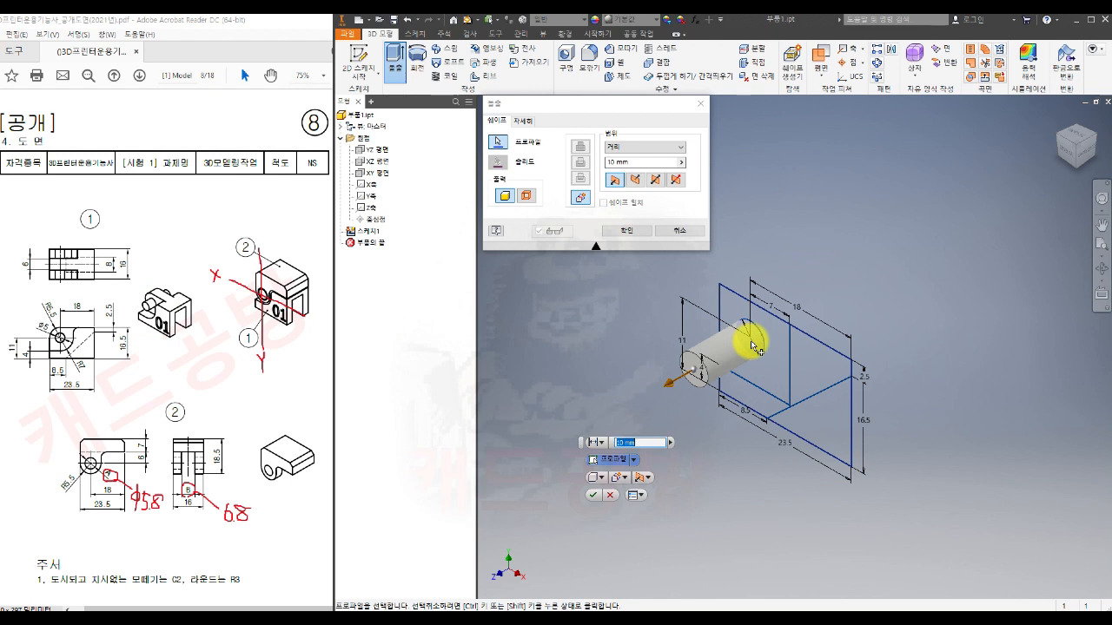
click(830, 370)
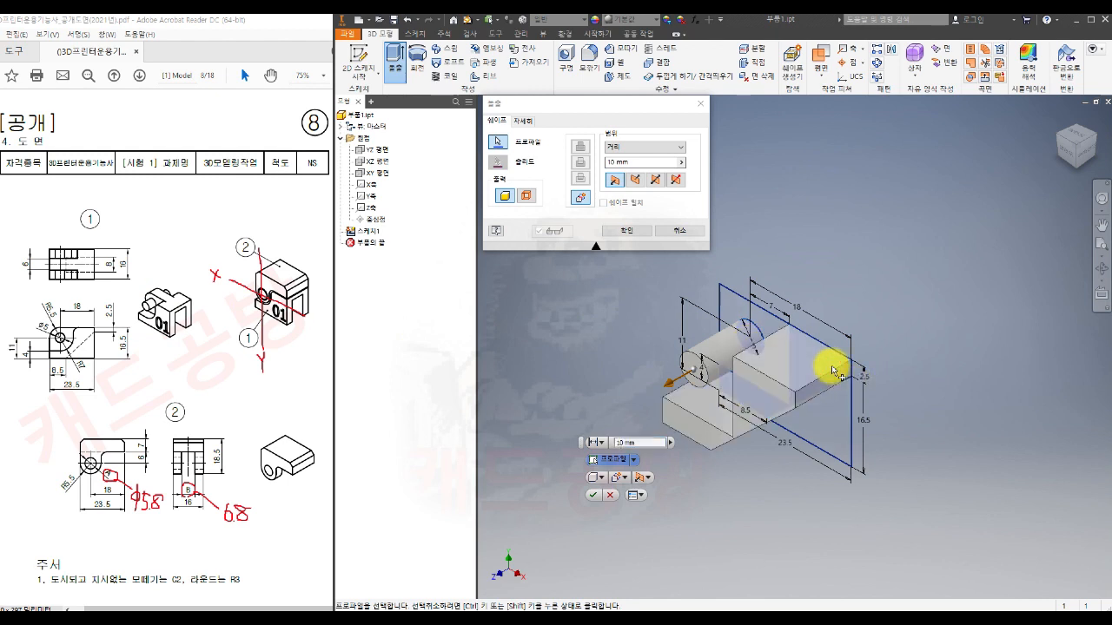
click(833, 425)
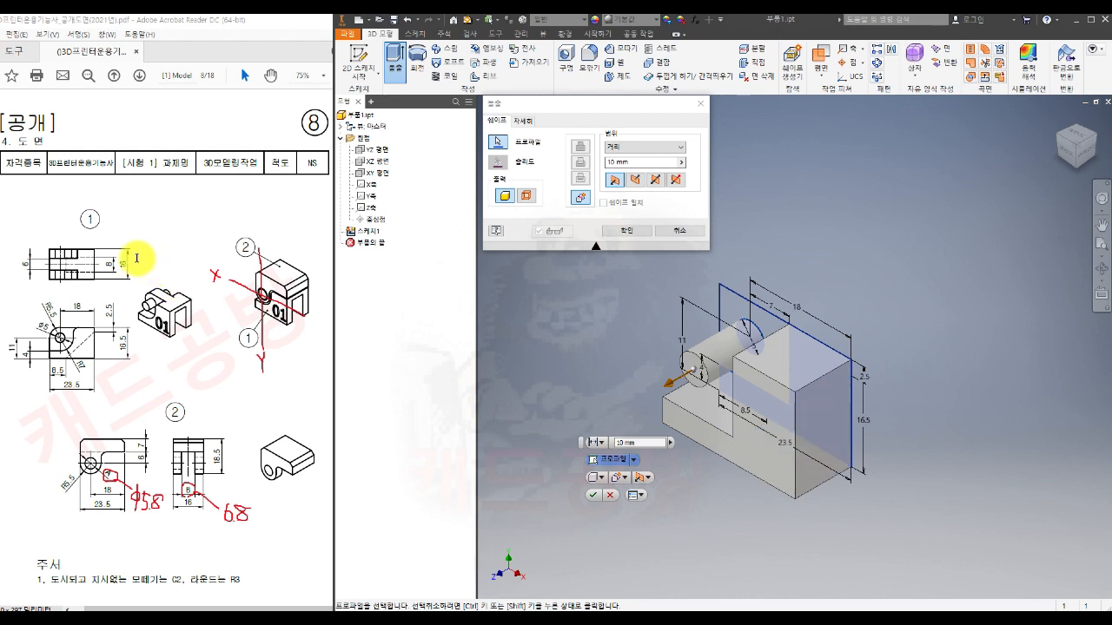
click(655, 179)
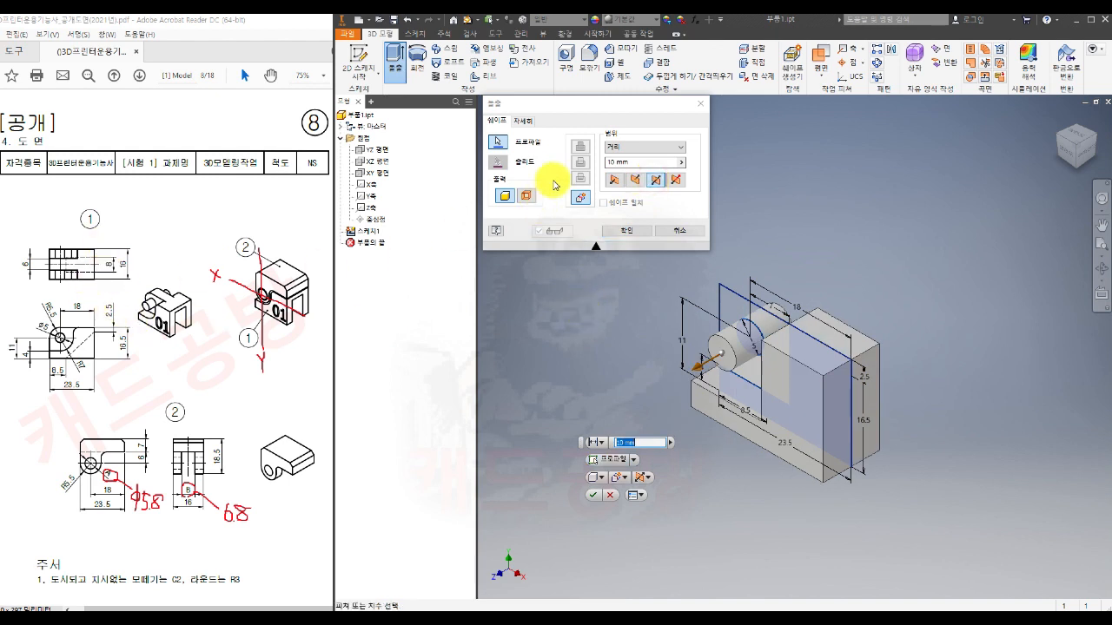
click(627, 162)
text(16)
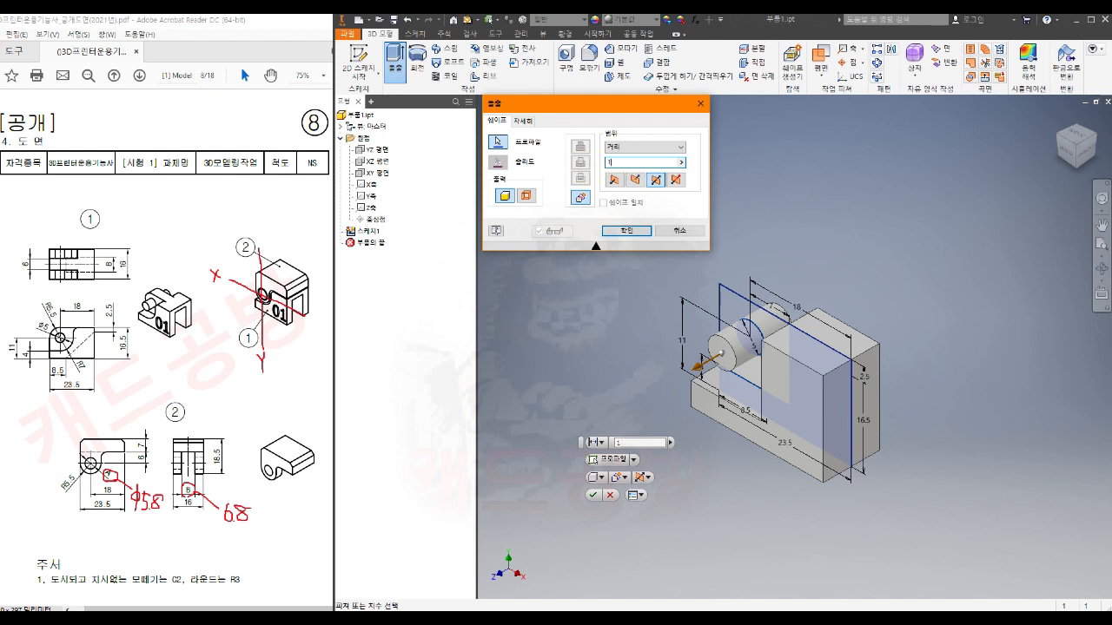
click(622, 229)
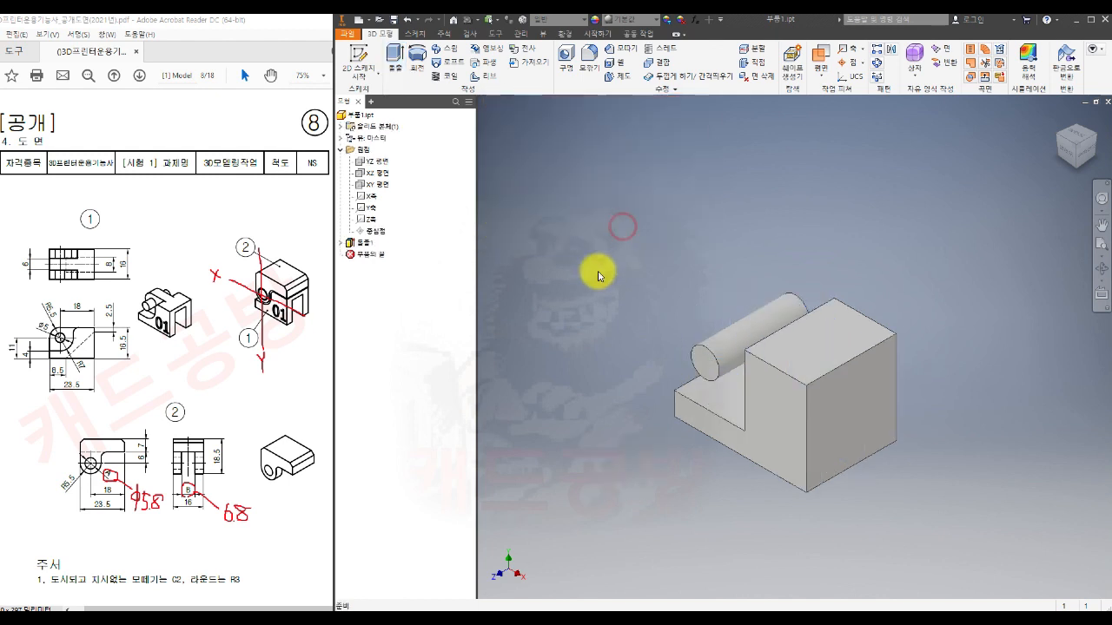
Share the extrusion's base sketch so its profiles can be reused for further features.
click(340, 243)
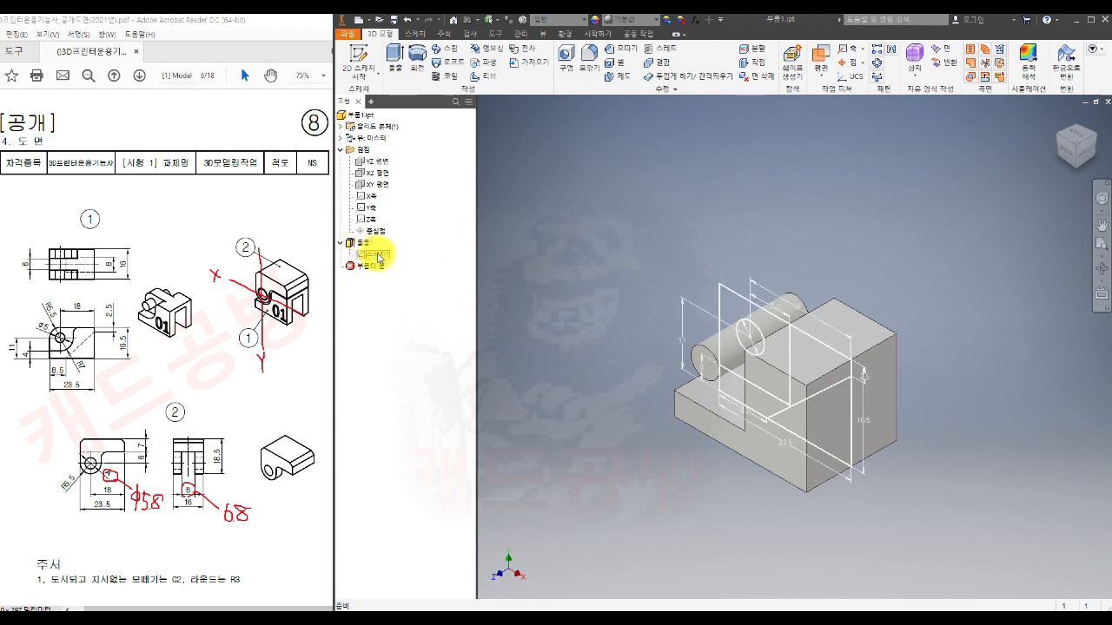
right_click(378, 257)
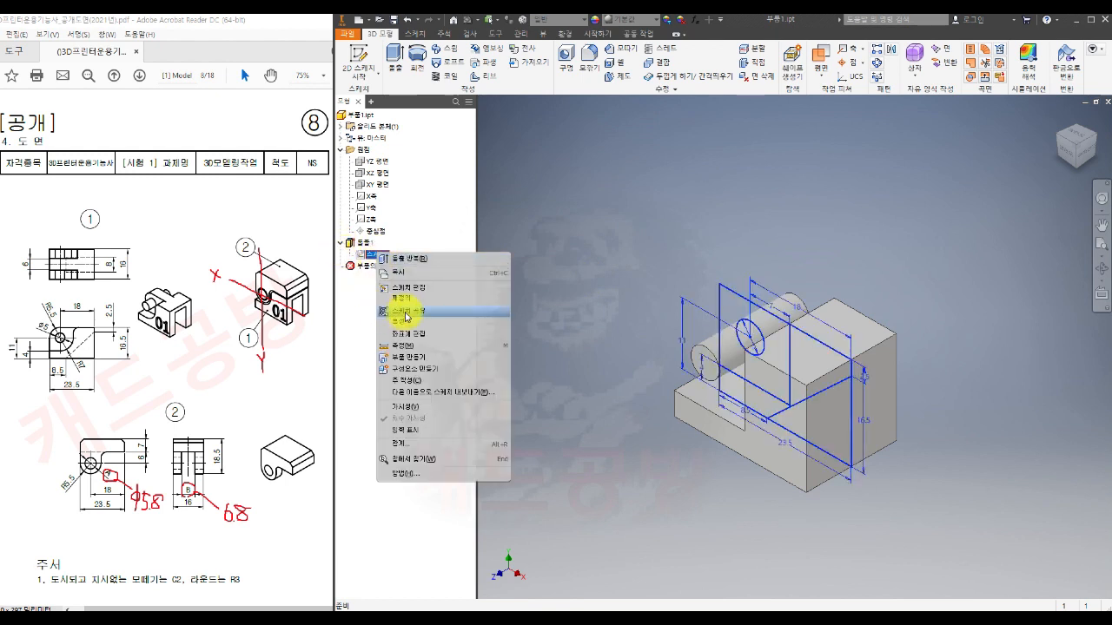
click(382, 300)
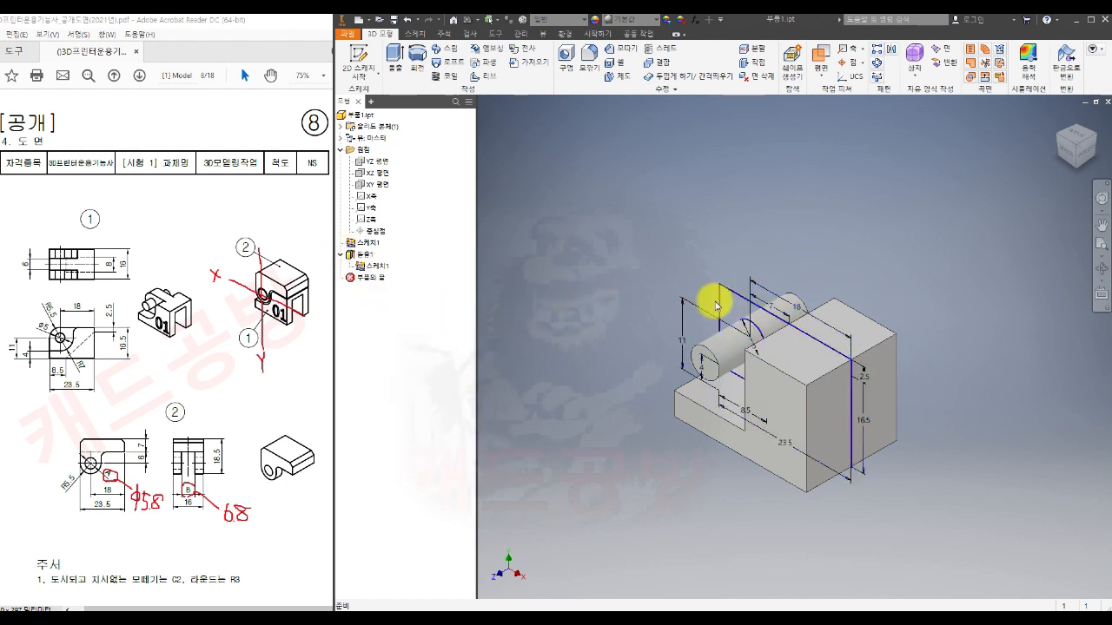
Extrude the smaller rectangle's region around the circle symmetrically by a total of 6 mm, joining it to the body.
click(396, 61)
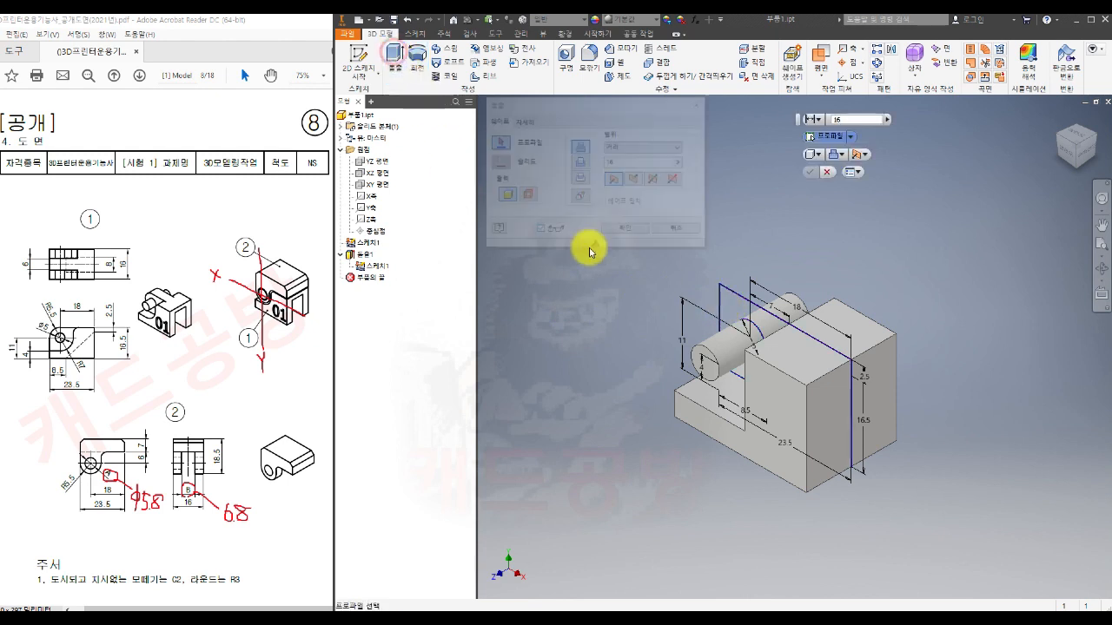
click(734, 306)
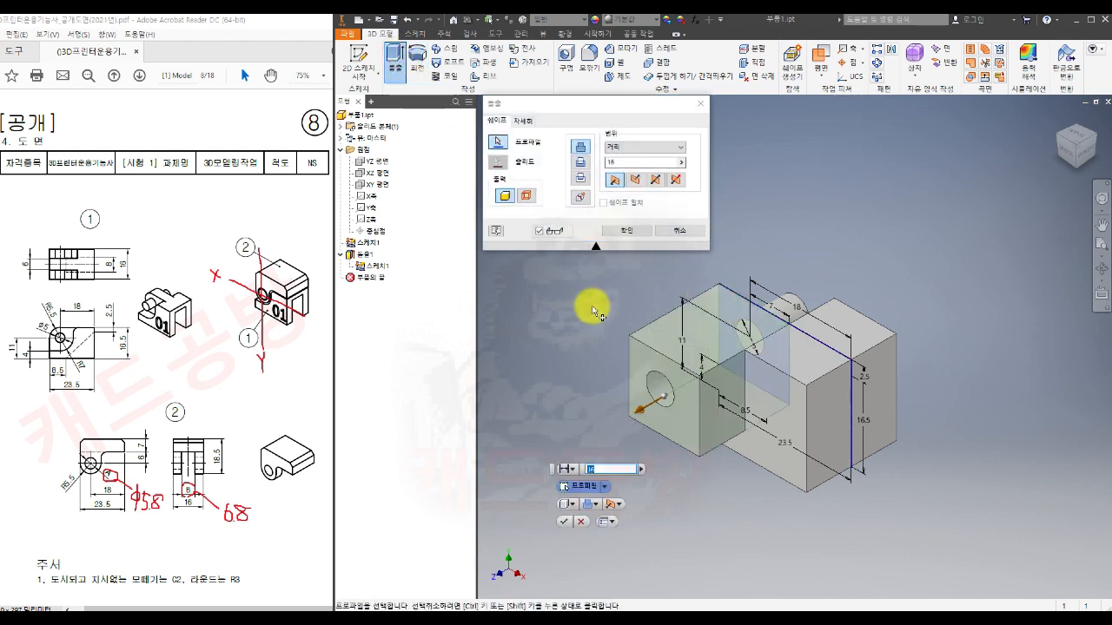
click(655, 180)
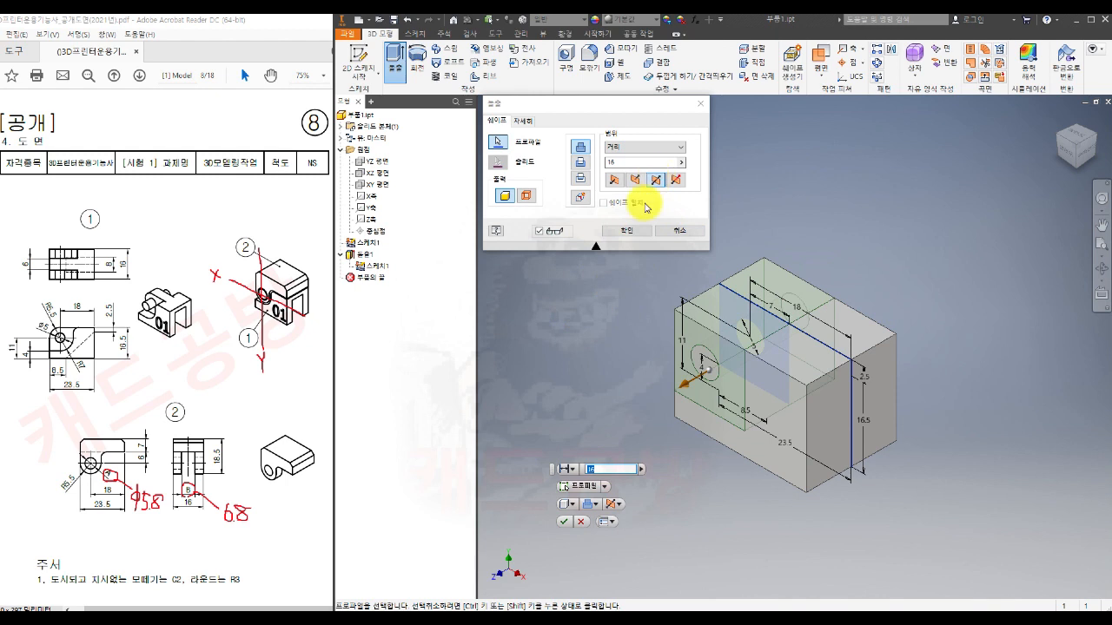
click(619, 163)
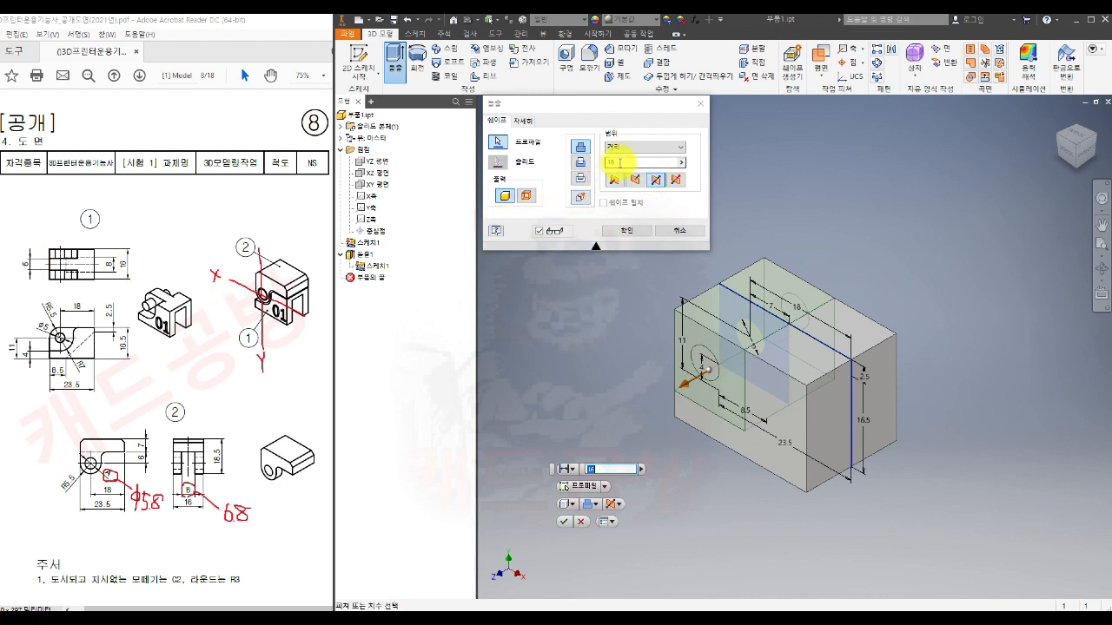
click(620, 163)
text(6)
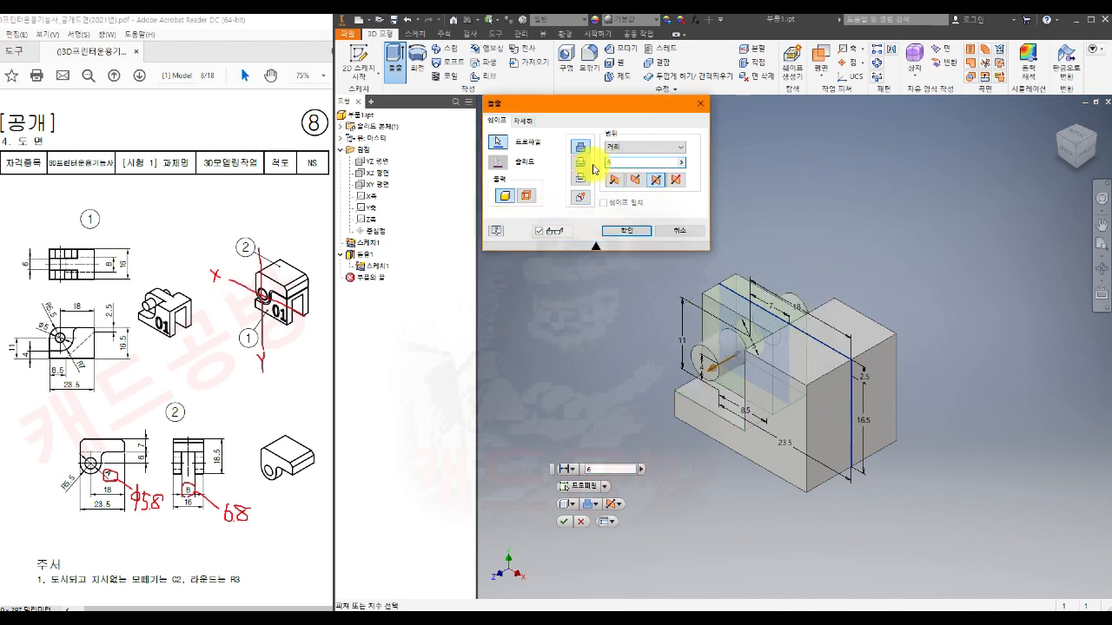
click(624, 230)
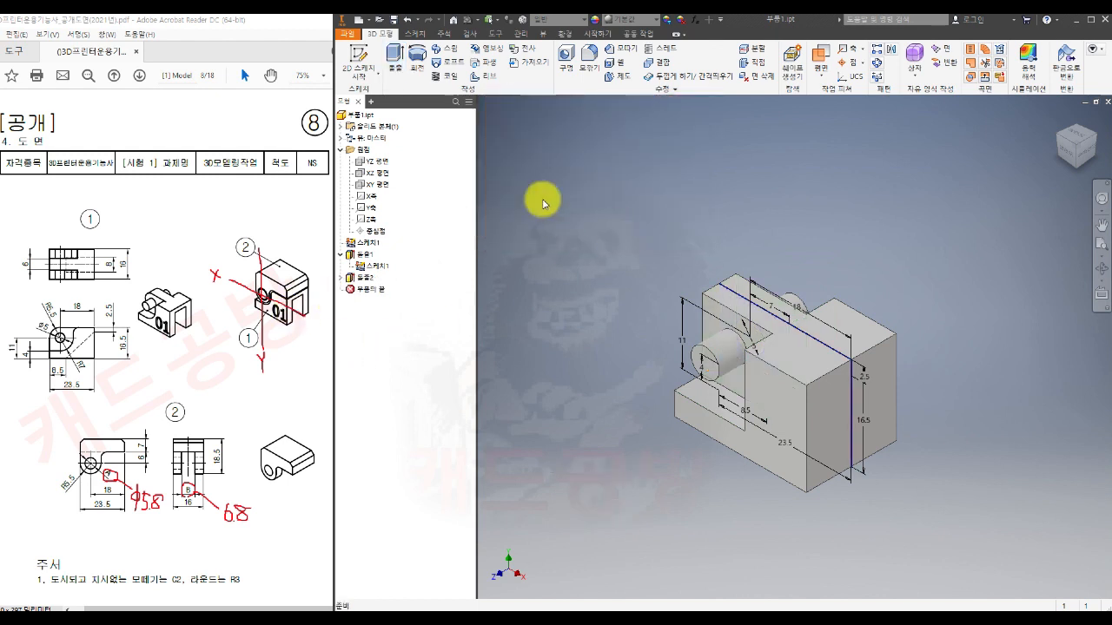
Cut the lower-right triangular profile symmetrically by a total of 8 mm to form the slot between the legs.
click(395, 57)
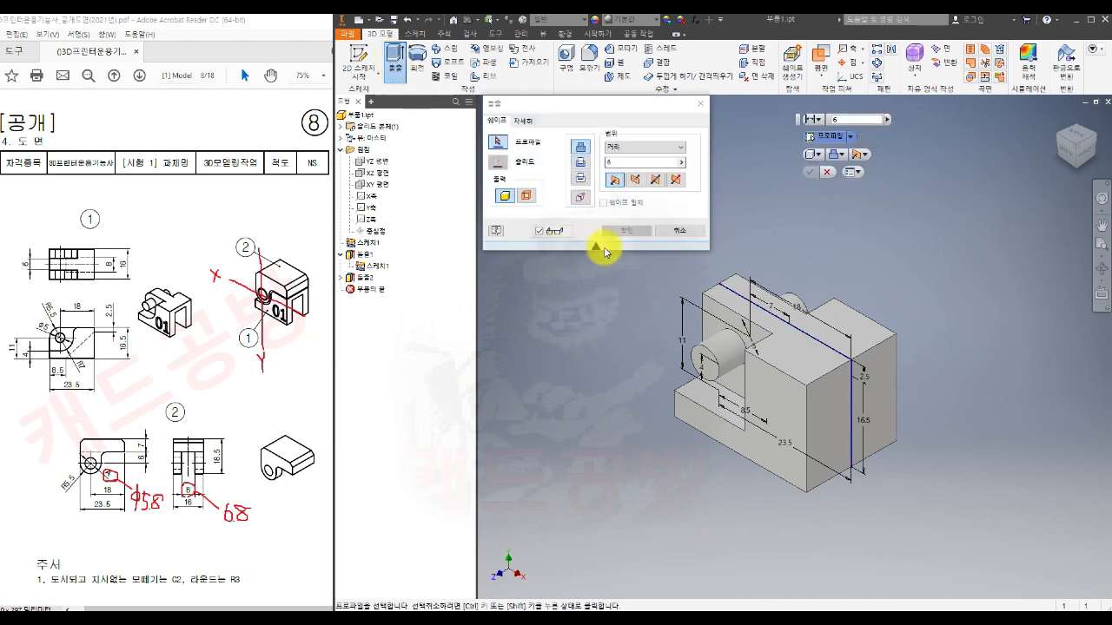
click(581, 163)
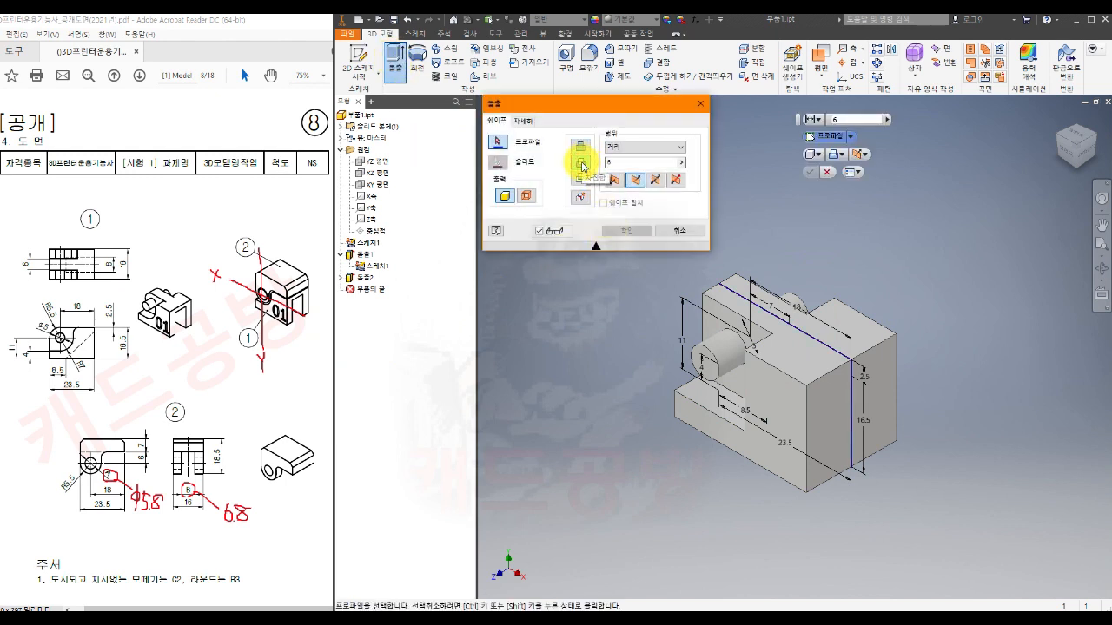
click(817, 441)
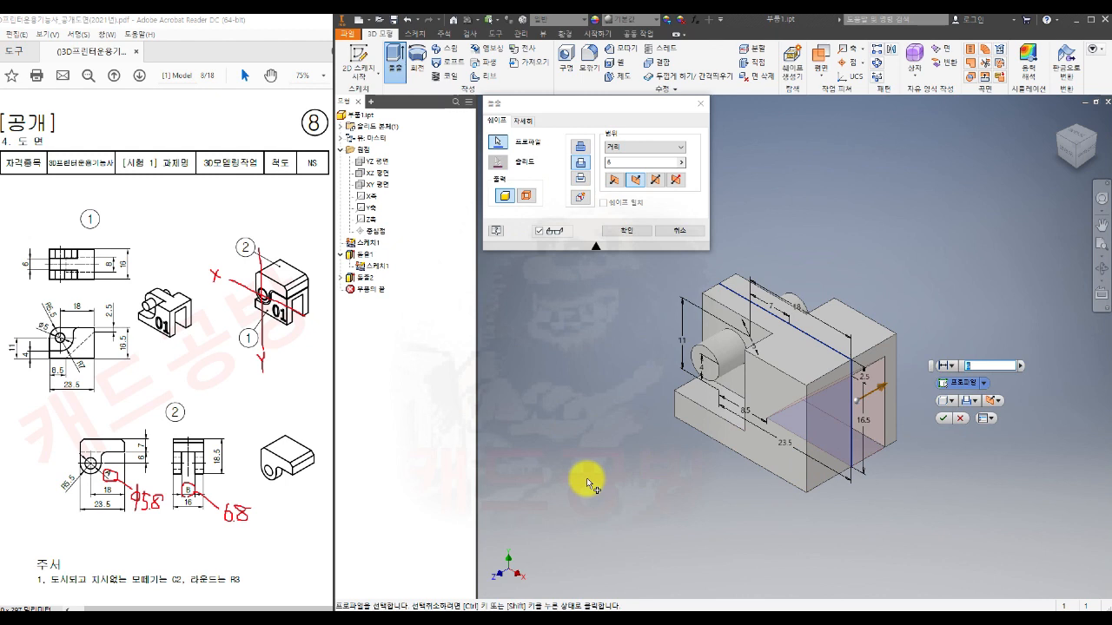
click(657, 184)
drag(618, 164, 606, 165)
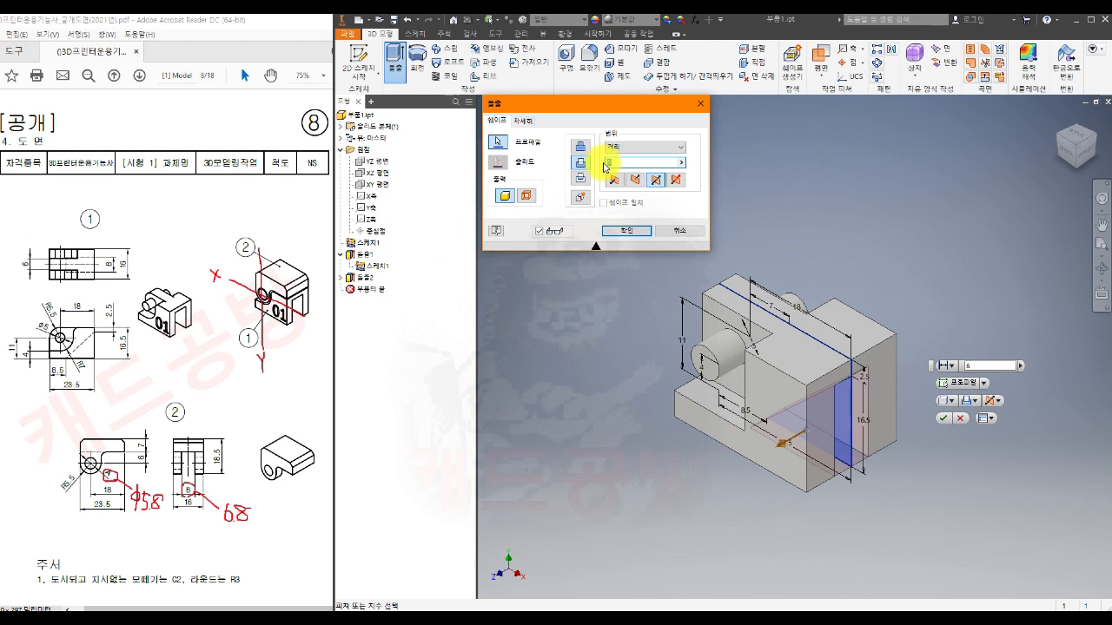
text(8)
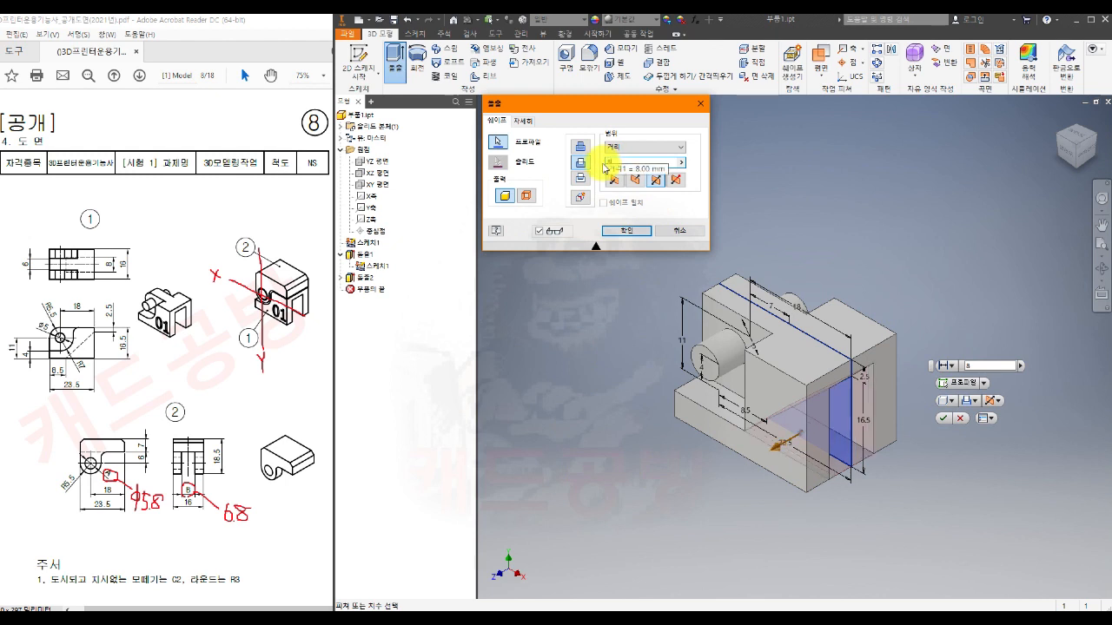
click(622, 231)
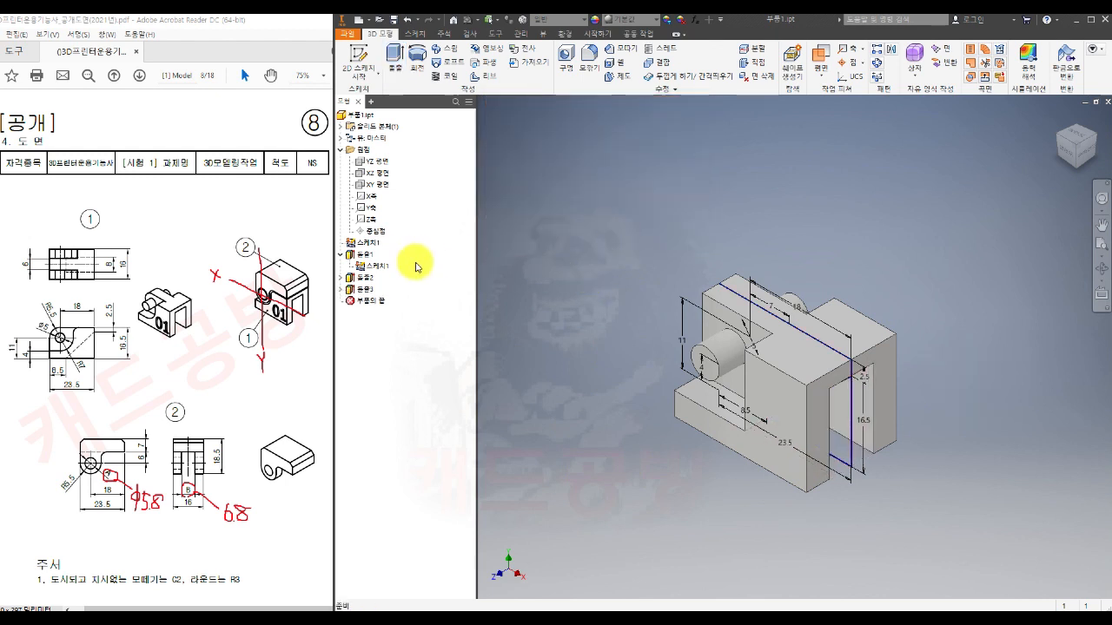
Hide the shared base sketch and turn the model to show the pin side.
right_click(372, 242)
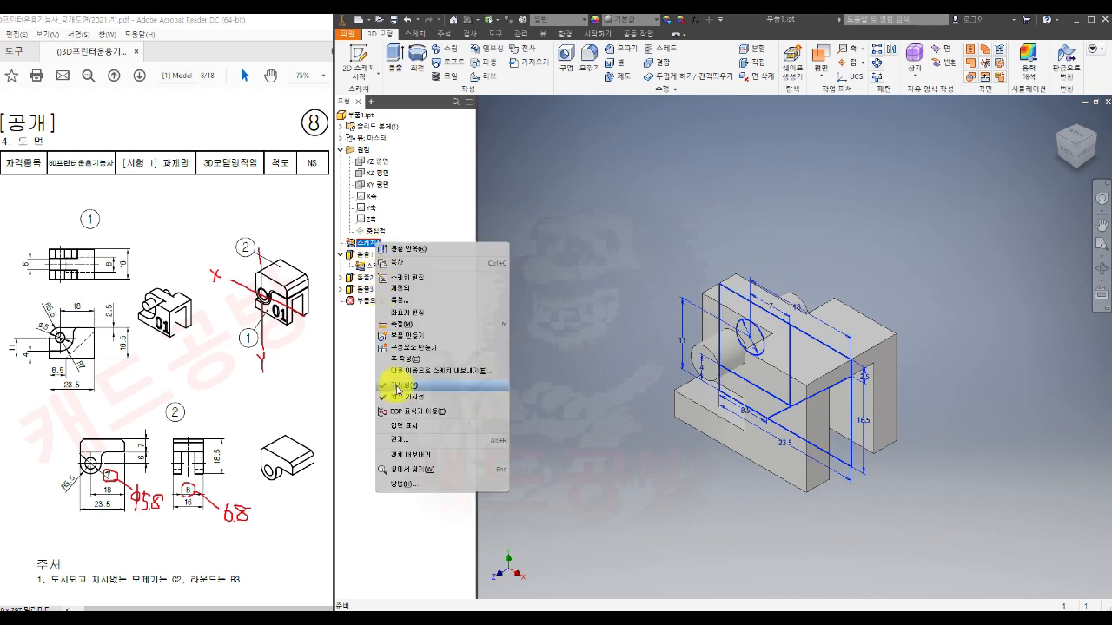
click(397, 388)
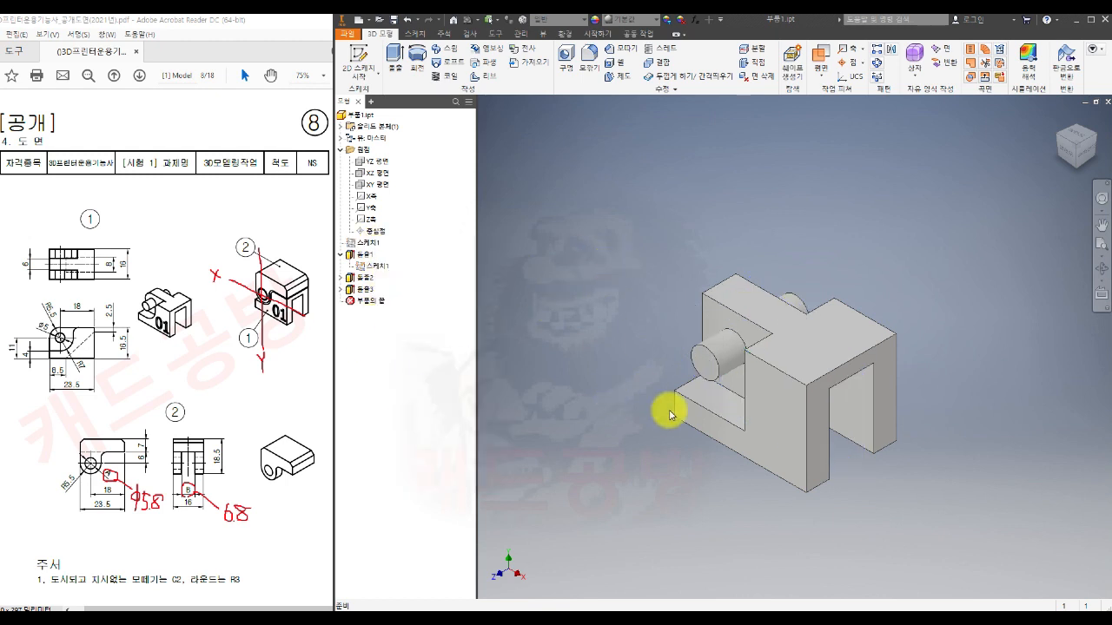
shift+middle_drag(695, 492, 826, 452)
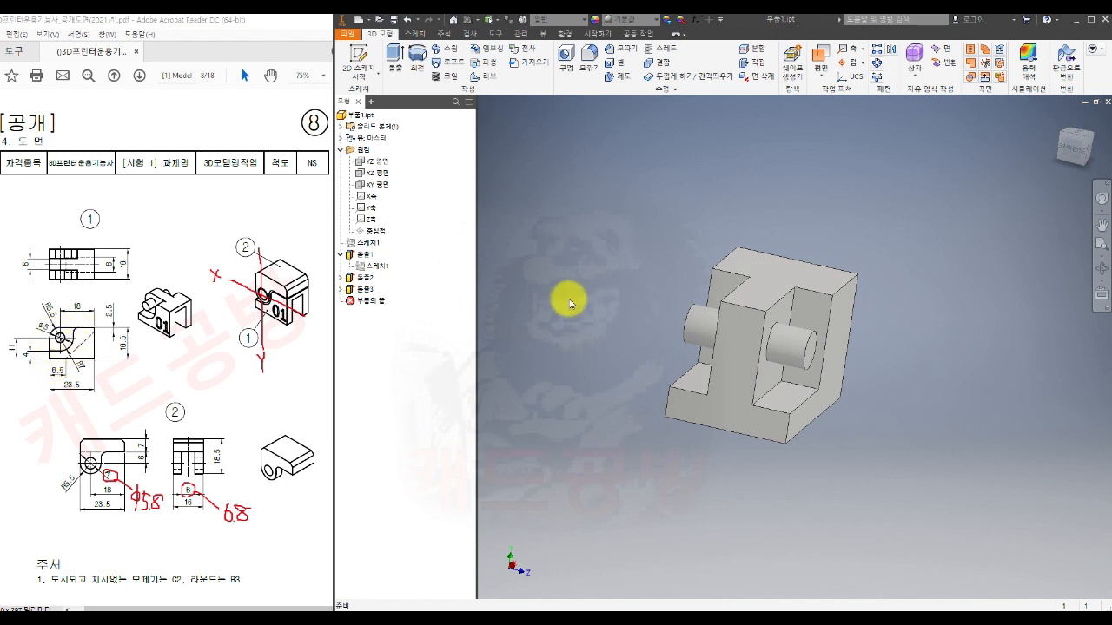
Start a Fillet with a 7 mm radius on the two inner corner edges on either side of the central web.
click(591, 59)
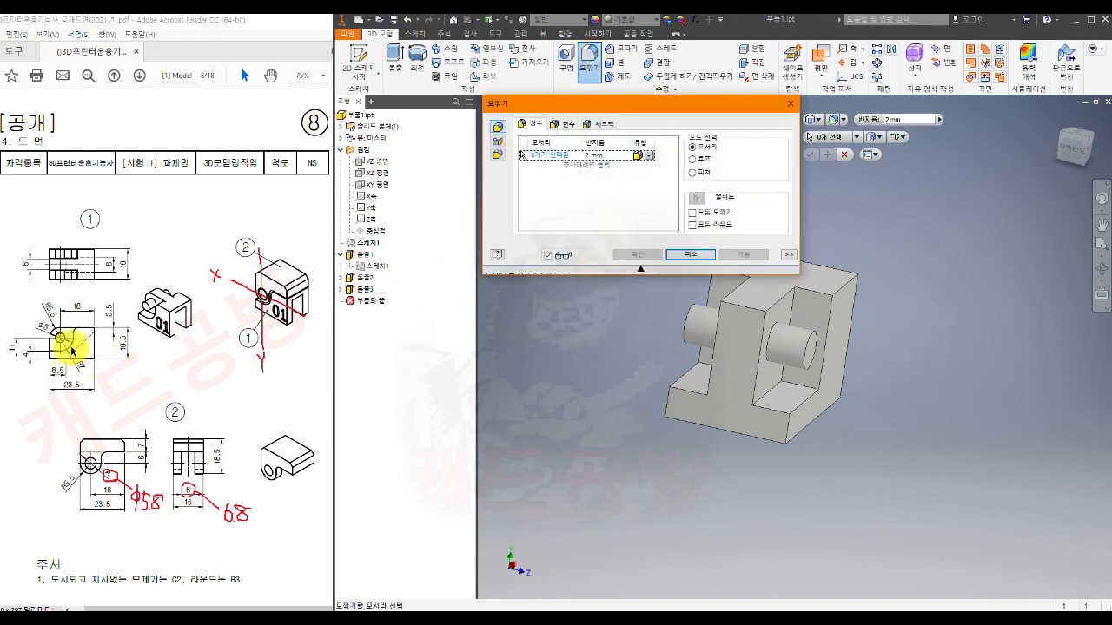
click(591, 155)
text(7)
click(526, 158)
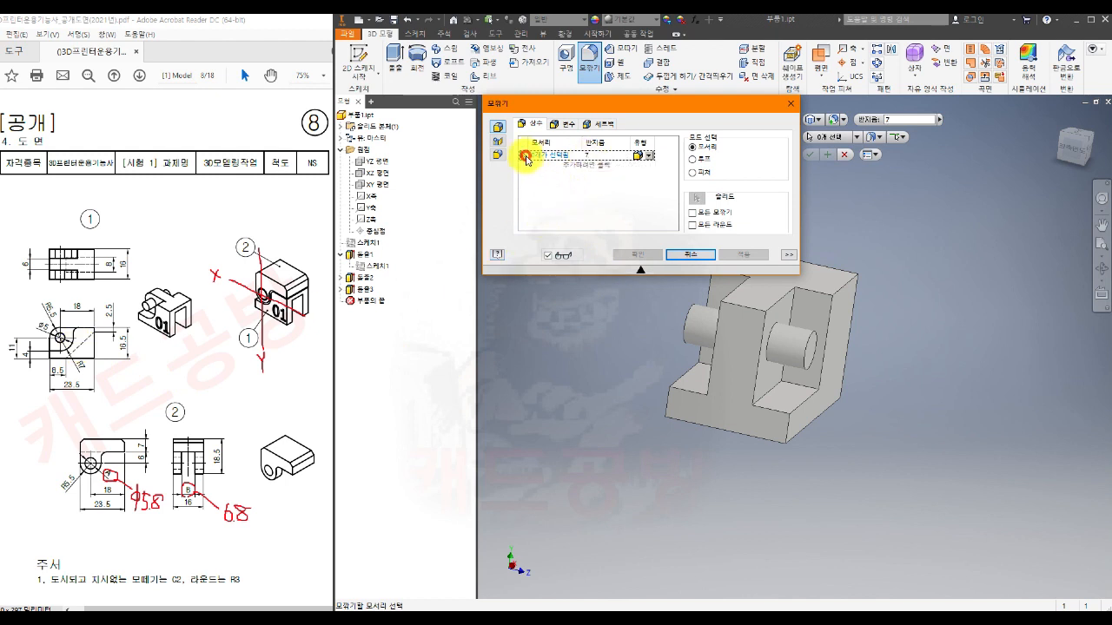
click(811, 388)
click(703, 351)
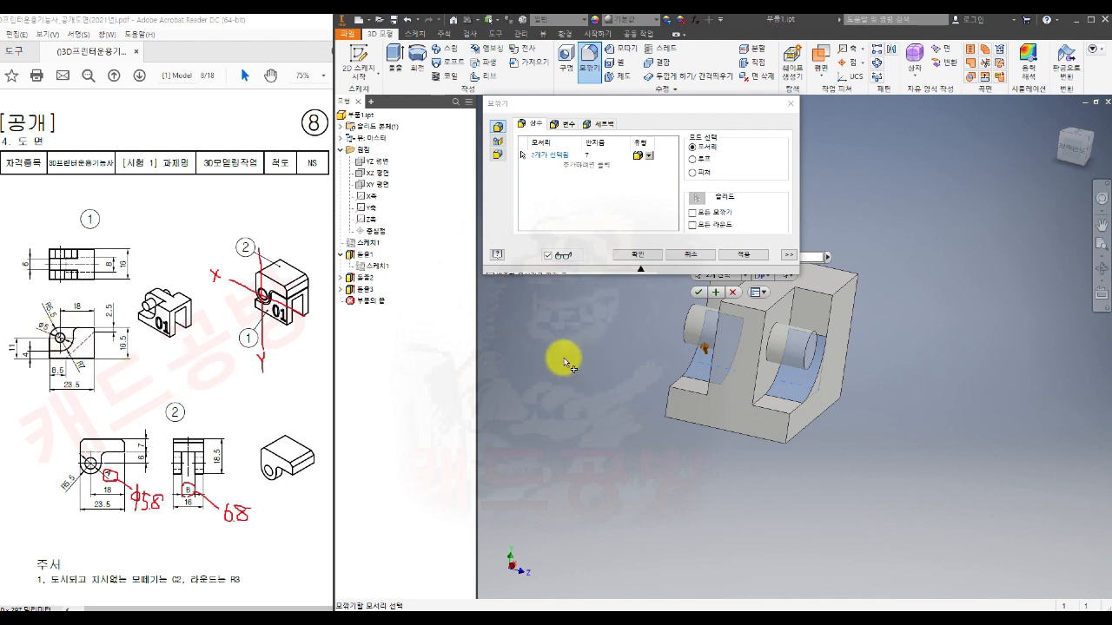
Add a second fillet set with a 5.5 mm radius on the top outer edge of the central web.
click(587, 165)
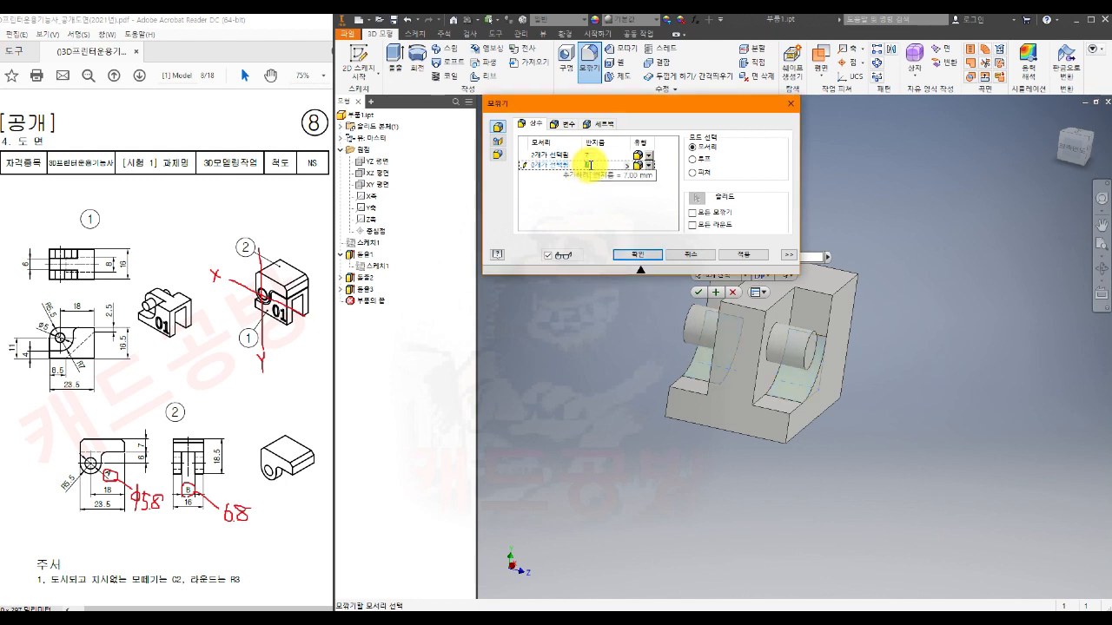
text(5.9)
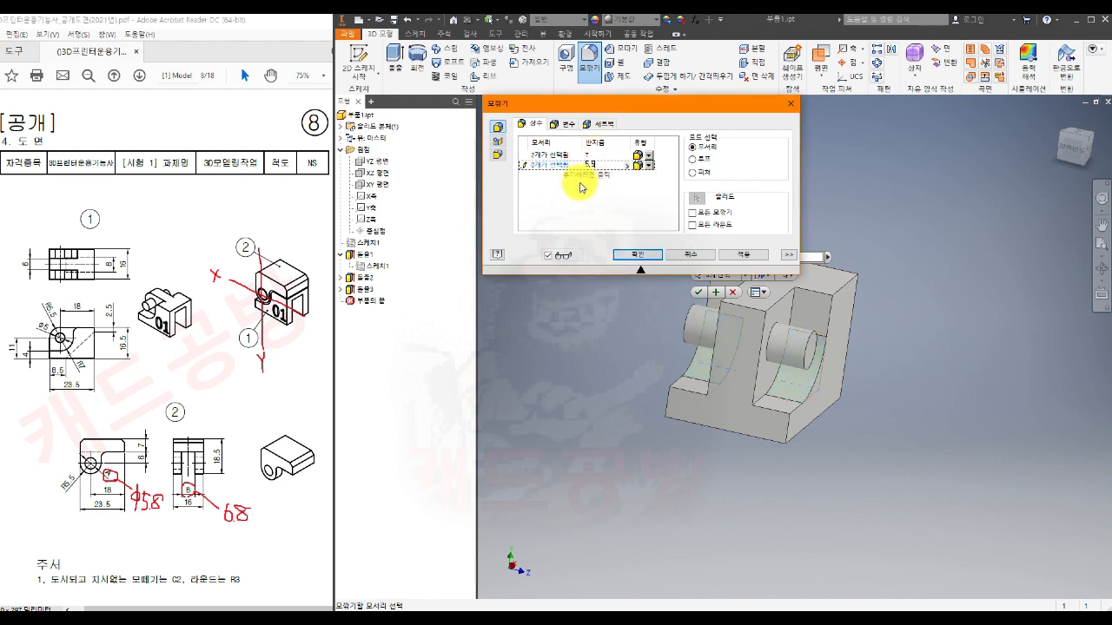
click(523, 165)
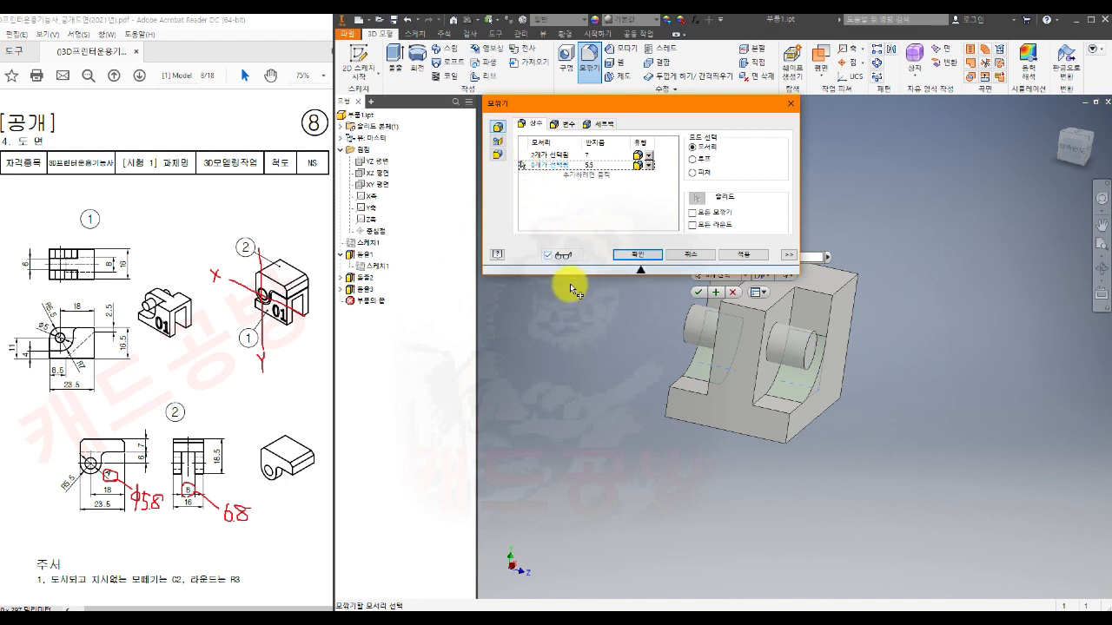
click(742, 309)
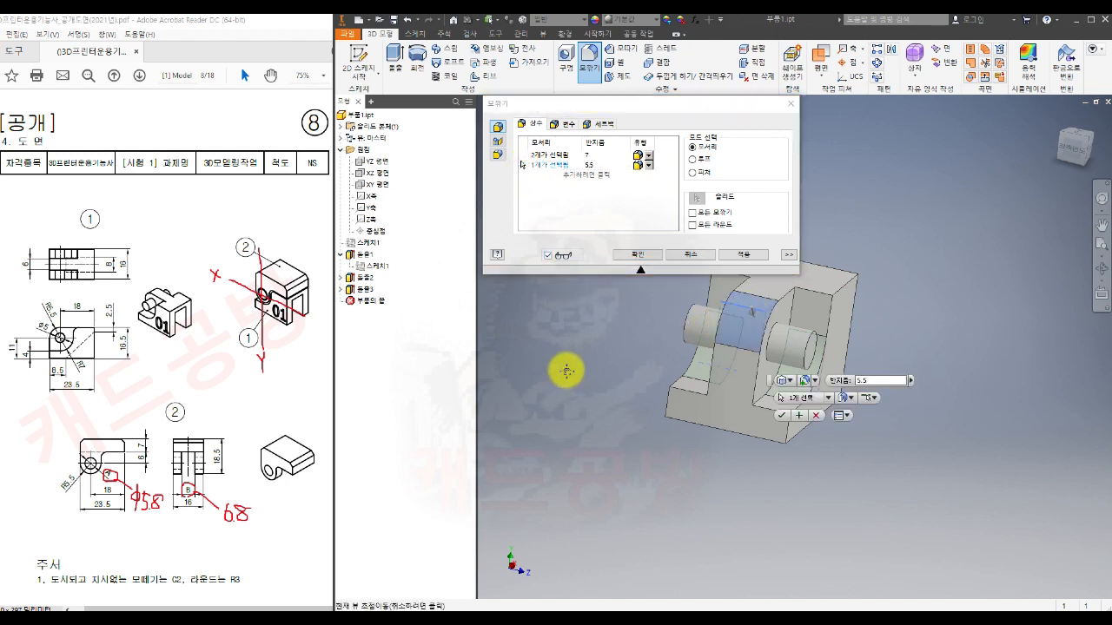
middle_drag(566, 372, 657, 405)
scroll(888, 403, up, 3)
drag(771, 383, 525, 531)
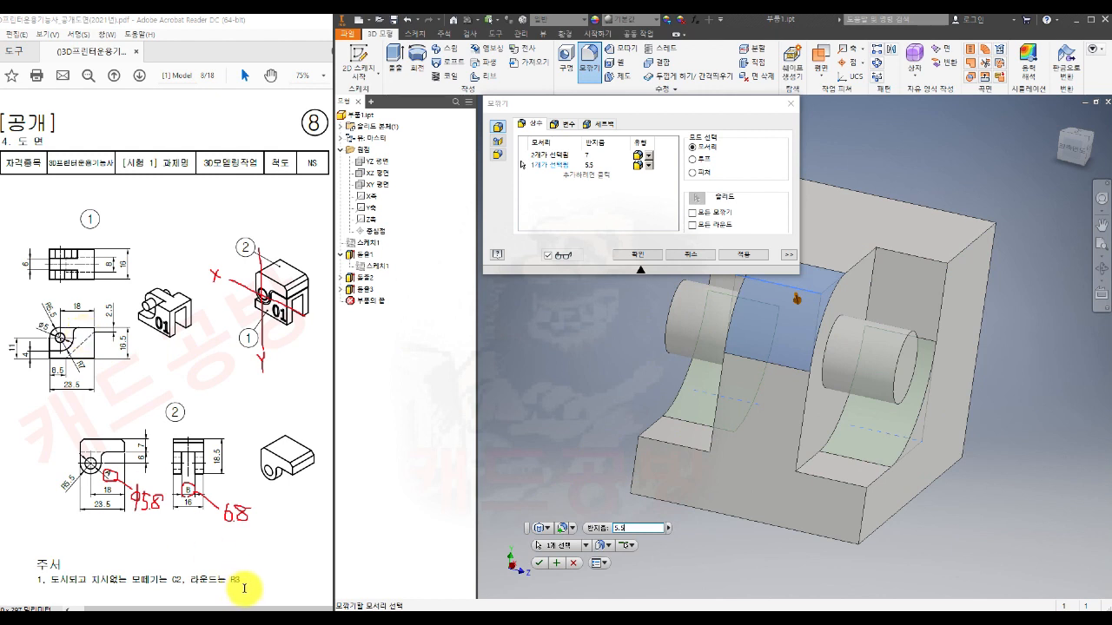
Add a third fillet set with a 3 mm radius on the two upper edges beside the central web and apply all fillets.
click(596, 175)
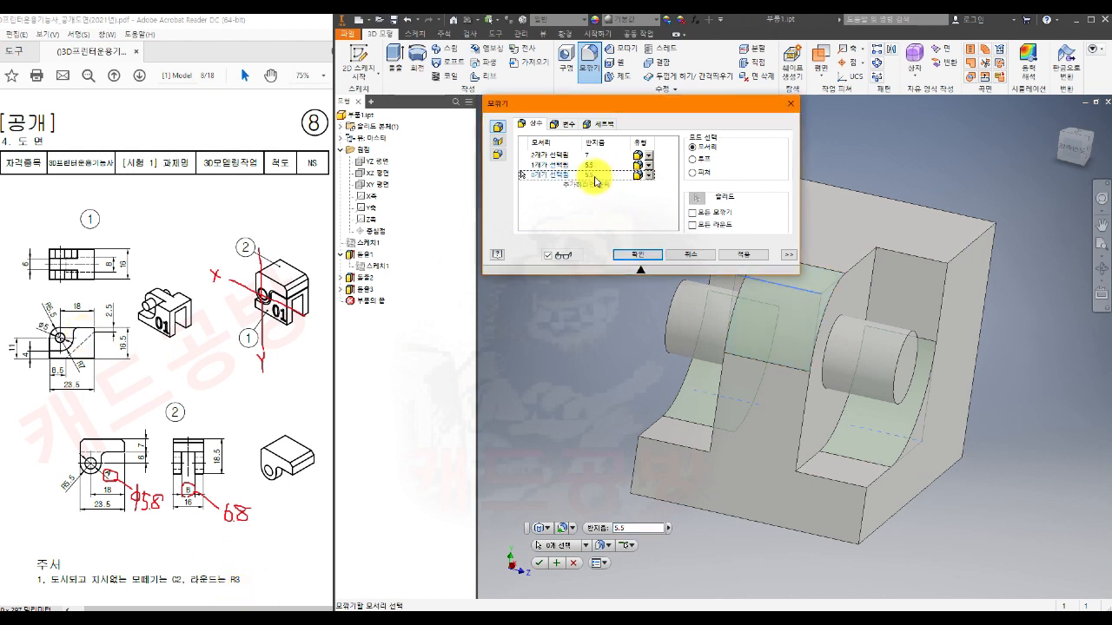
text(3)
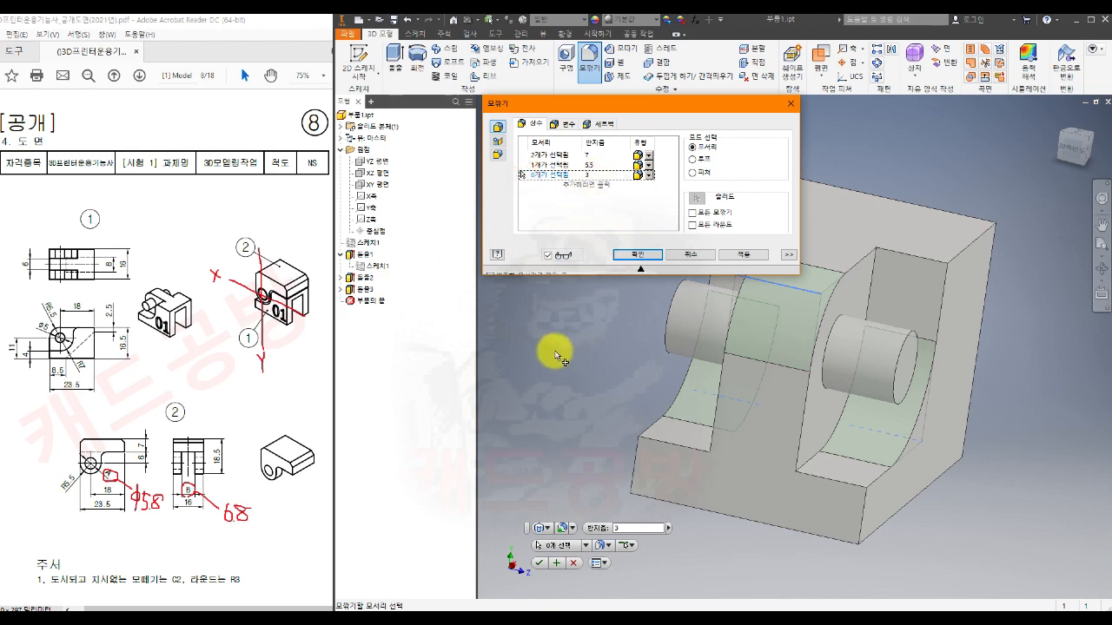
middle_drag(556, 353, 590, 397)
middle_drag(603, 360, 630, 345)
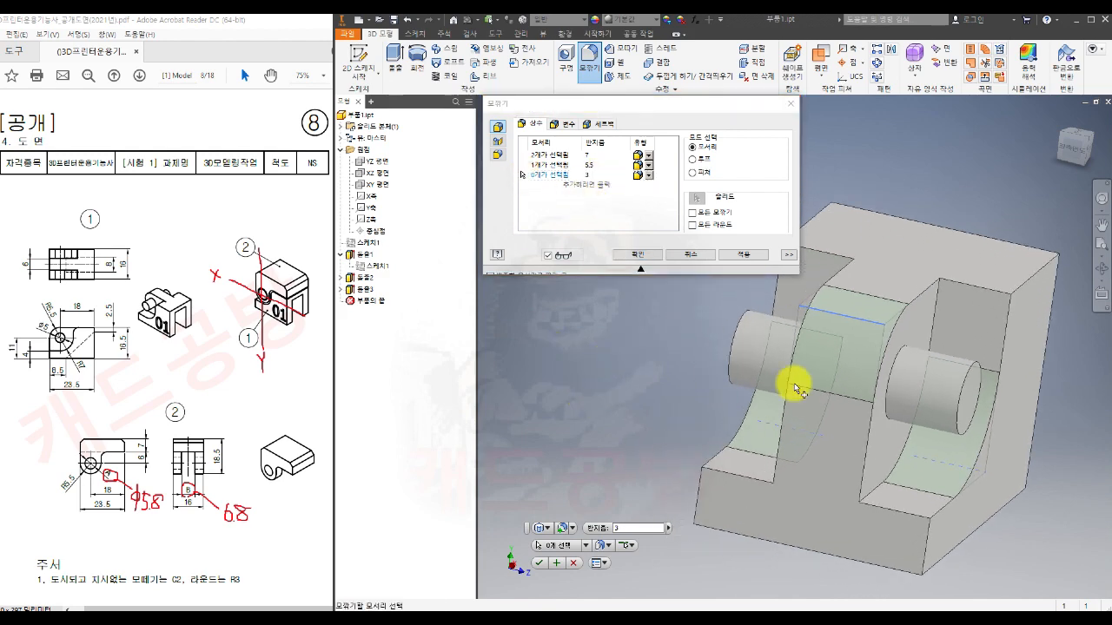
click(852, 250)
click(970, 291)
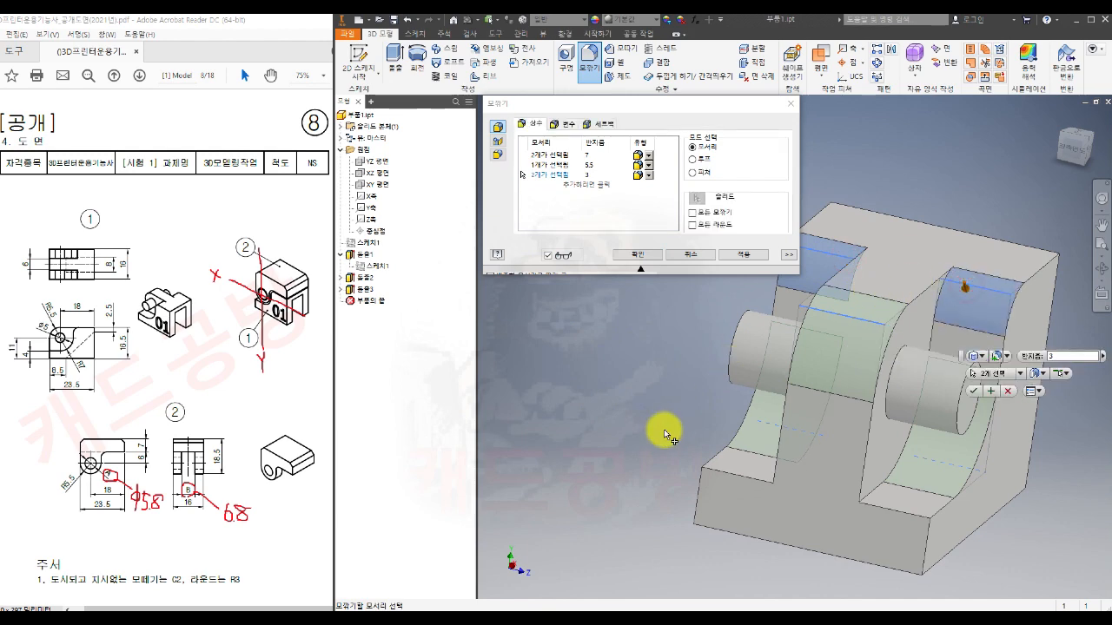
scroll(608, 430, up, 2)
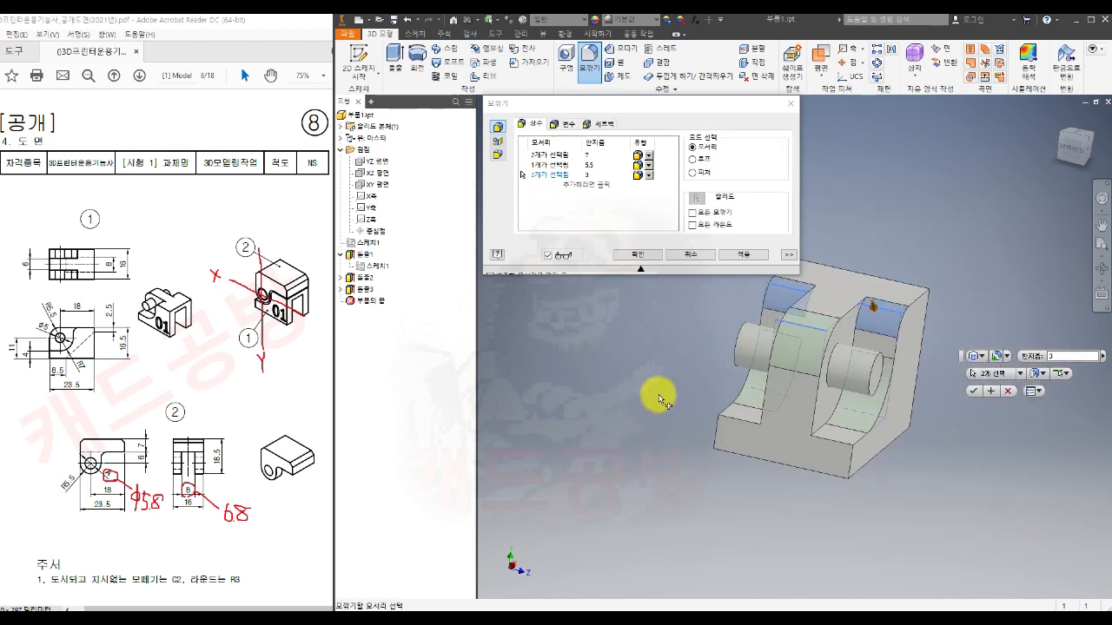
click(643, 256)
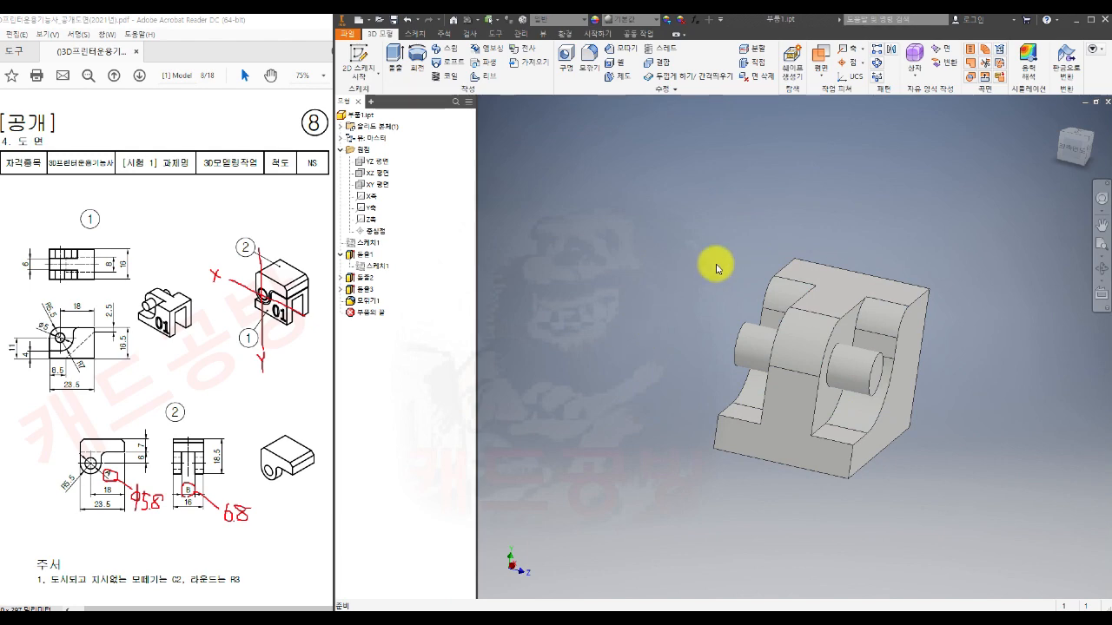
Create a work plane parallel to the side face with the curved outline, offset outward from it.
mouse_move(969, 417)
shift+middle_down()
mouse_move(866, 455)
mouse_move(687, 425)
mouse_move(711, 406)
mouse_move(826, 460)
mouse_move(794, 437)
mouse_move(732, 437)
shift+middle_up()
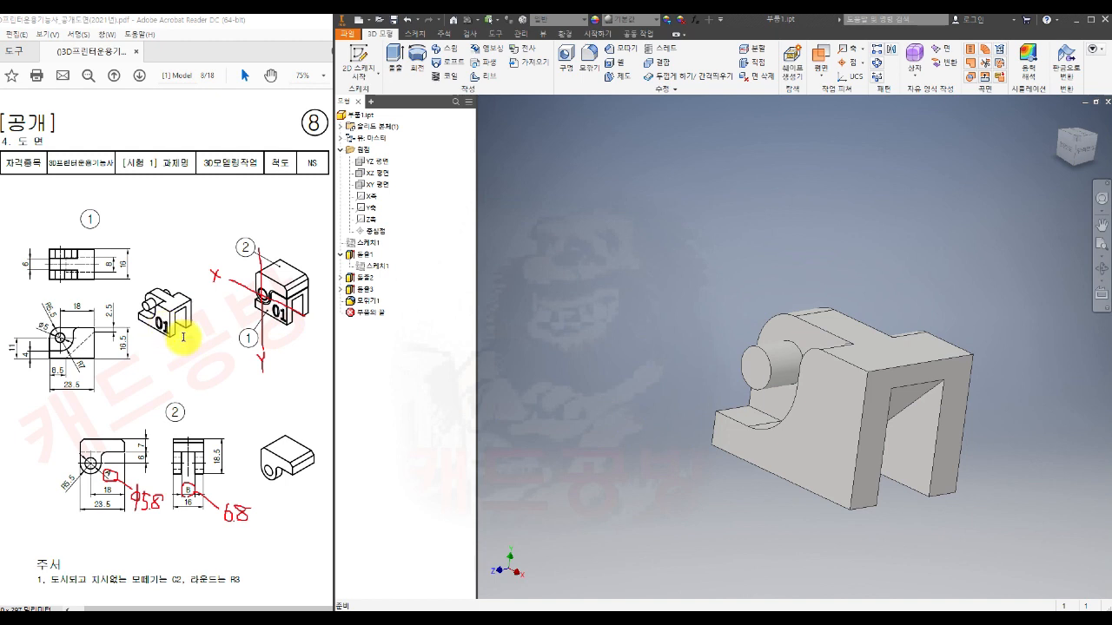
shift+middle_drag(810, 515, 818, 427)
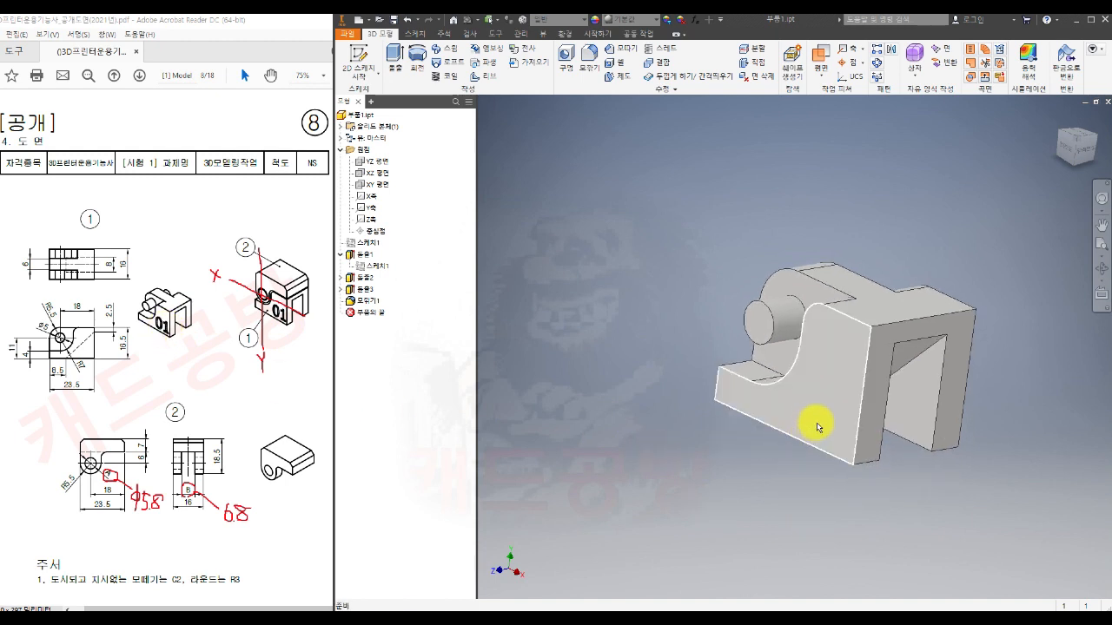
click(820, 61)
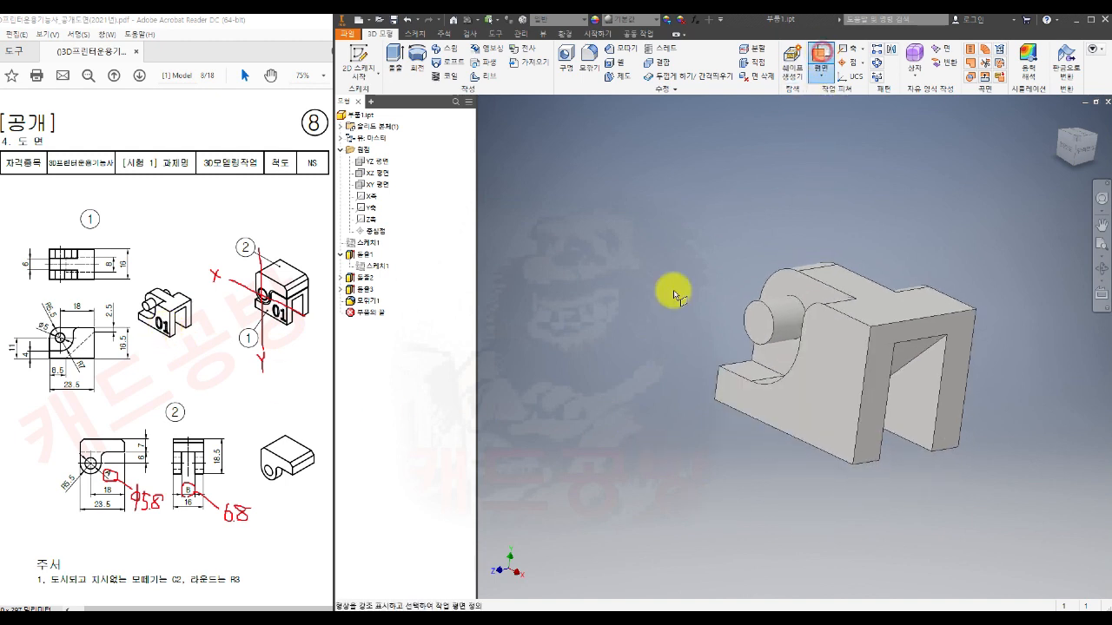
click(804, 419)
click(633, 417)
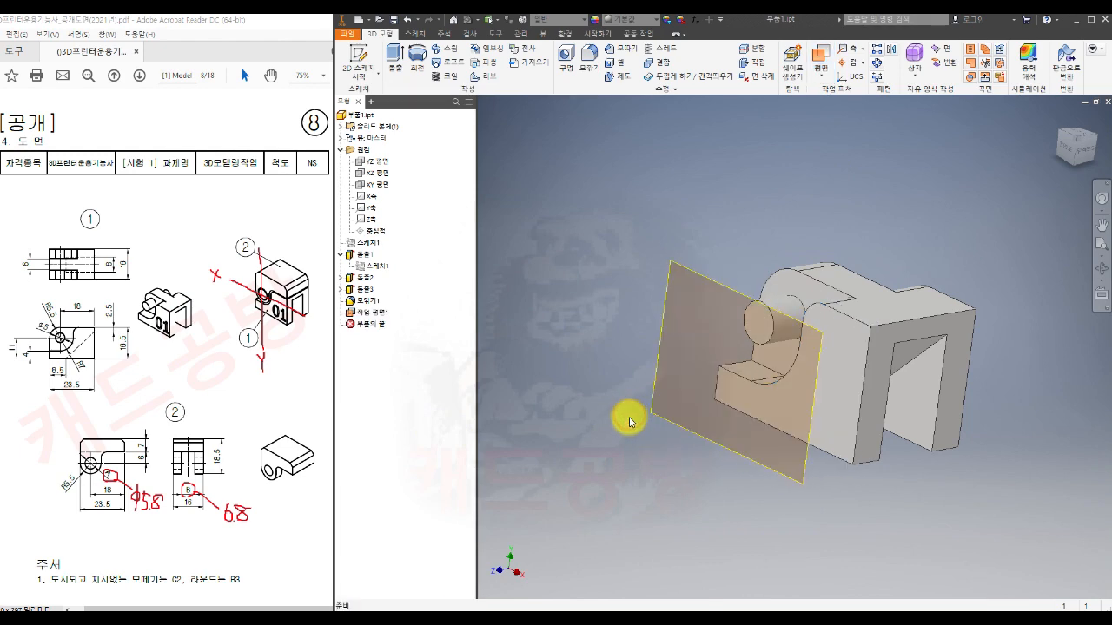
Start a sketch on the offset work plane and enter the text "01" beside the curved step of the side face.
click(718, 444)
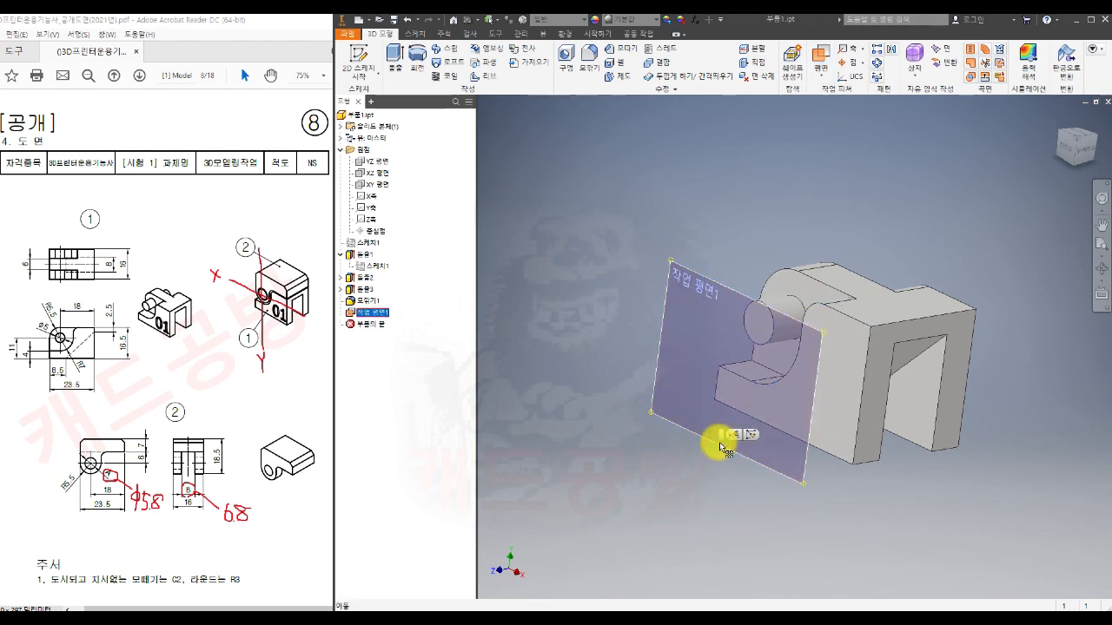
key(s)
click(515, 67)
click(901, 404)
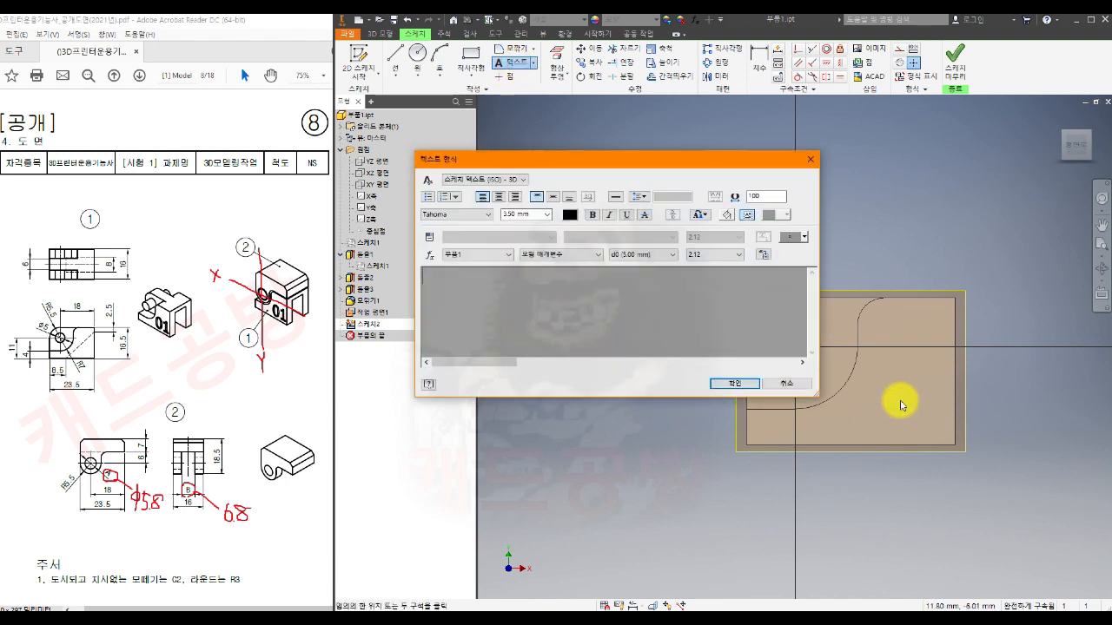
click(519, 293)
text(01)
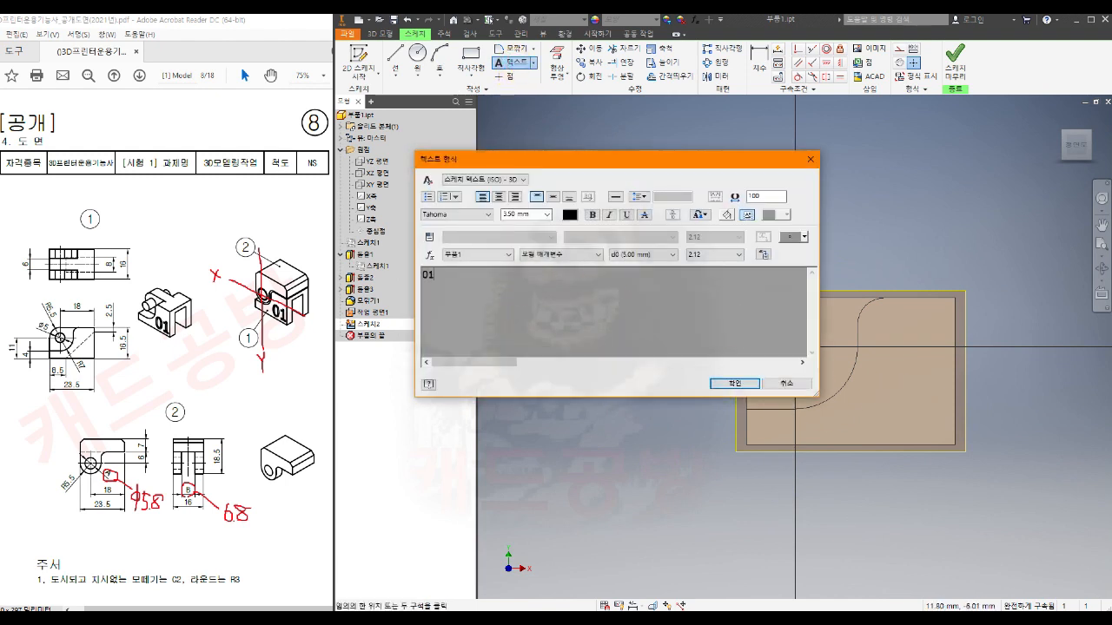
Set the "01" text height to 7 mm and position it inside the lower-right corner of the side face, finishing the sketch.
drag(461, 278, 409, 276)
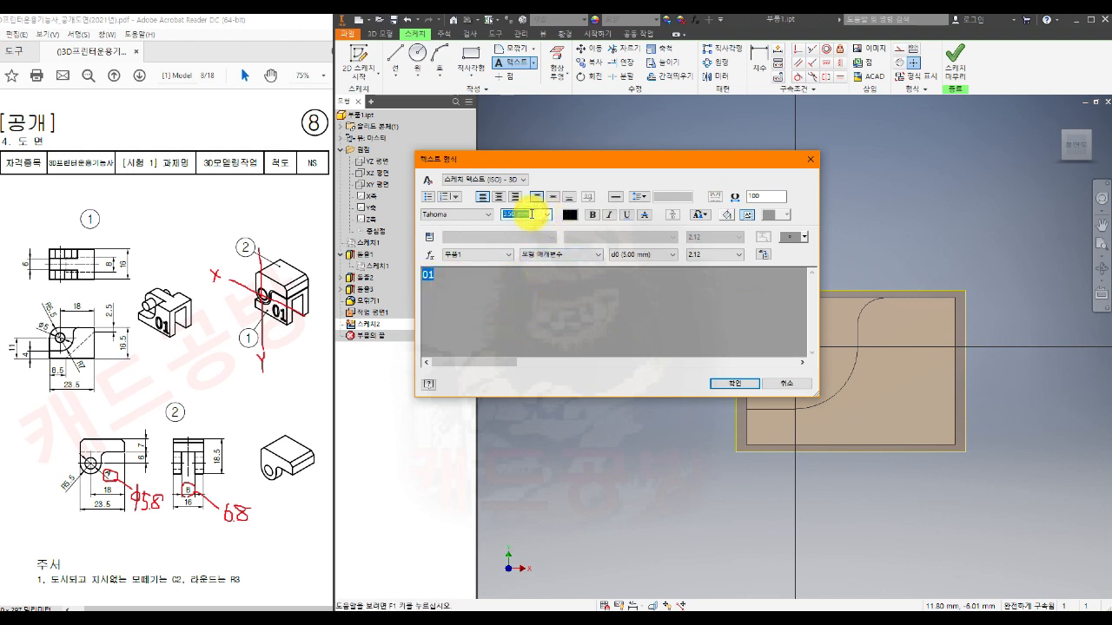
text(7)
click(574, 304)
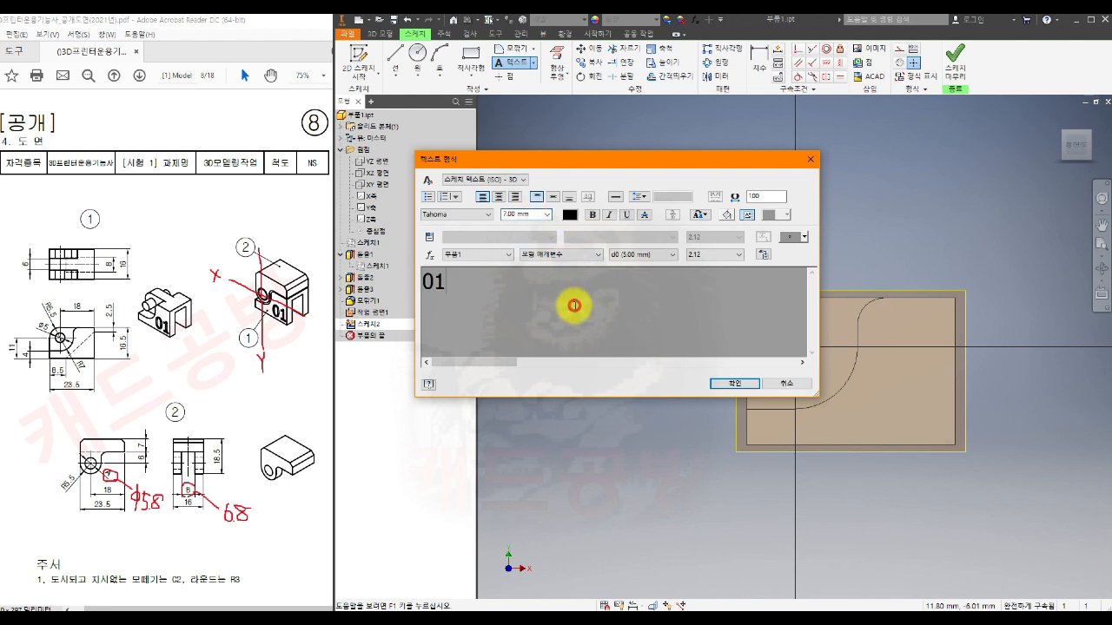
click(717, 384)
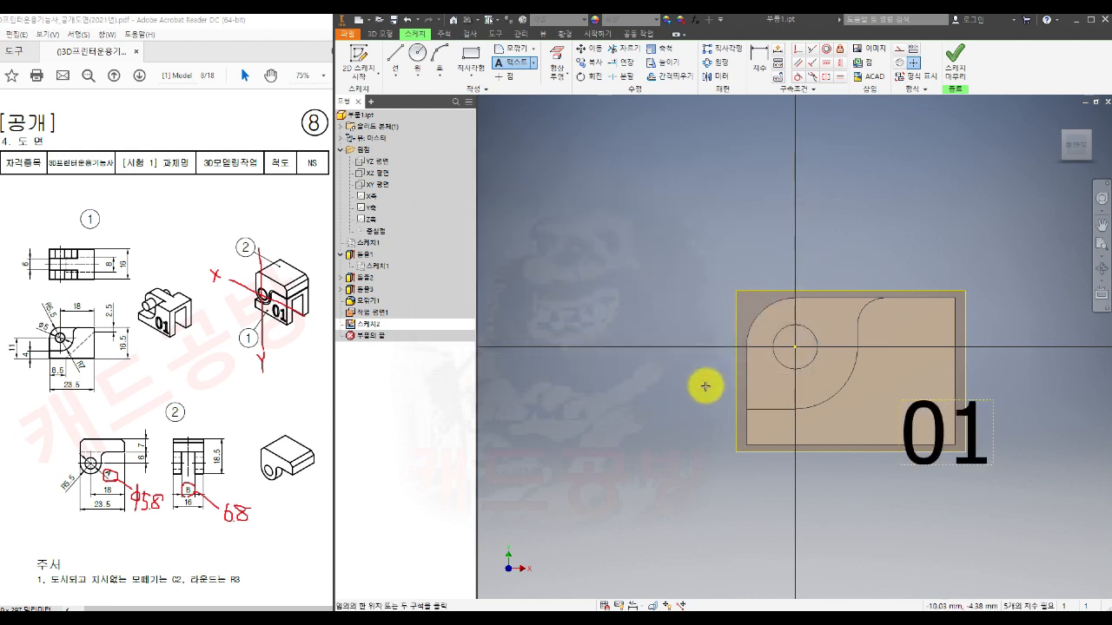
drag(936, 442, 904, 412)
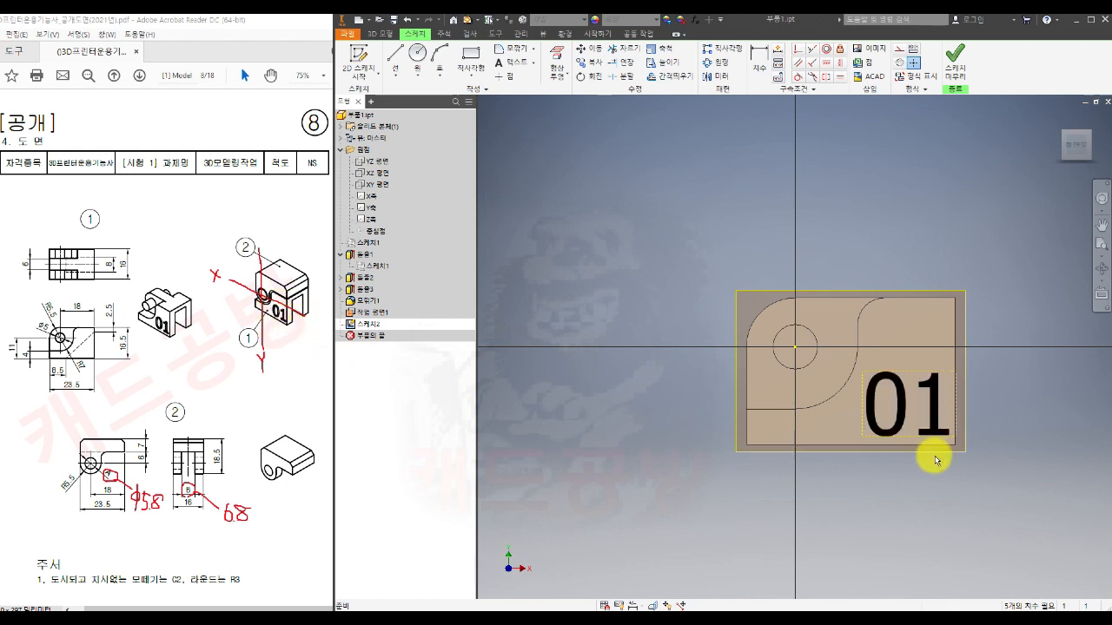
click(955, 65)
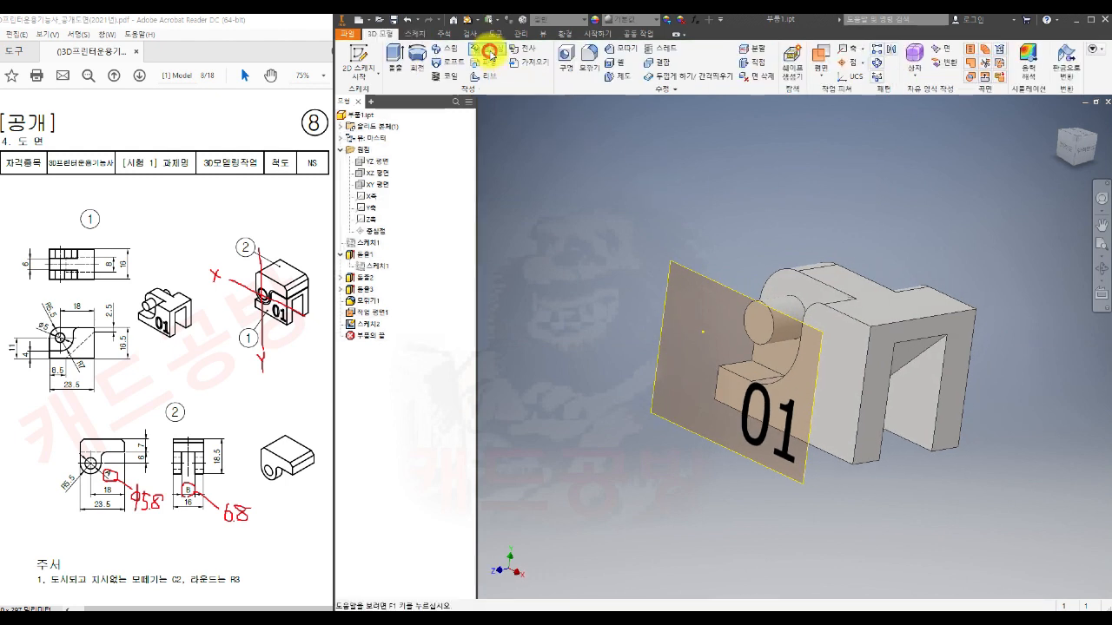
Engrave the "01" text 1 mm deep into the side face with Emboss, directed toward the body, and hide the work plane.
click(489, 52)
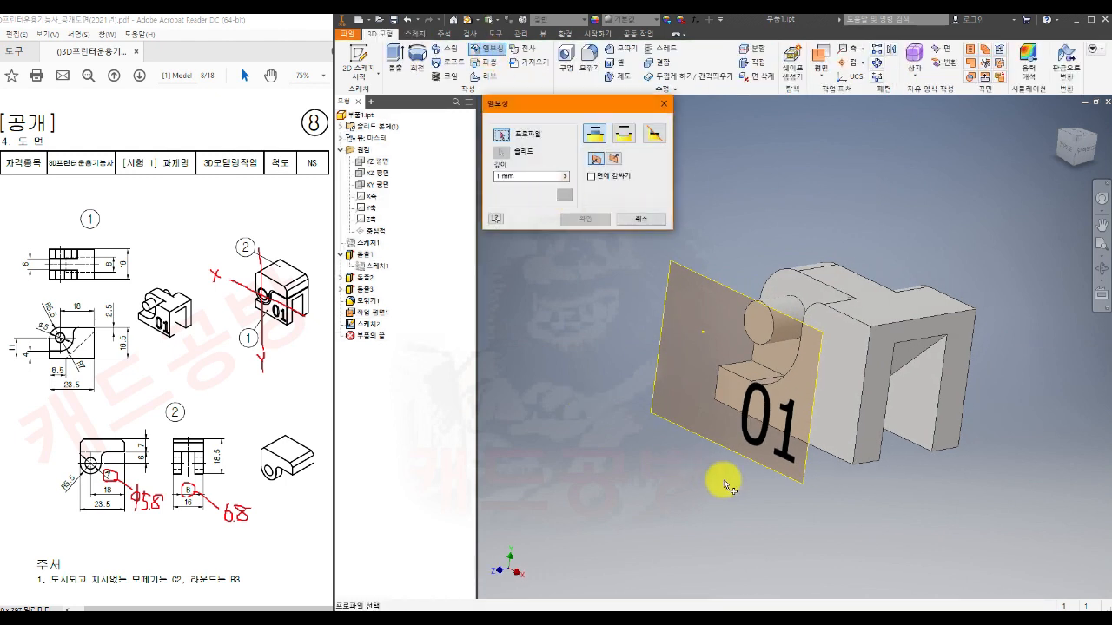
click(752, 439)
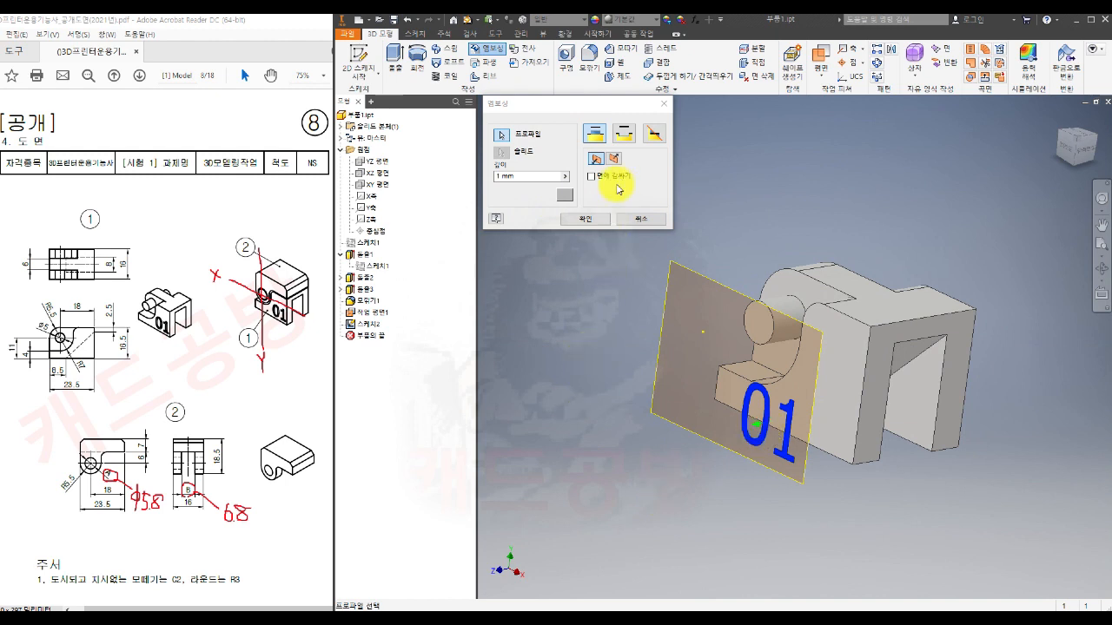
click(616, 157)
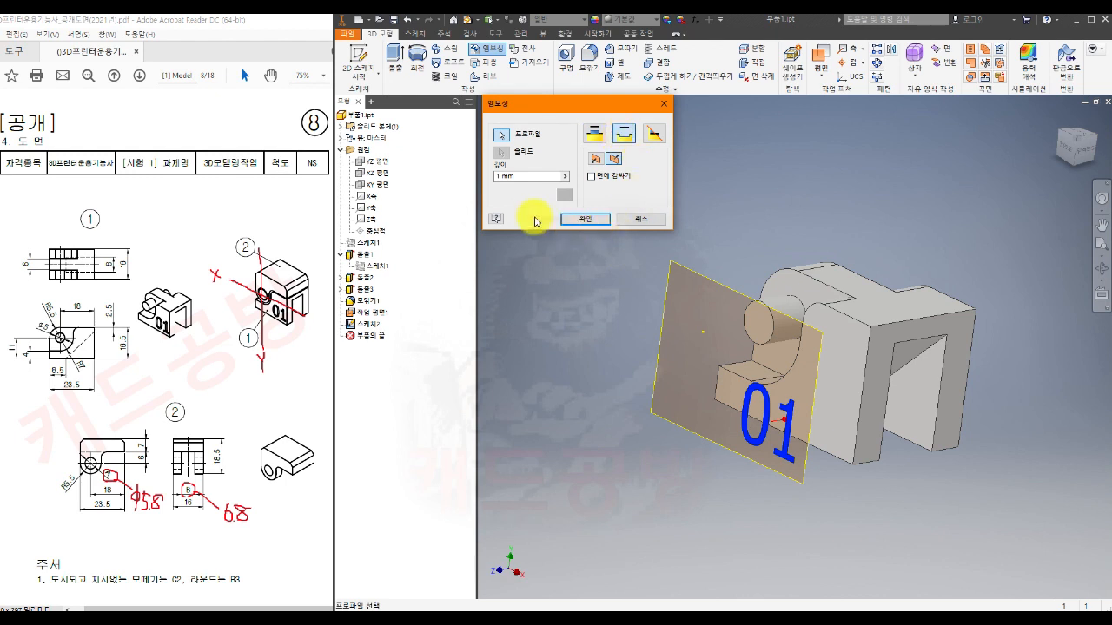
click(582, 220)
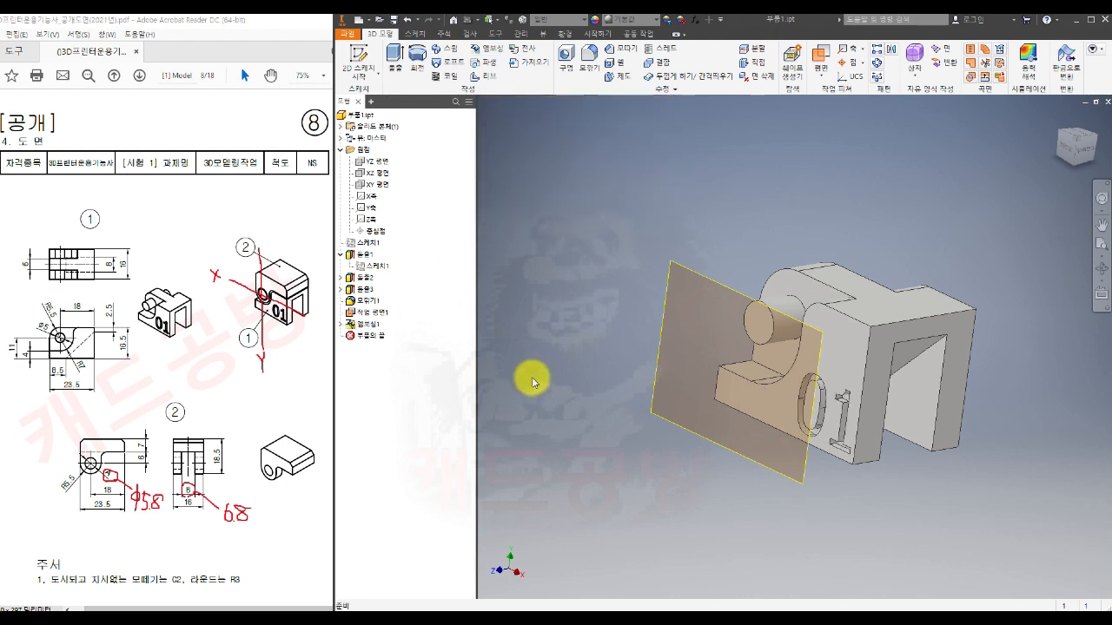
right_click(374, 313)
click(387, 424)
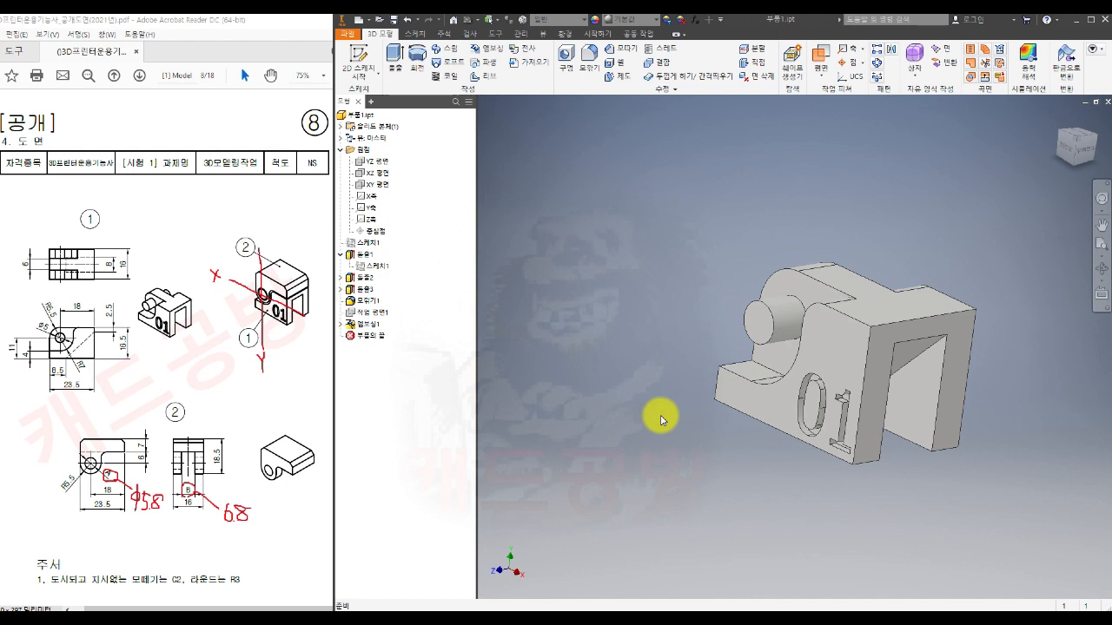
Close the finished first part document, 부품1.ipt, with the model in its home view.
click(1066, 150)
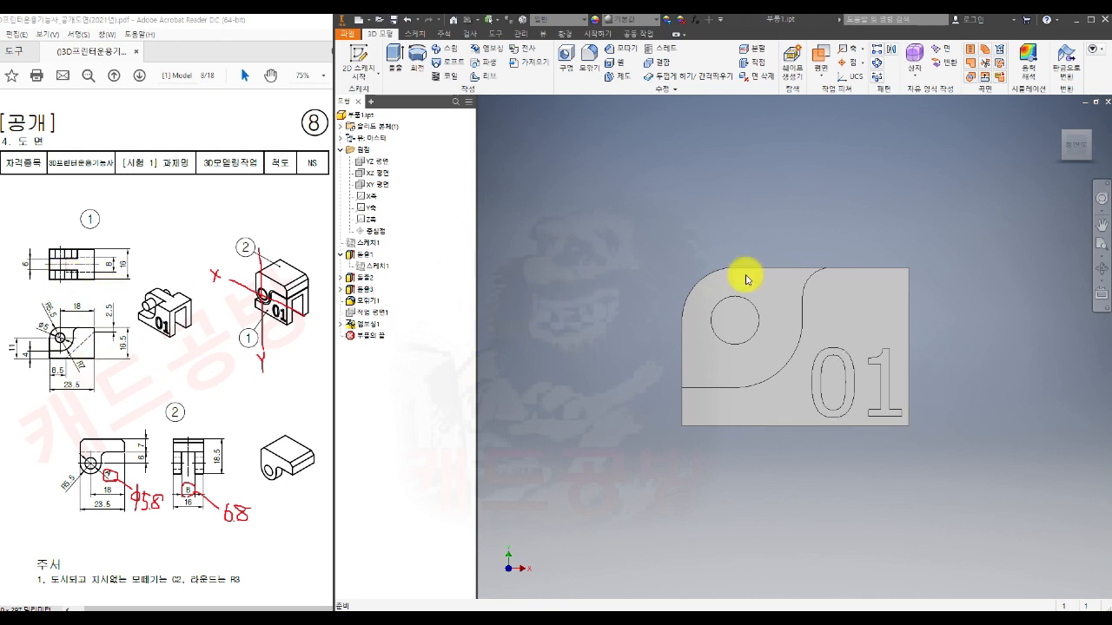
click(1077, 126)
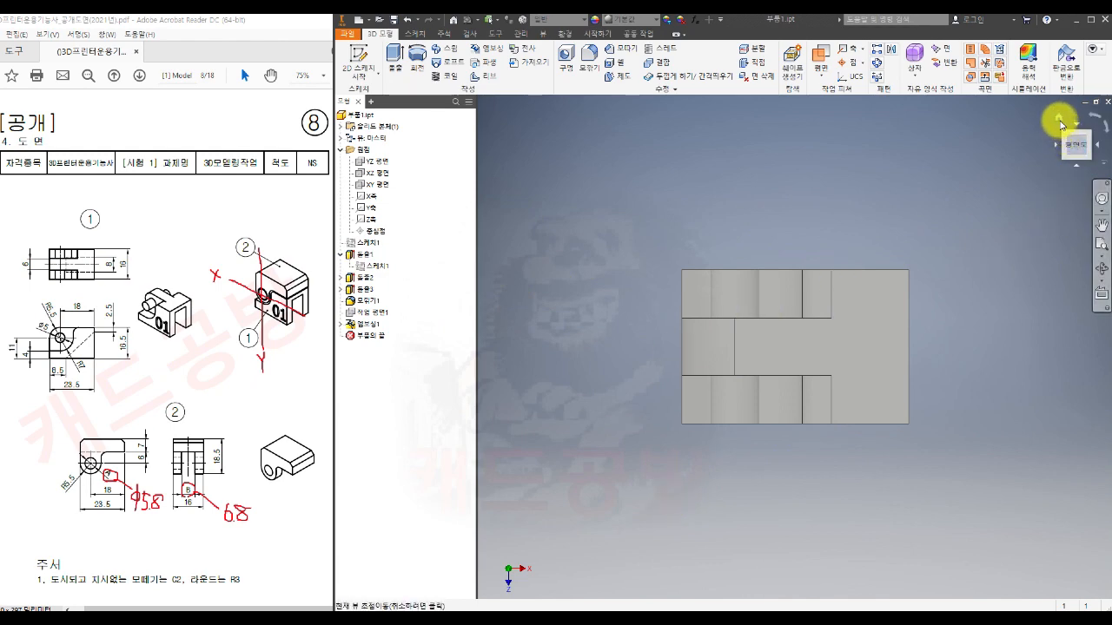
click(1058, 117)
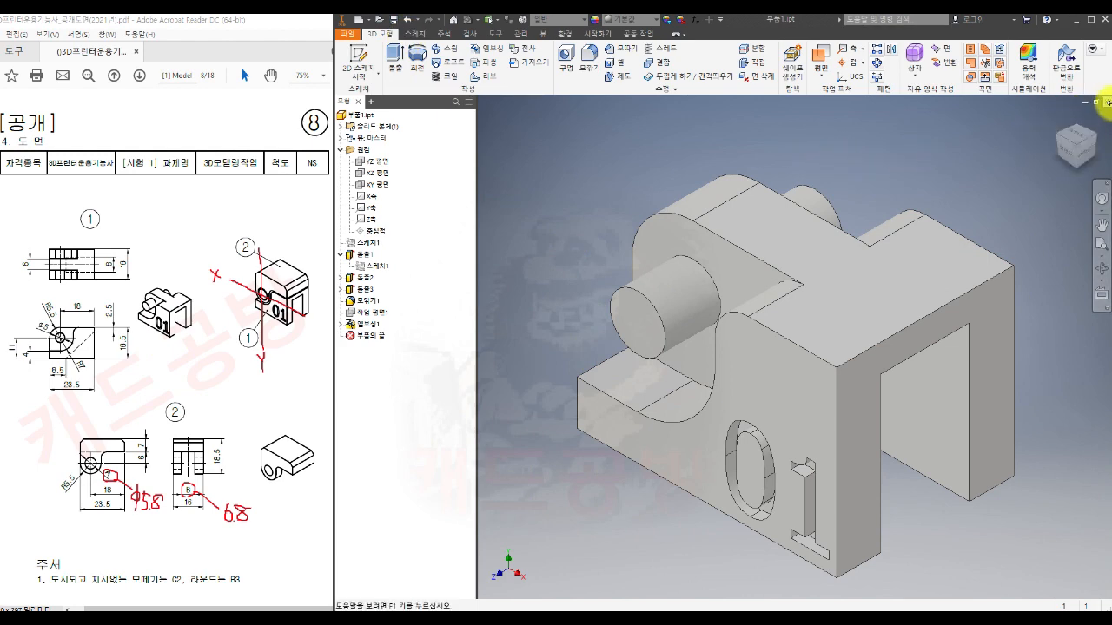
click(1107, 103)
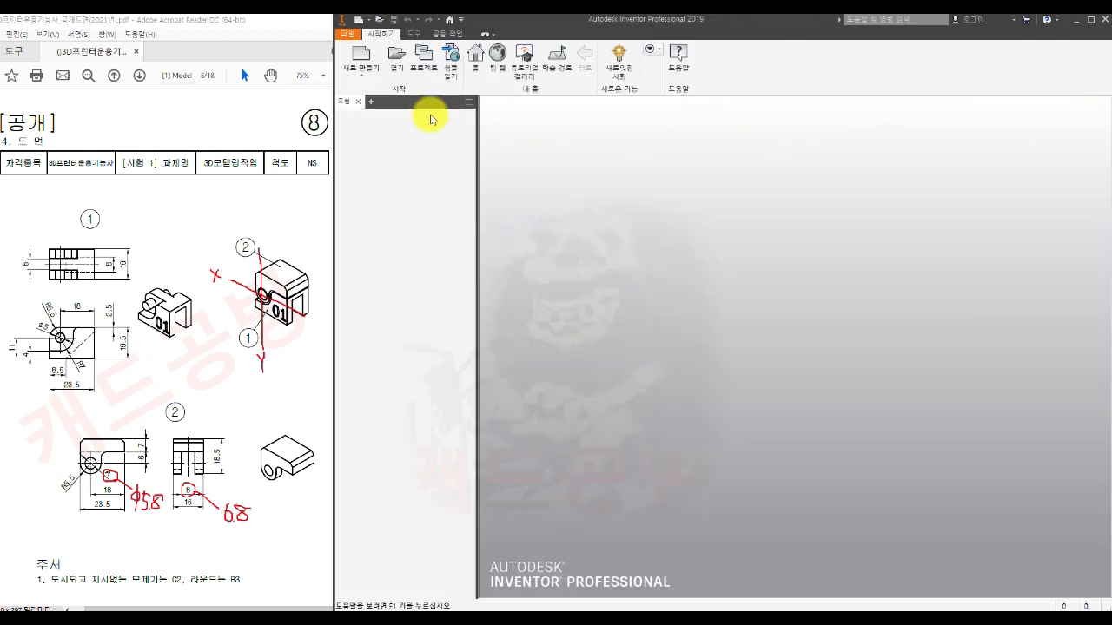
Create a new part from the SM templates.ipt template and save it as 부품2.ipt in folder 08.
click(361, 59)
click(686, 240)
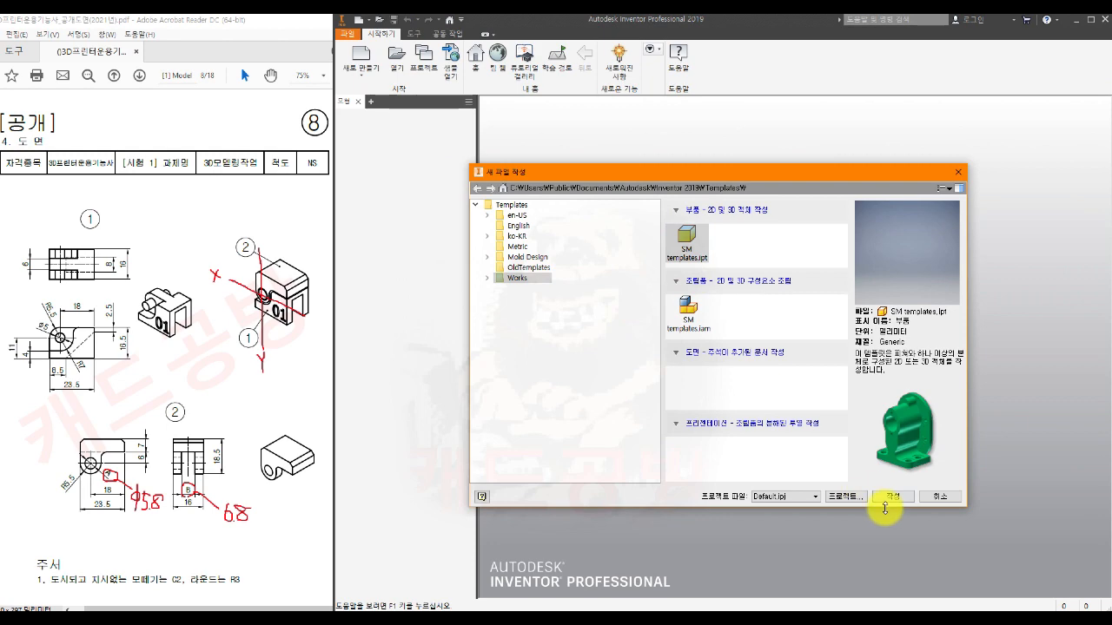
click(890, 499)
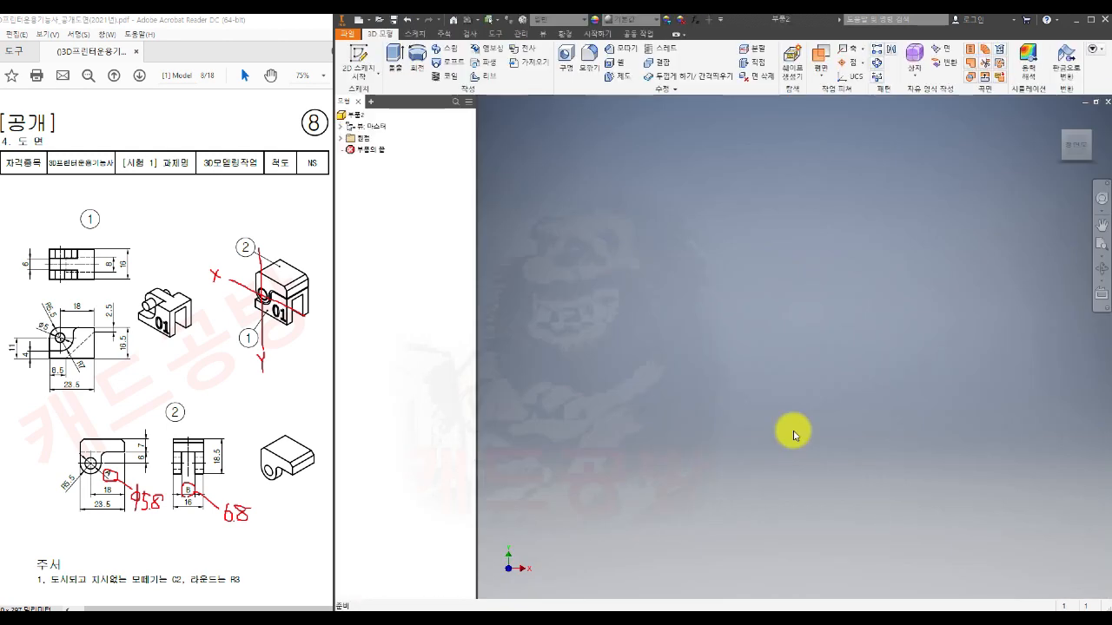
click(348, 33)
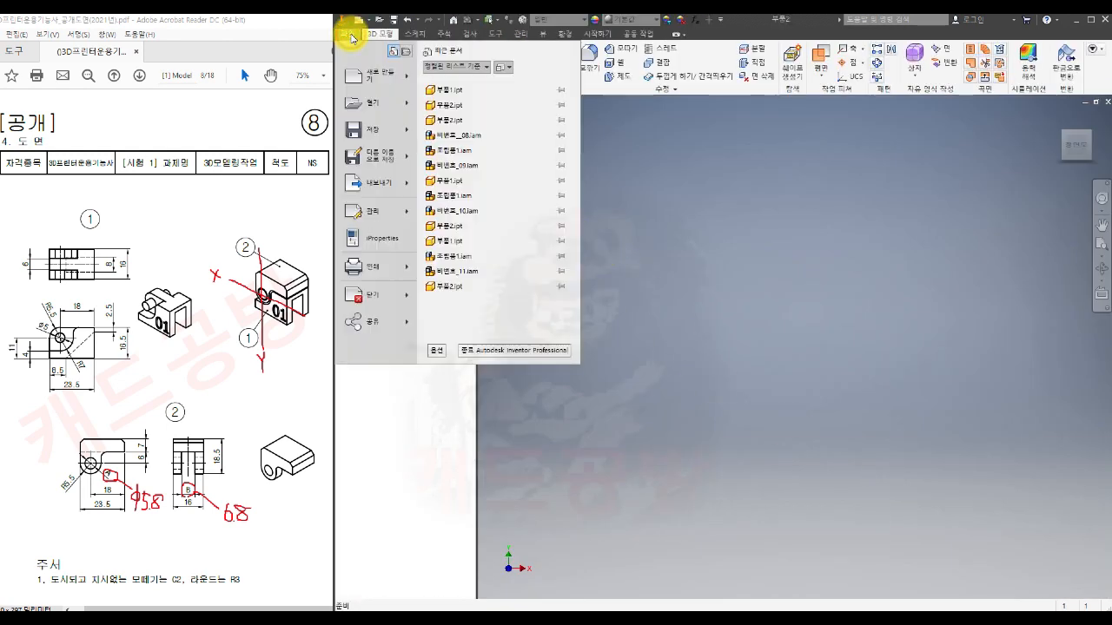
mouse_move(369, 159)
click(467, 114)
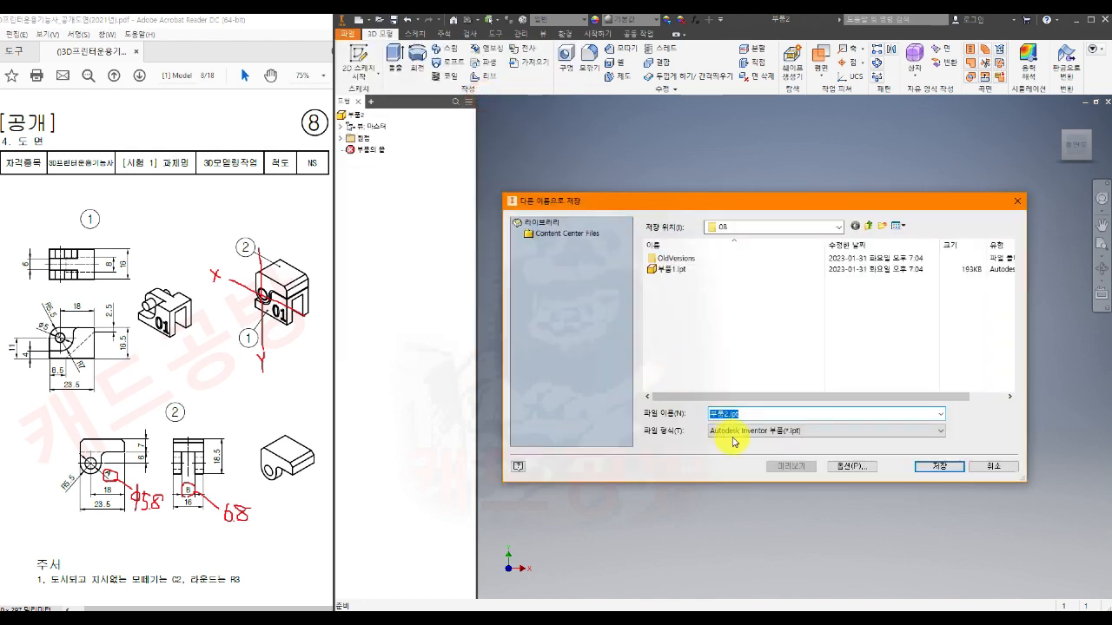
click(932, 466)
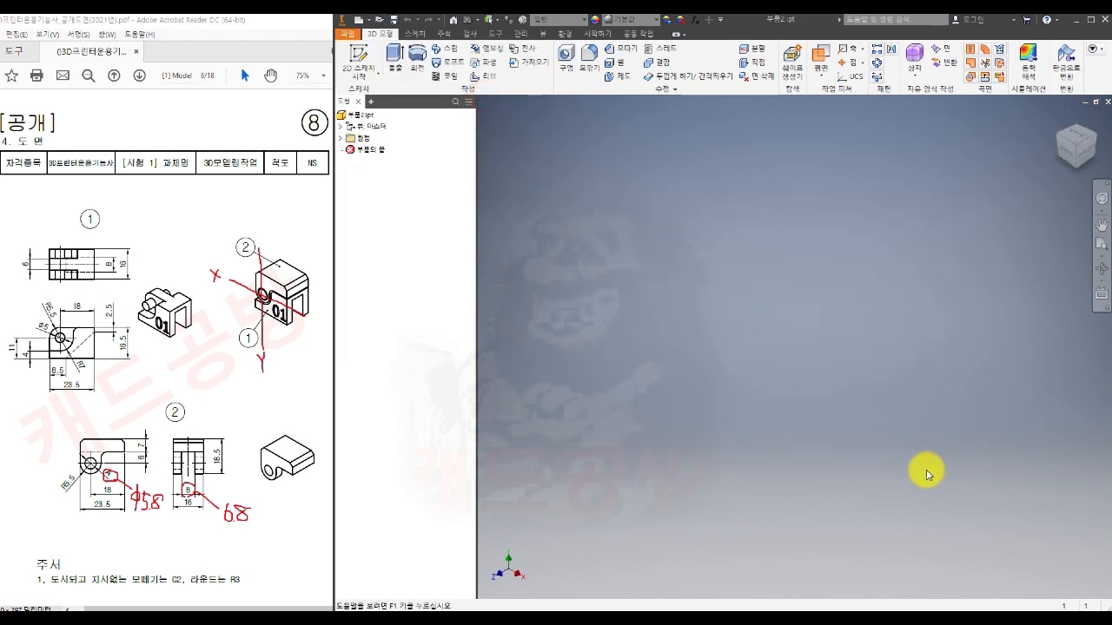
Start a sketch on the XY plane and draw a 5.8 mm diameter circle centred on the origin.
click(343, 138)
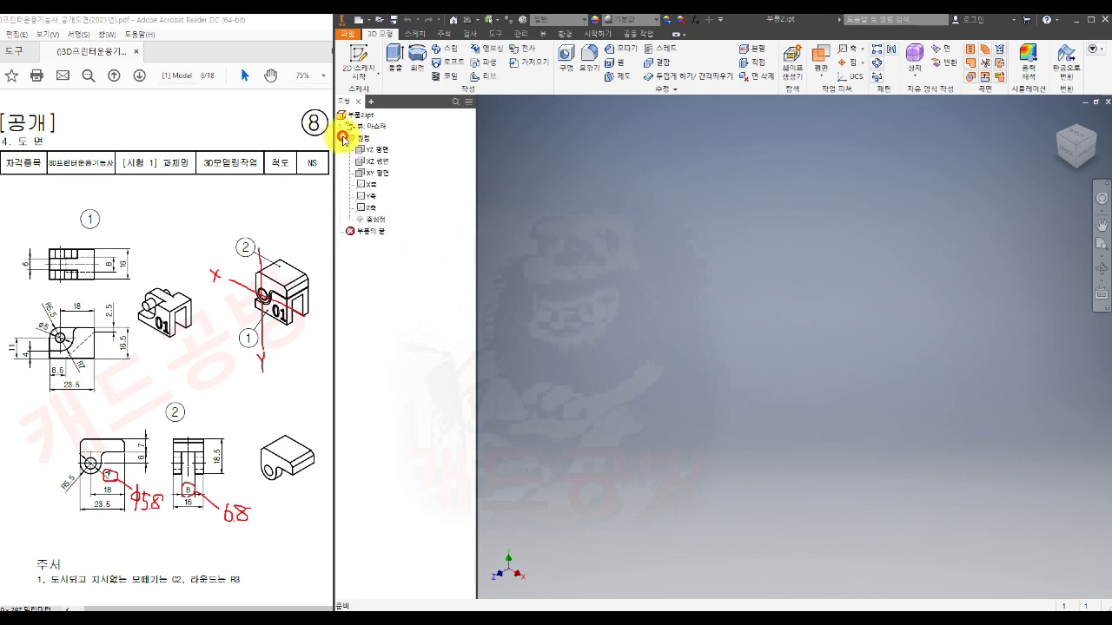
click(379, 174)
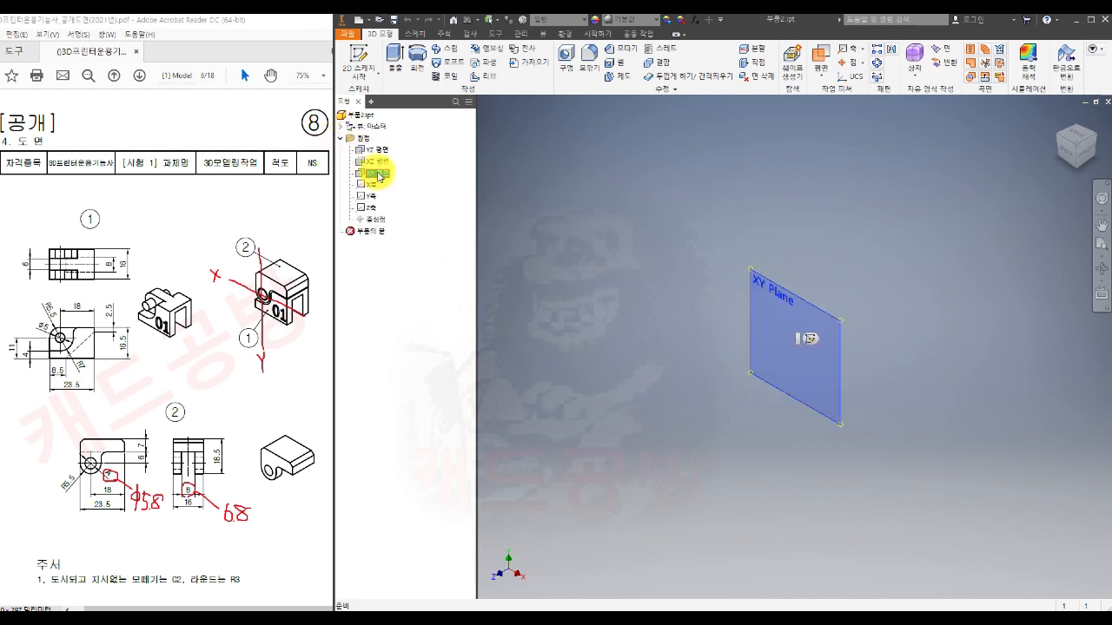
click(356, 57)
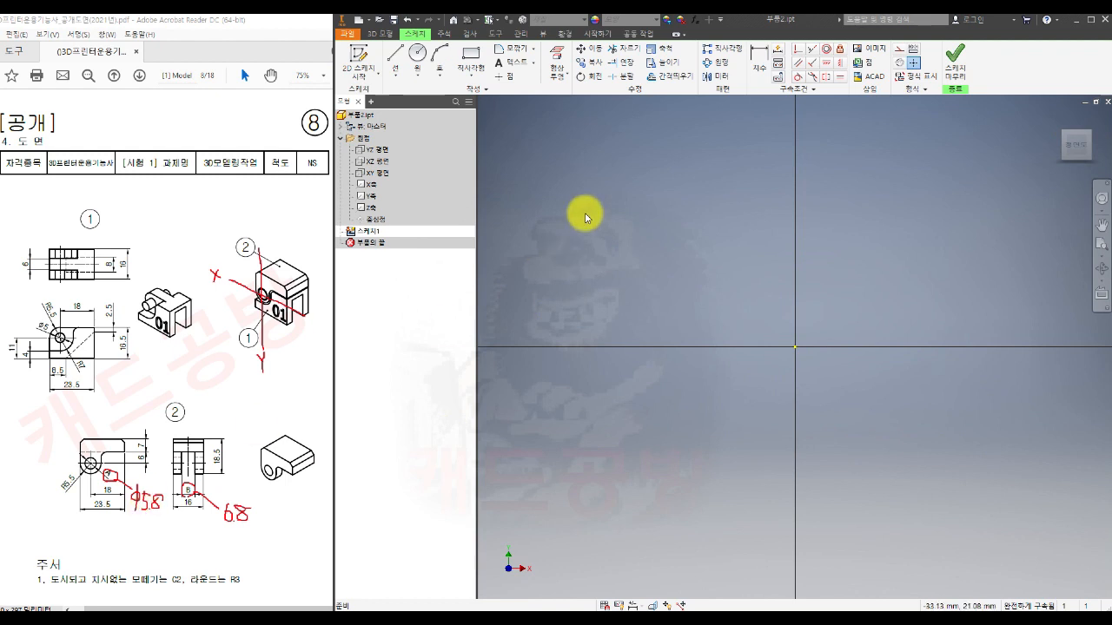
click(419, 61)
click(795, 348)
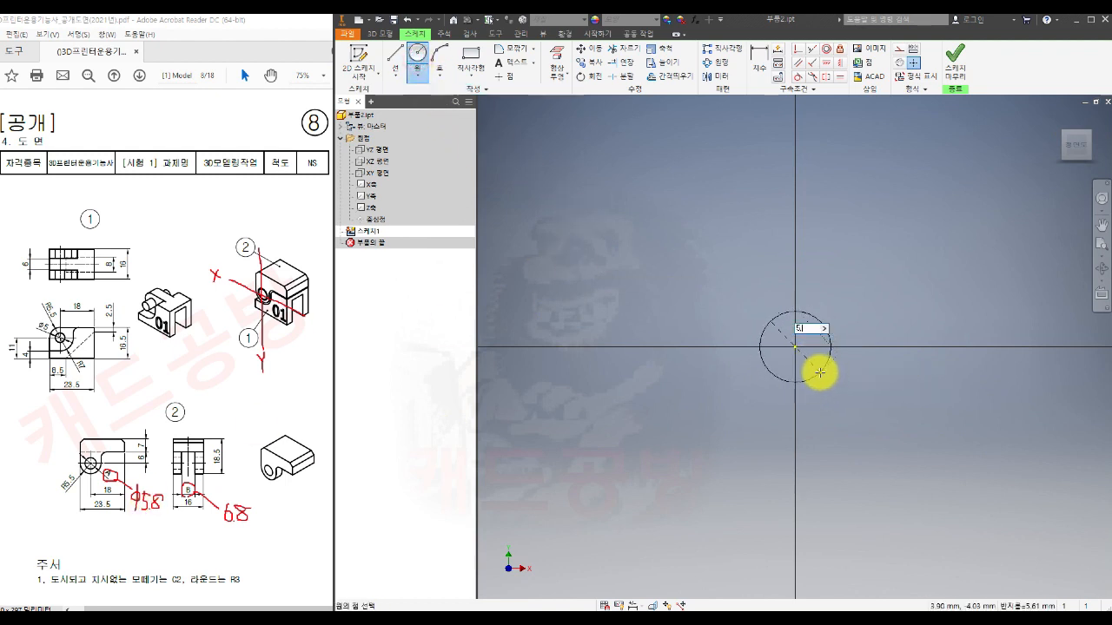
key(Return)
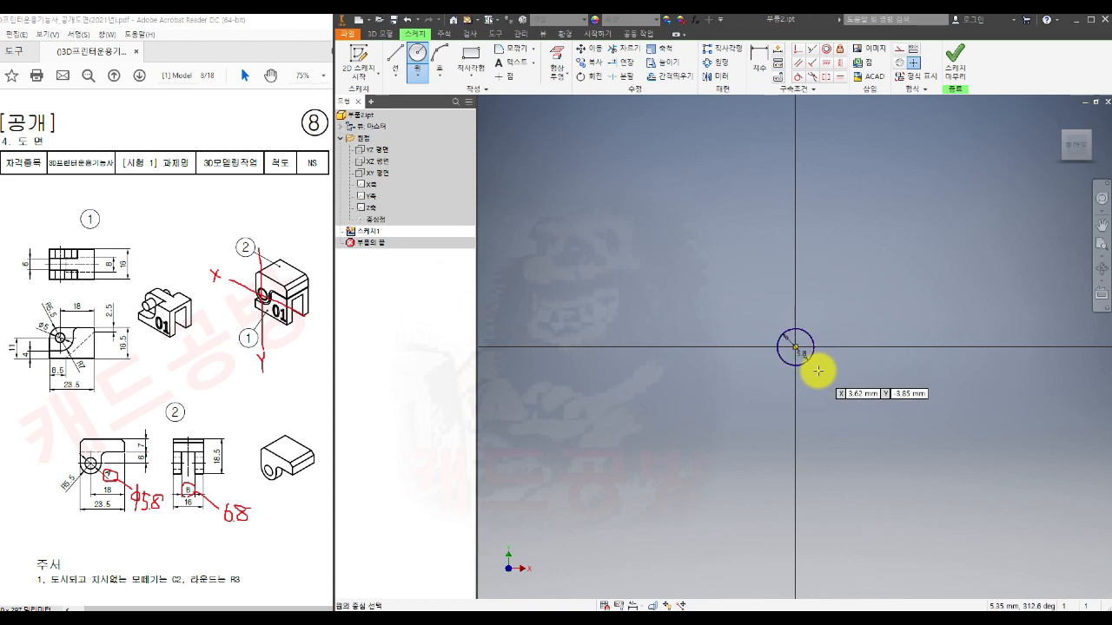
Draw a two-point rectangle 23.5 mm wide and 18.5 mm high around the circle.
click(471, 57)
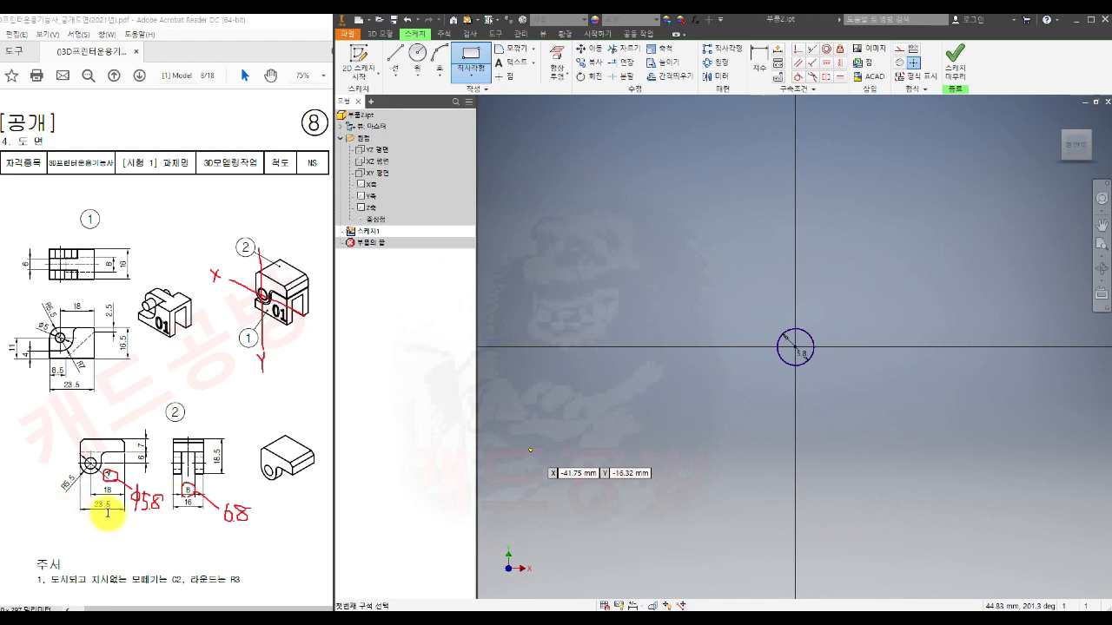
click(720, 402)
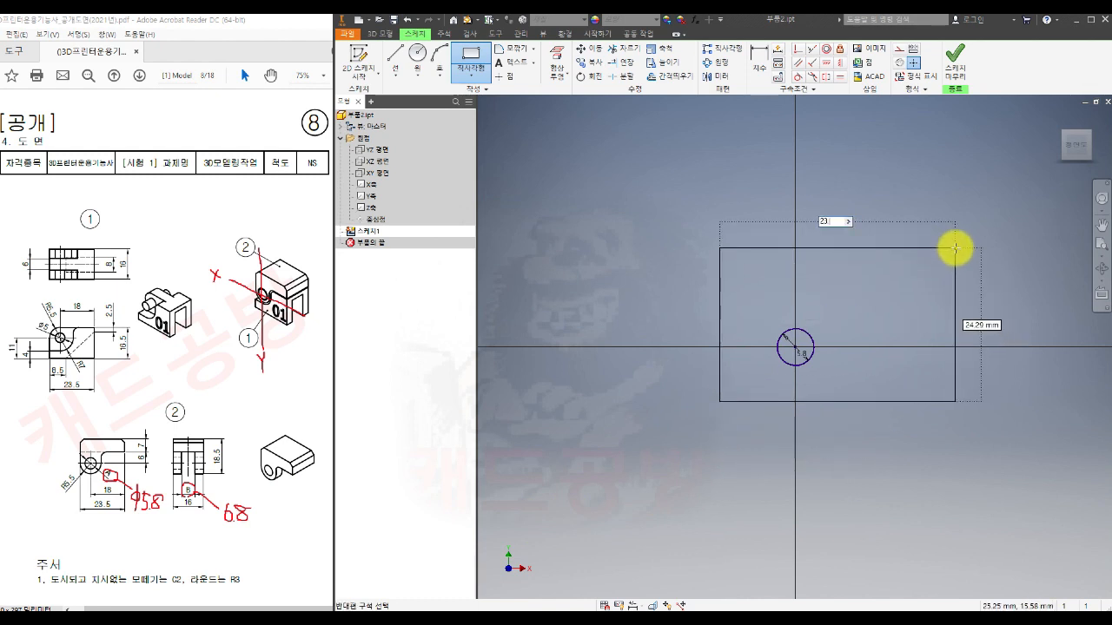
text(23.5)
key(Tab)
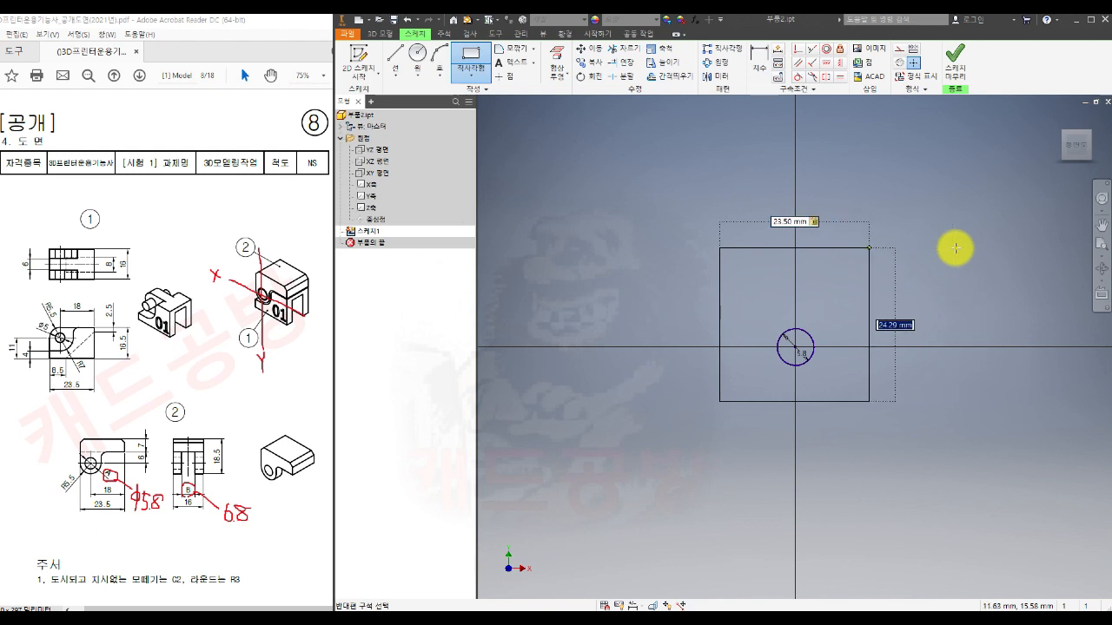
text(16.5)
key(Return)
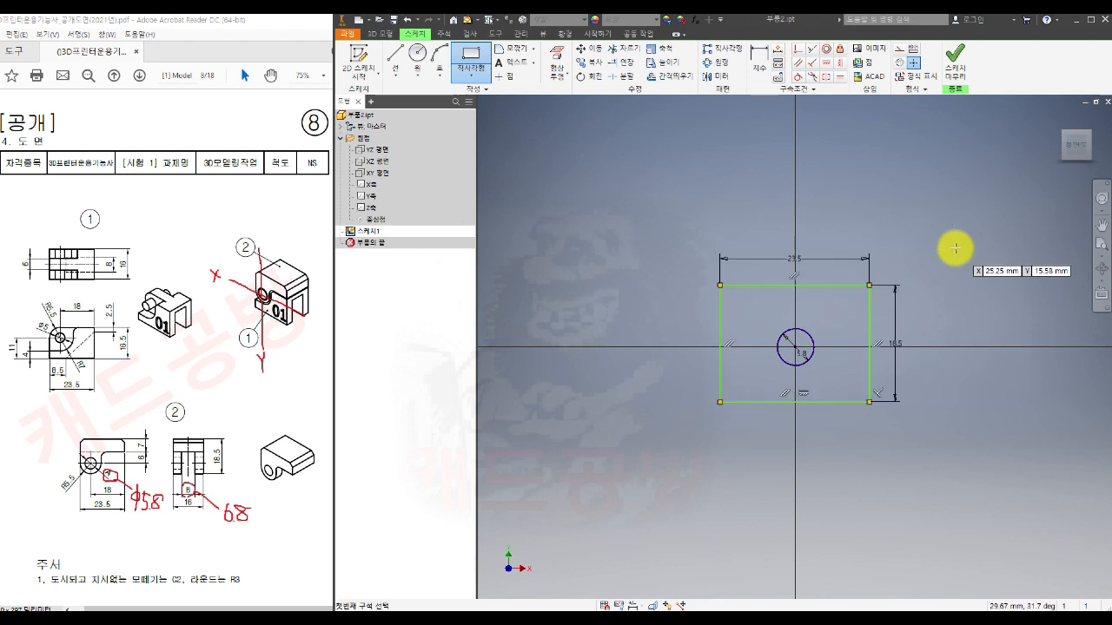
Dimension the horizontal distance from the circle's centre to the rectangle's right edge as 18 mm.
click(758, 60)
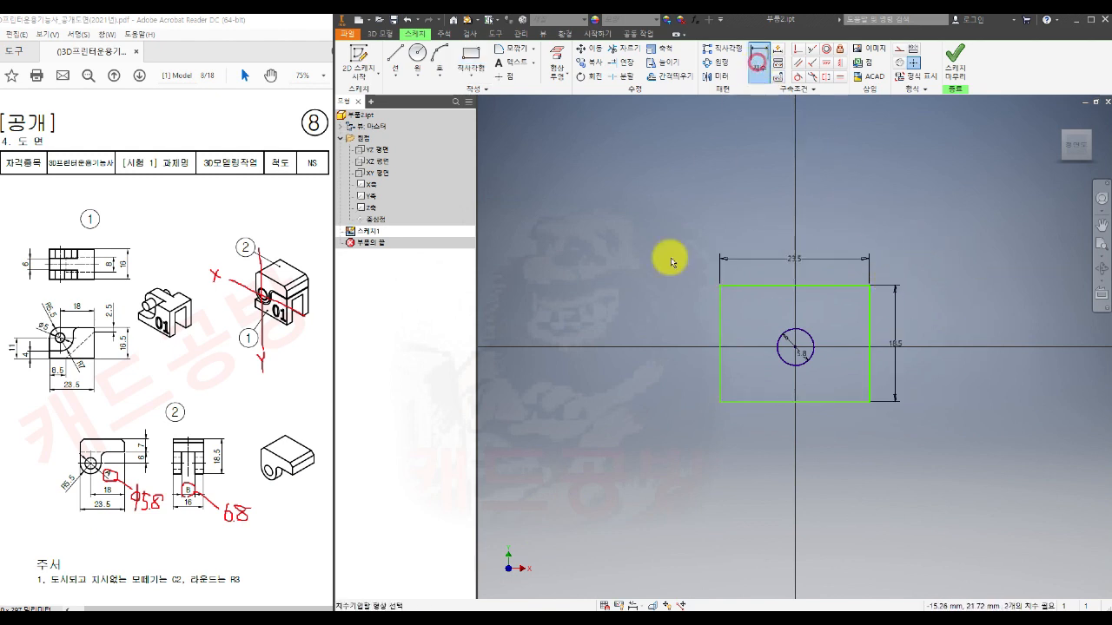
click(795, 348)
click(868, 357)
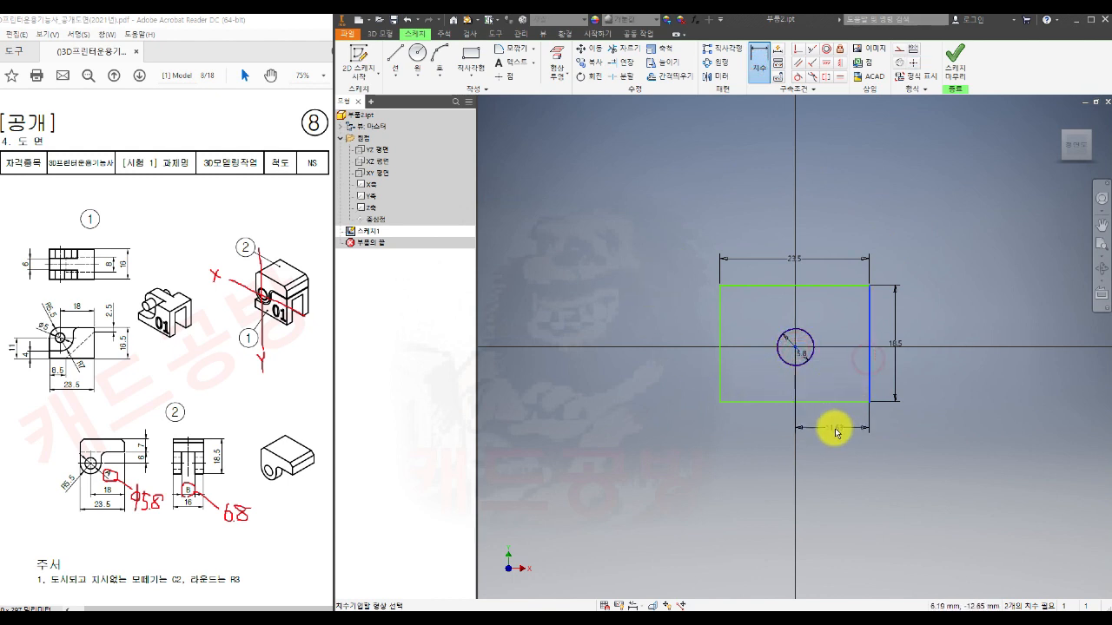
click(834, 428)
text(1)
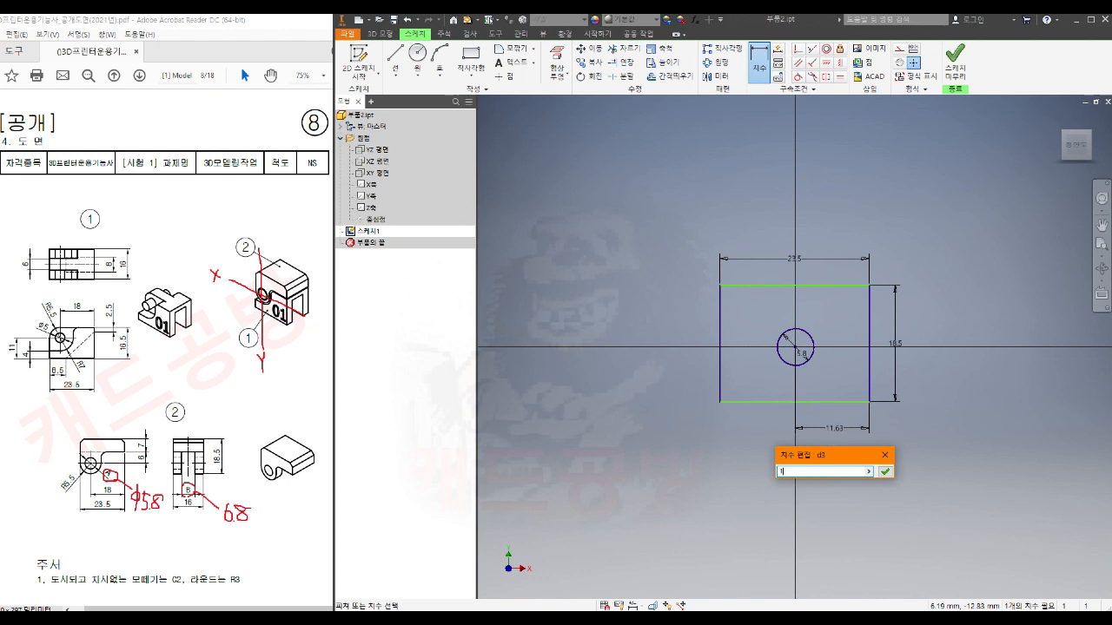
text(8)
key(Return)
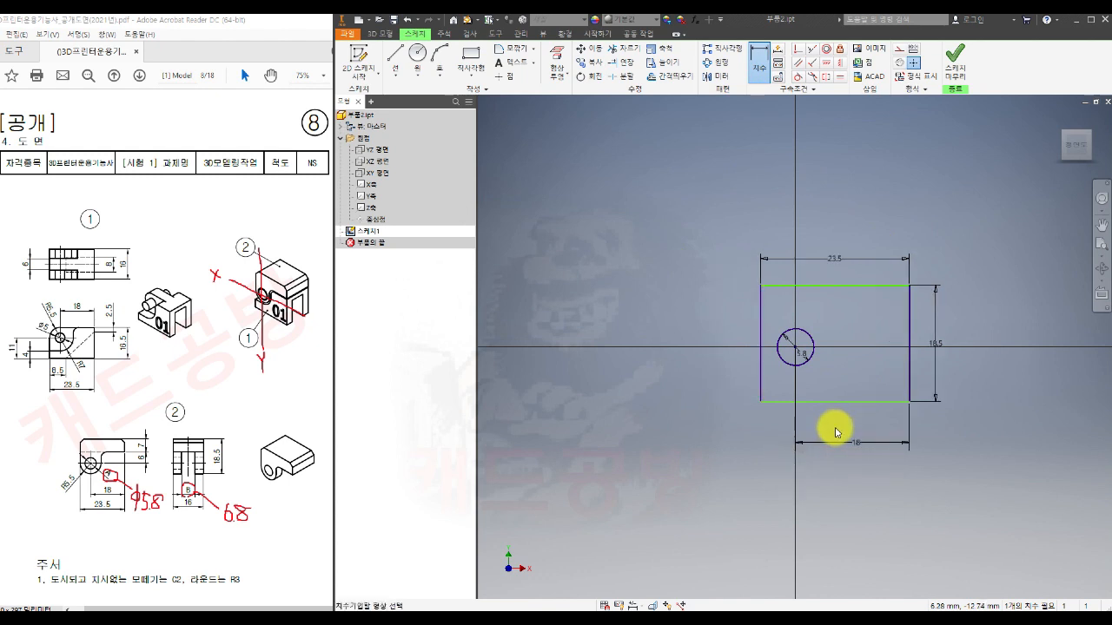
Dimension the vertical distance from the circle's centre to the rectangle's top edge as 13 mm.
click(796, 349)
click(794, 286)
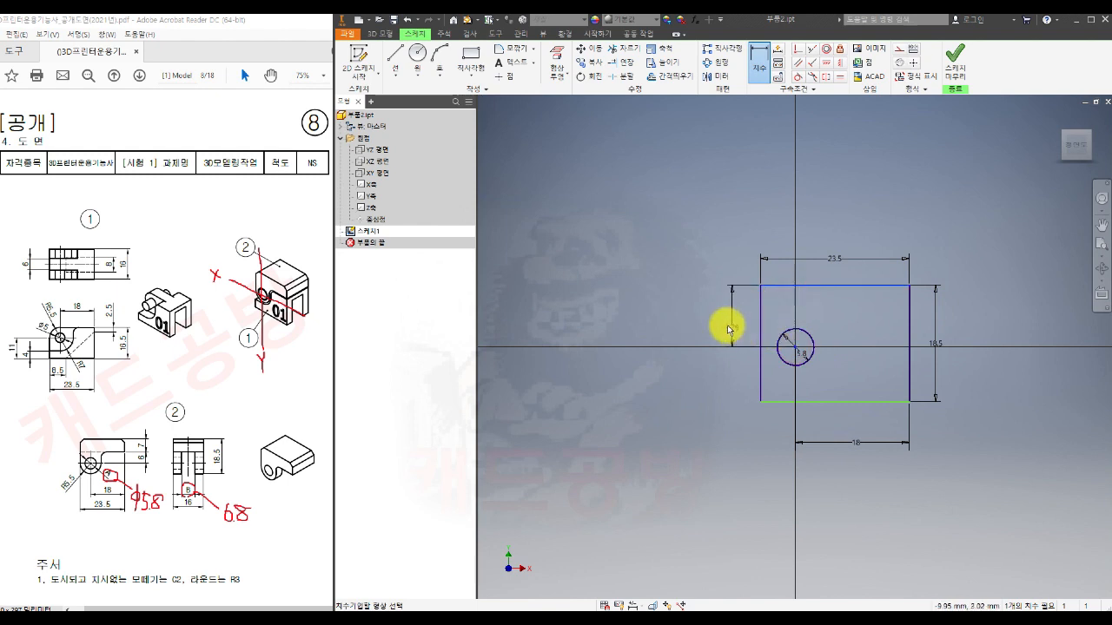
click(700, 325)
text(13)
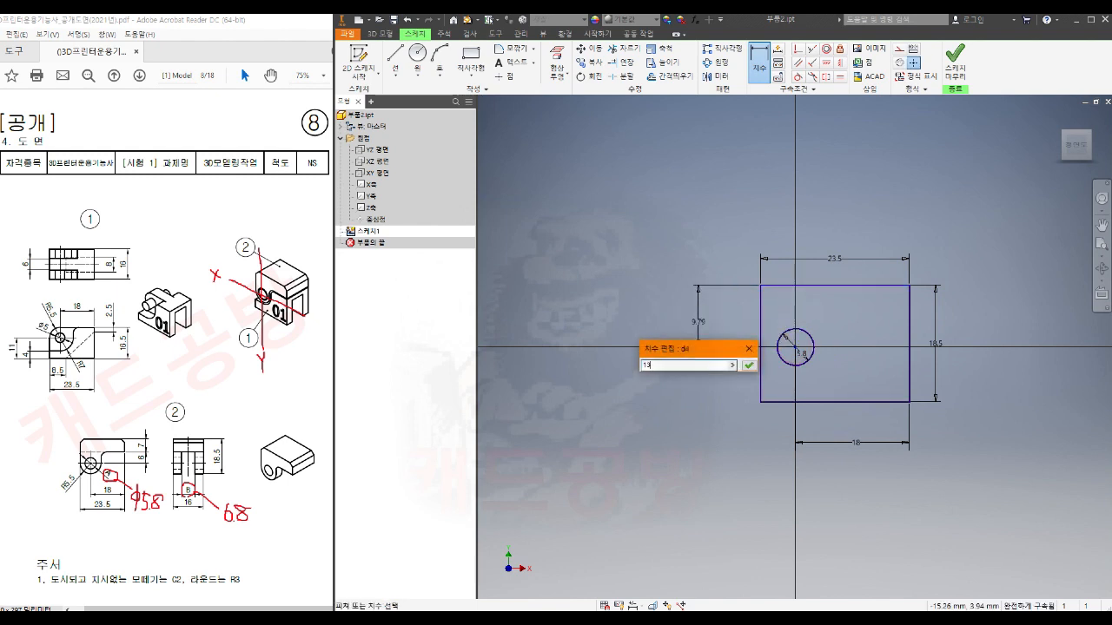
key(Return)
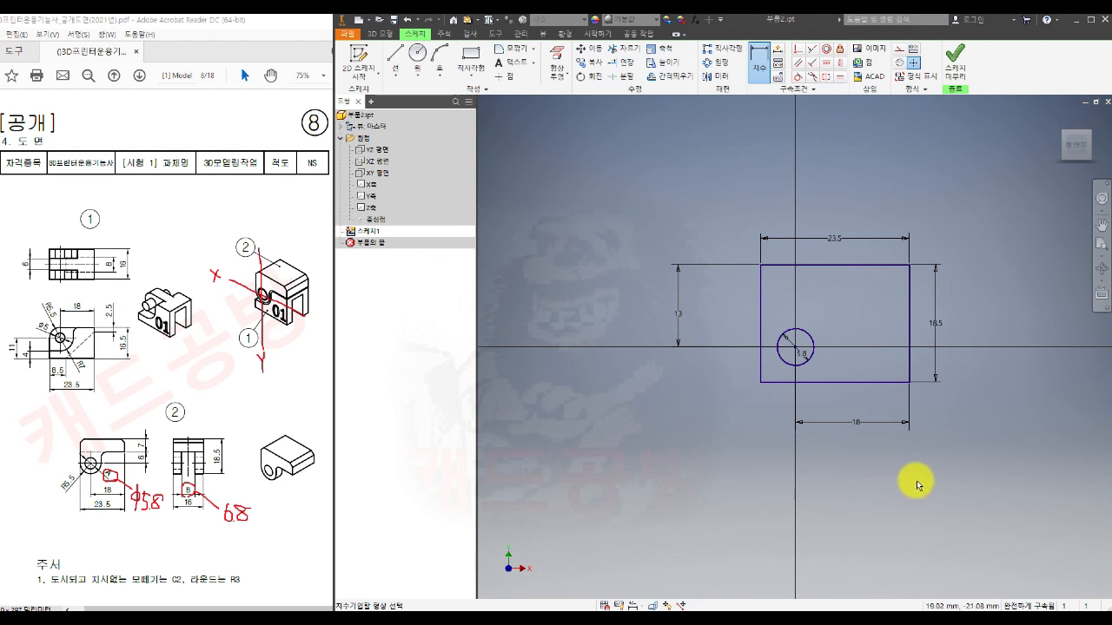
Draw a second two-point rectangle overlapping the lower right corner of the 23.5 mm wide rectangle.
scroll(877, 334, up, 3)
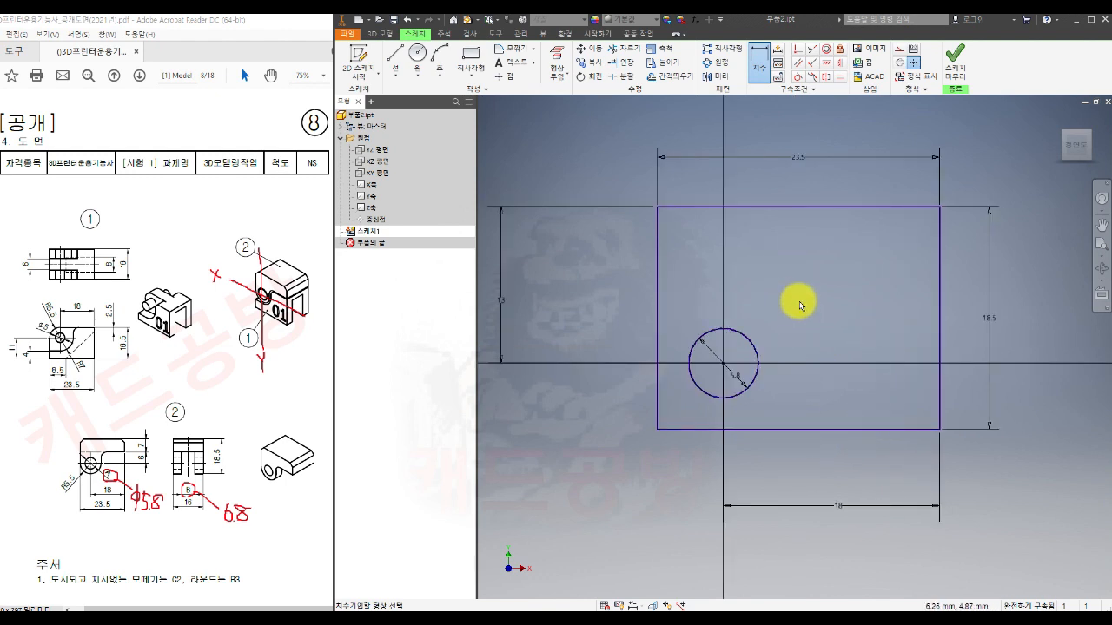
click(471, 57)
click(956, 457)
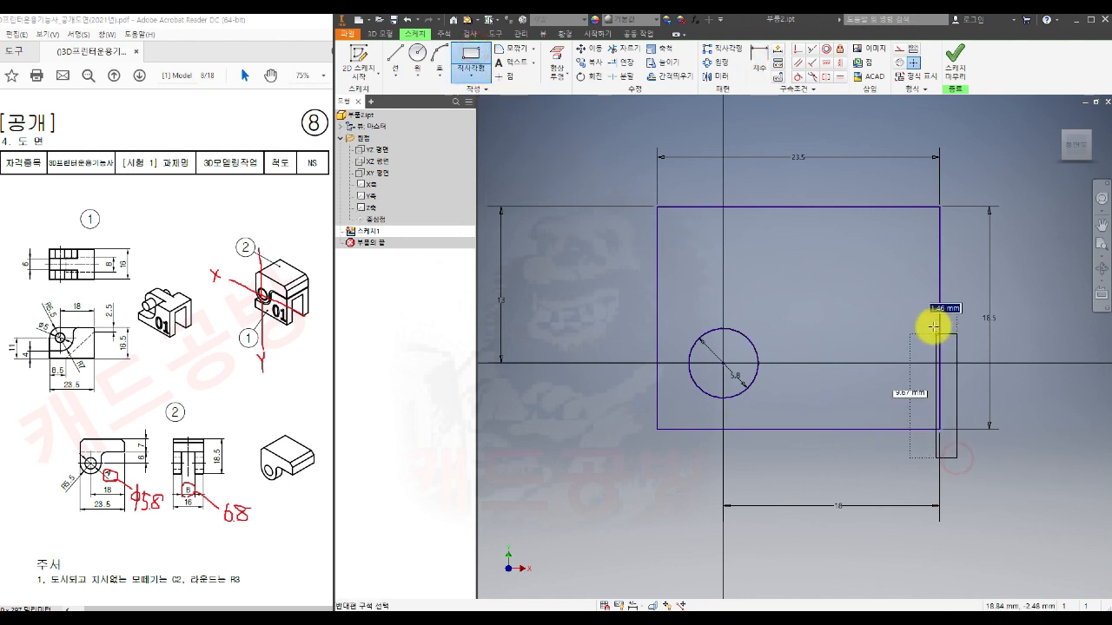
click(802, 306)
key(Escape)
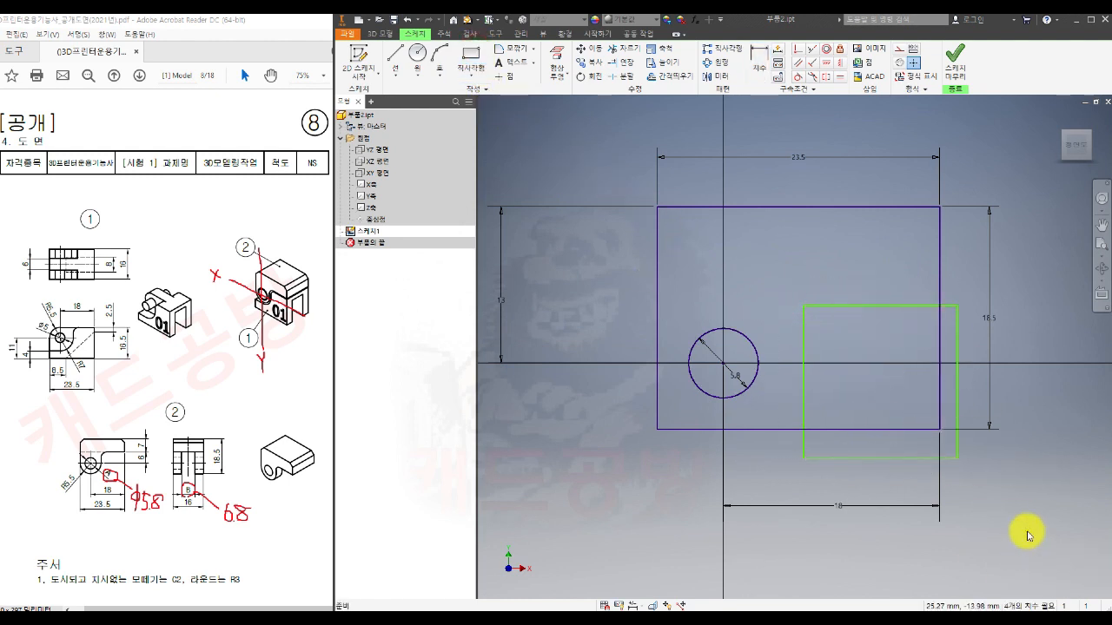
Make the small rectangle's lower right corner coincident with the large rectangle's lower right corner.
click(794, 49)
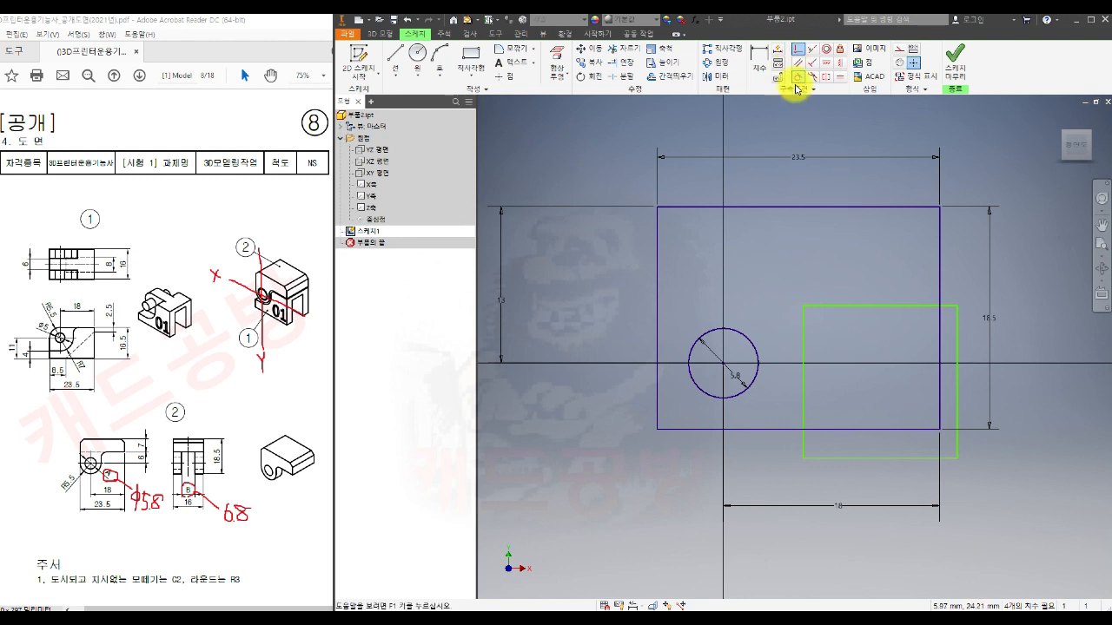
click(956, 458)
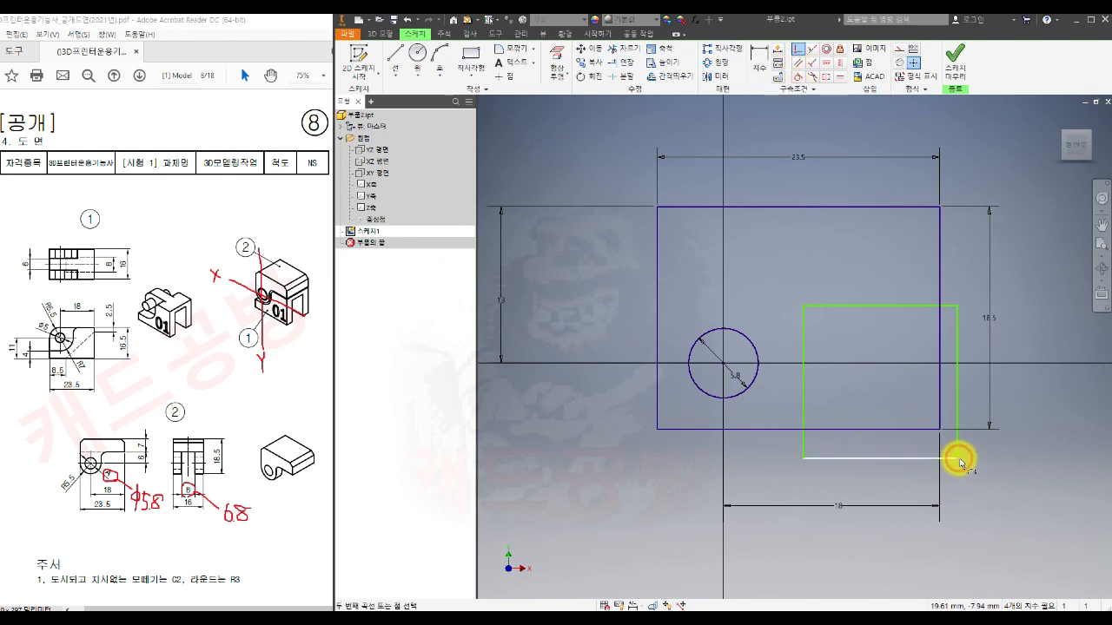
click(942, 430)
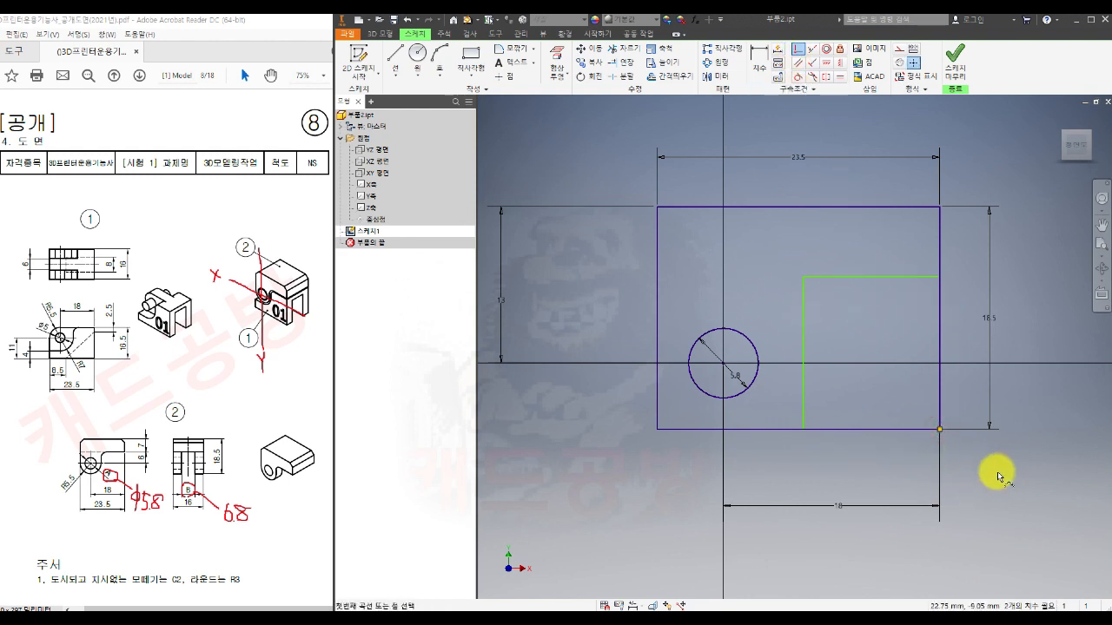
key(Escape)
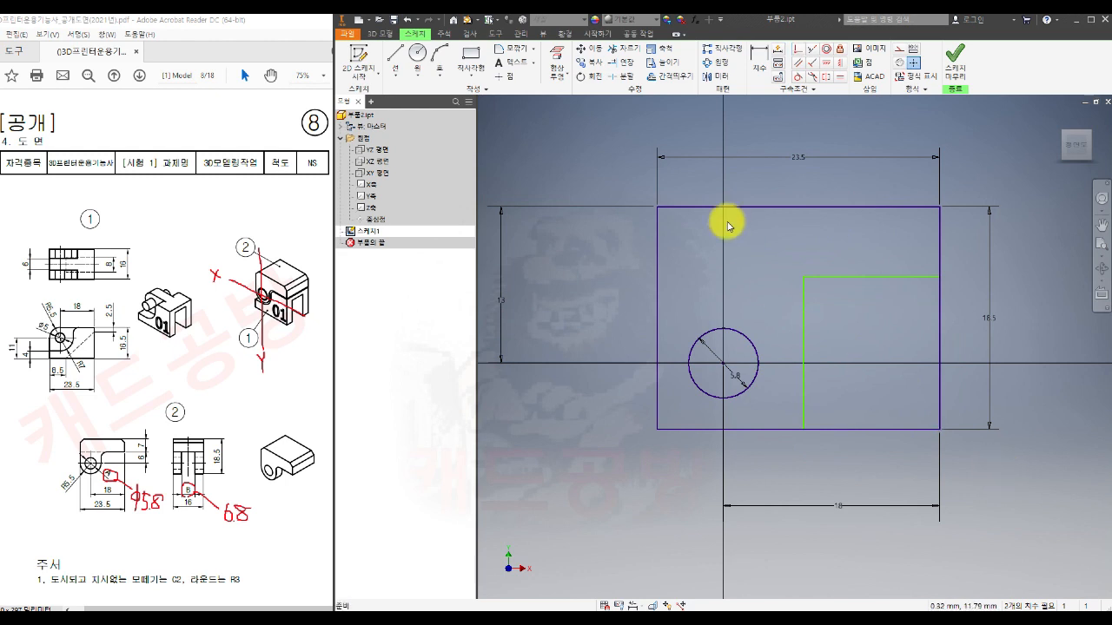
Dimension the distance between the top edges of the large and small rectangles as 7 mm.
click(757, 59)
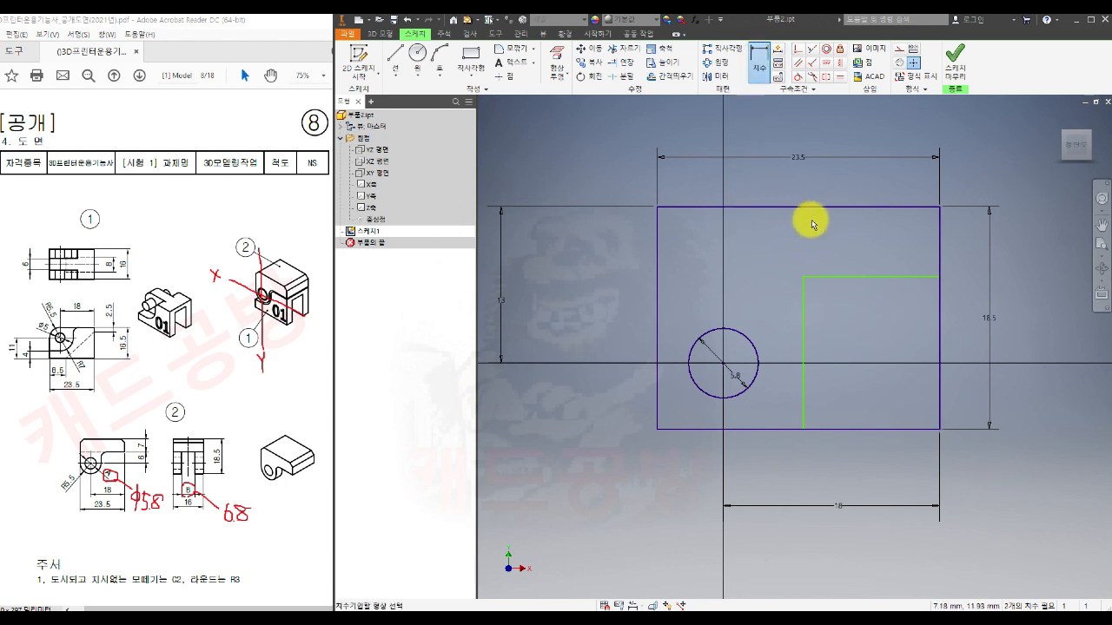
click(898, 278)
click(970, 251)
text(7)
key(Return)
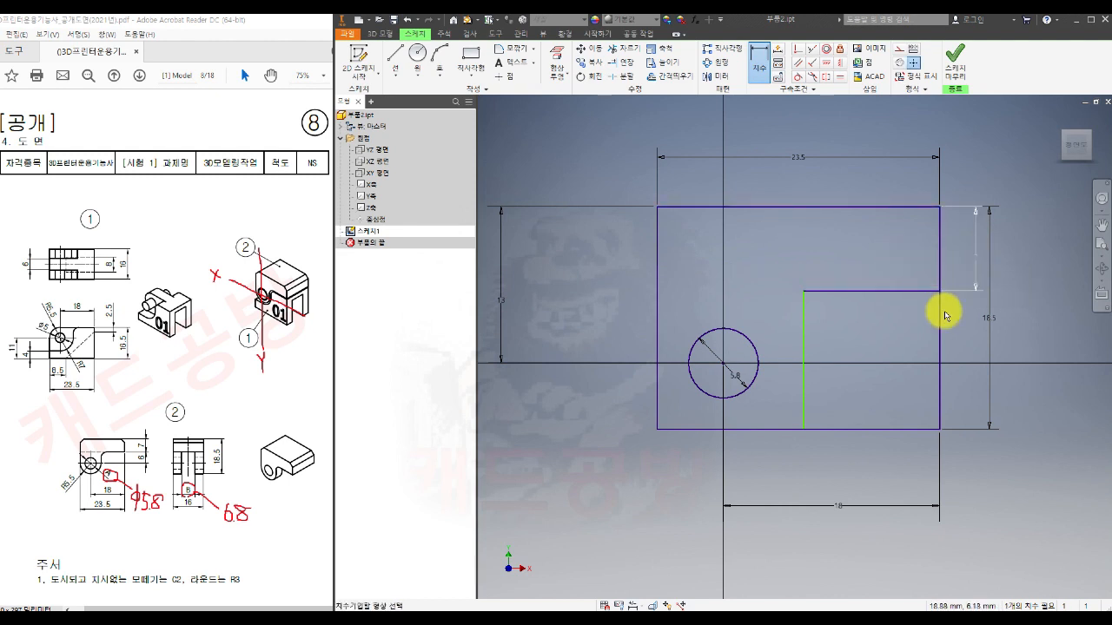
Dimension the horizontal distance from the circle's centre to the small rectangle's left edge as 5.5 mm.
click(804, 391)
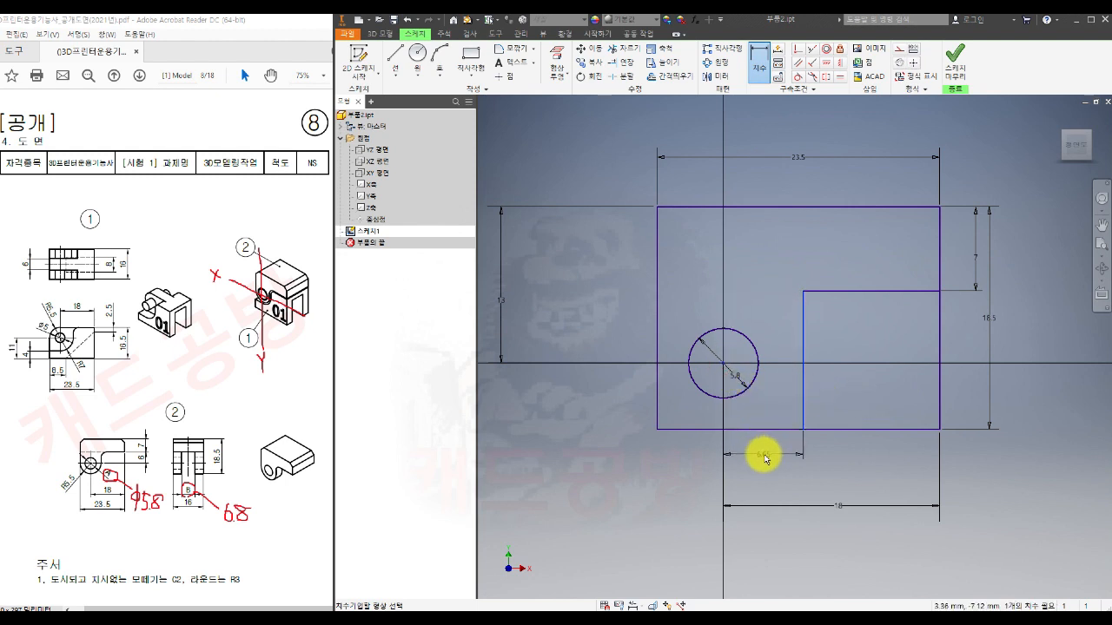
click(764, 452)
text(5.5)
key(Return)
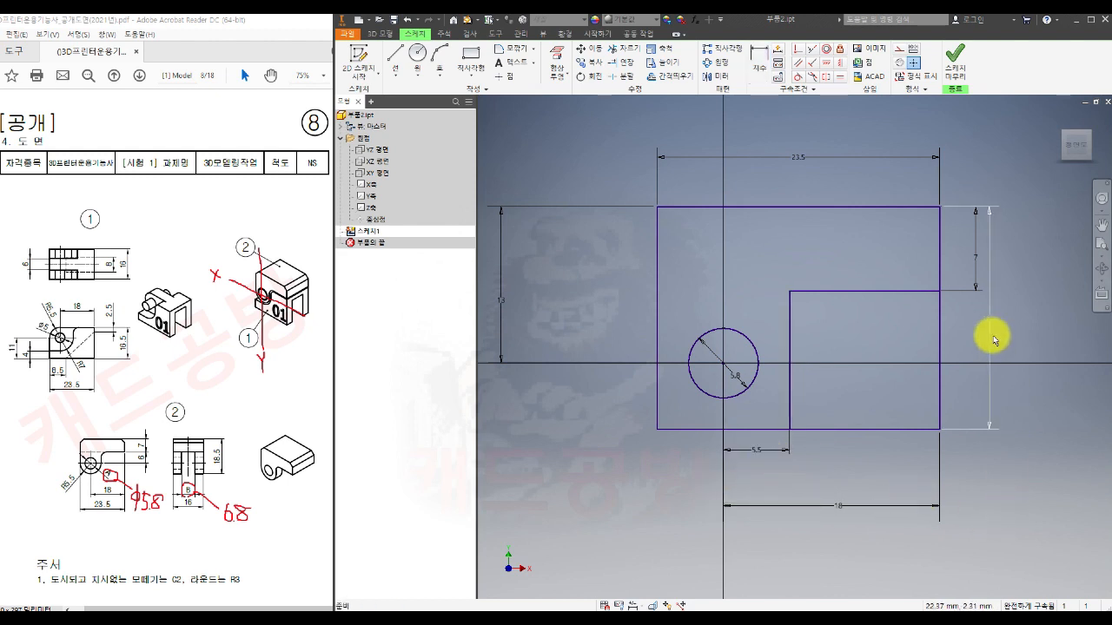
Finish the sketch and extrude the L-shaped profile around the hole symmetrically by 16 mm.
click(954, 66)
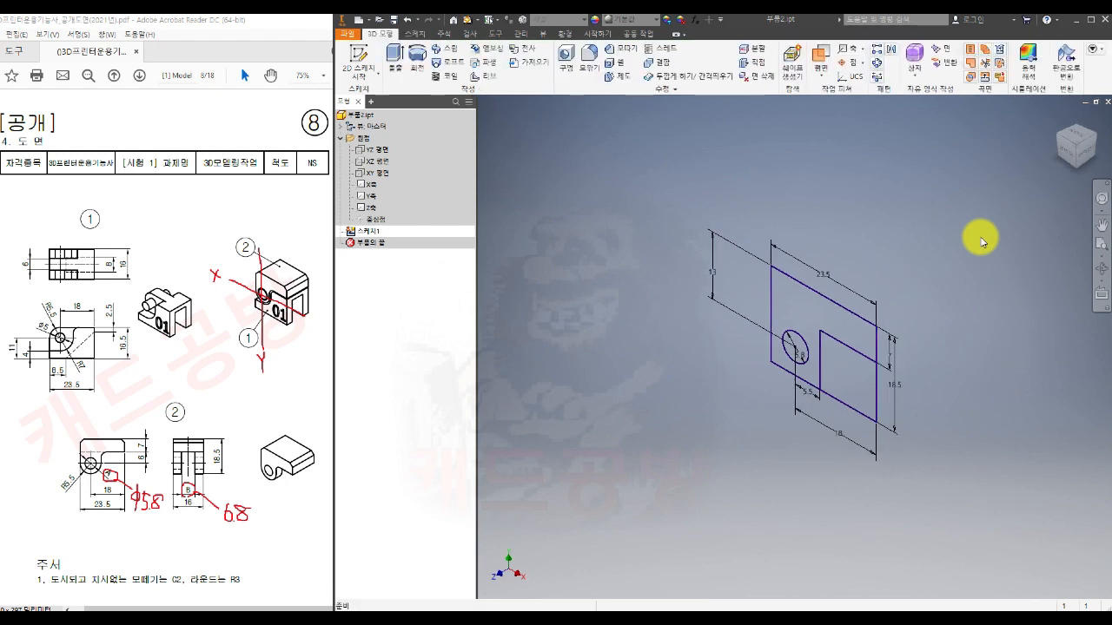
click(396, 62)
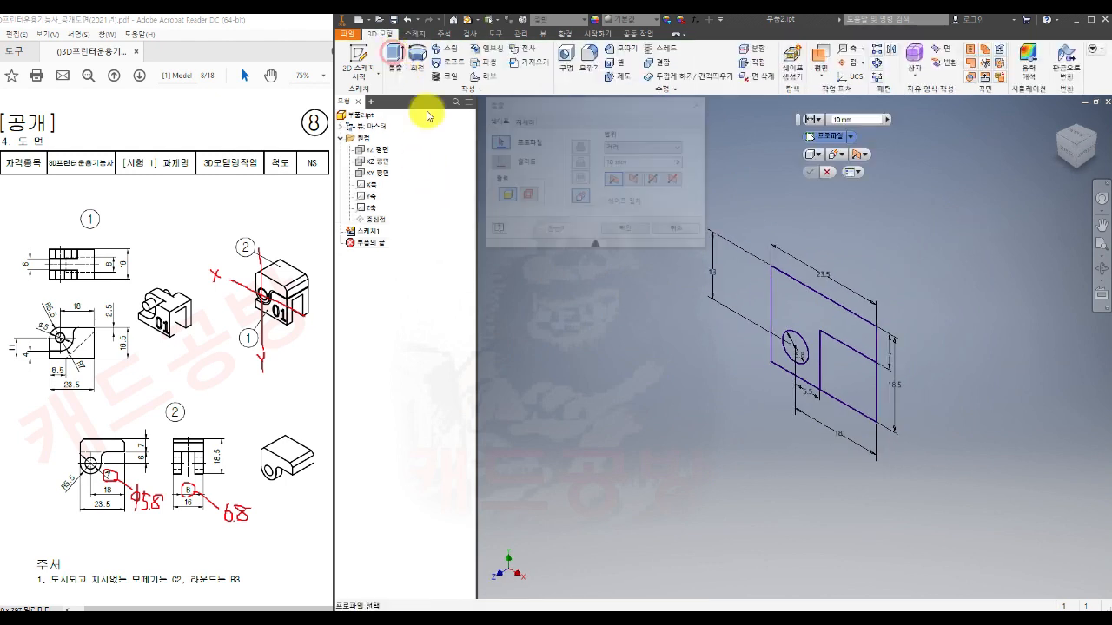
click(806, 320)
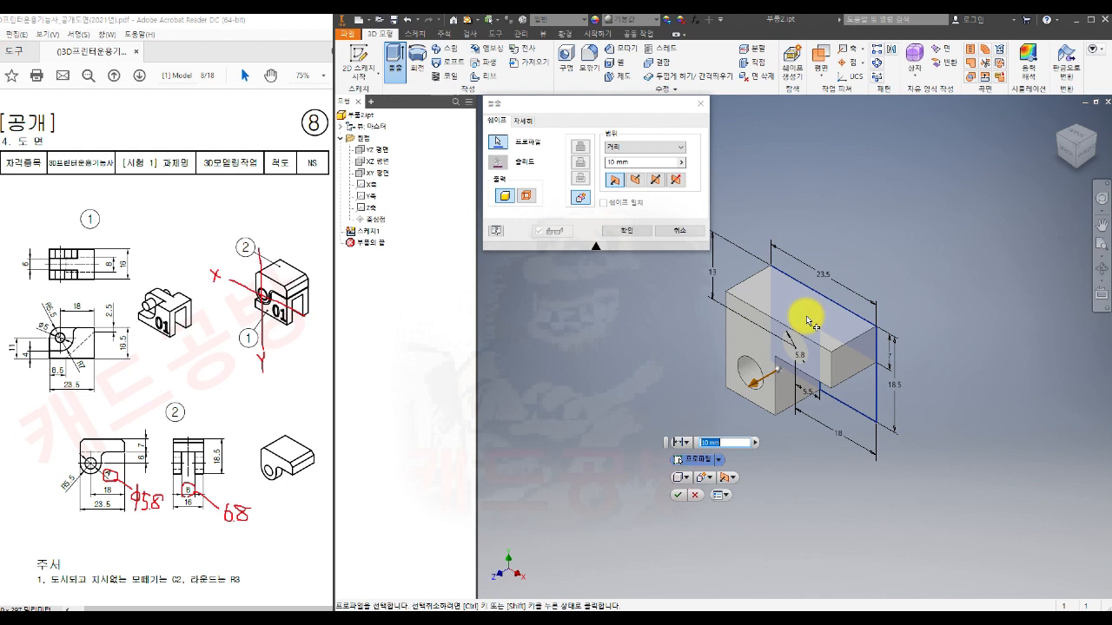
click(655, 179)
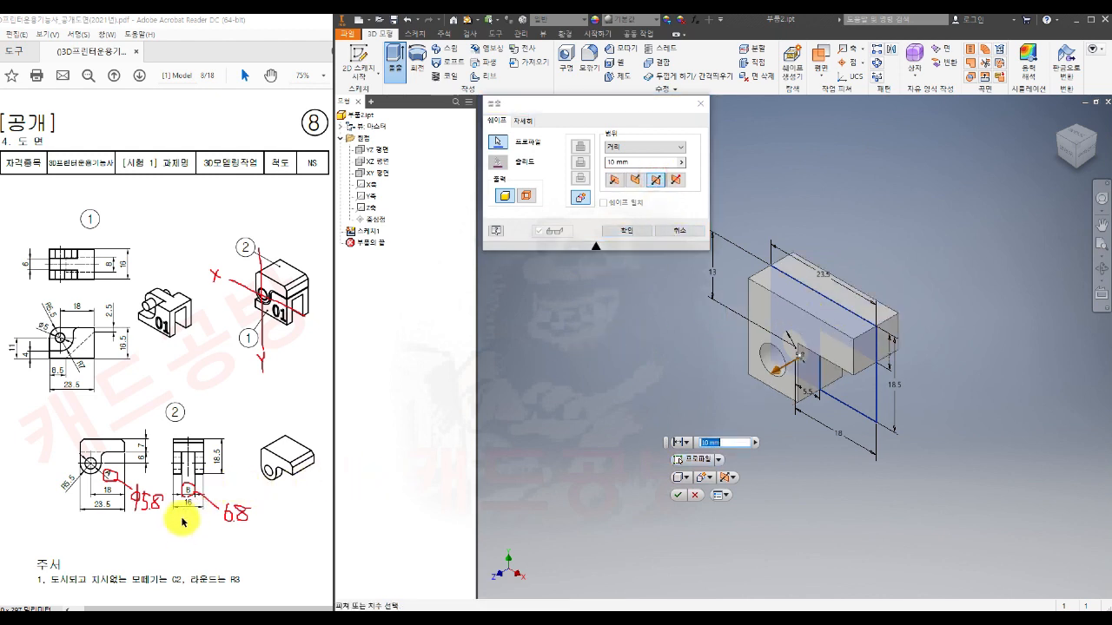
drag(632, 163, 594, 169)
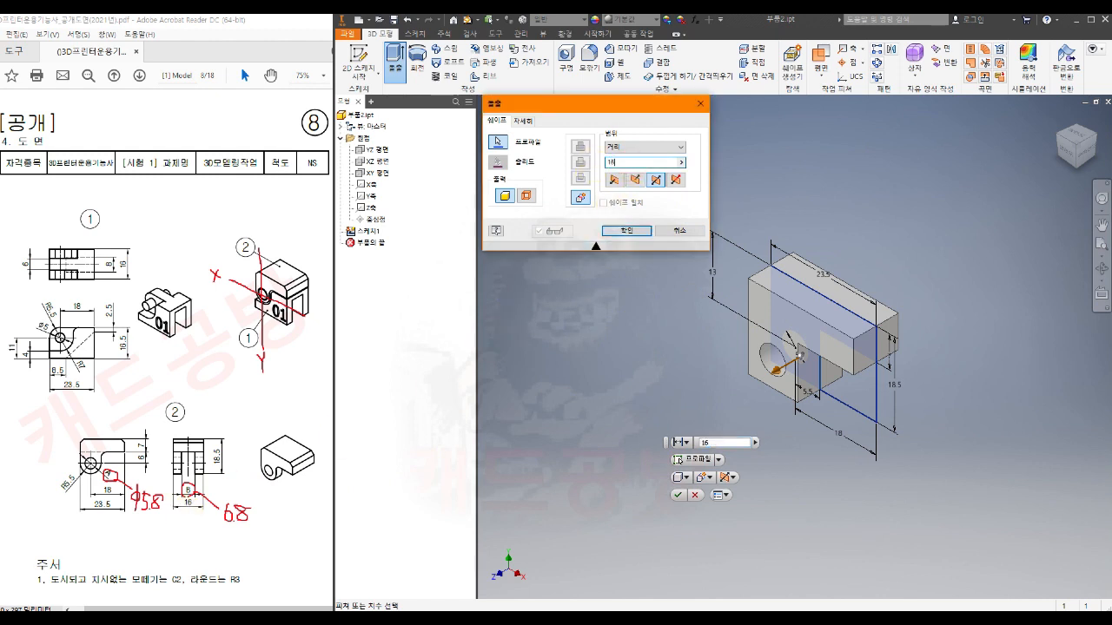
text(16)
click(625, 230)
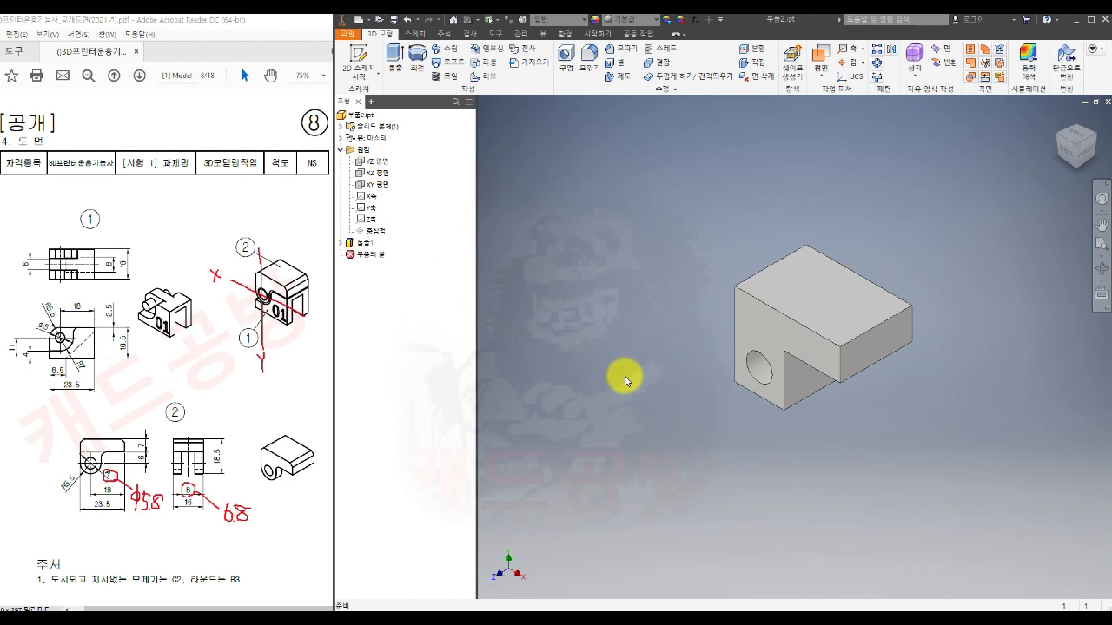
Fillet the inner corner edge of the L-shaped body with a 3 mm radius.
shift+middle_drag(896, 413, 897, 368)
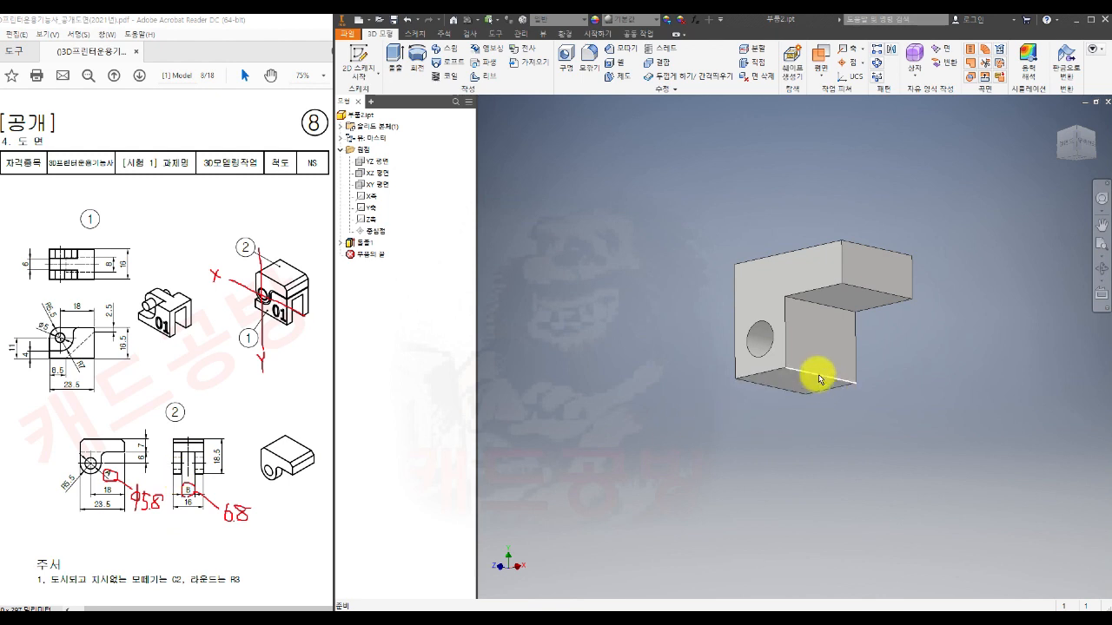
click(590, 59)
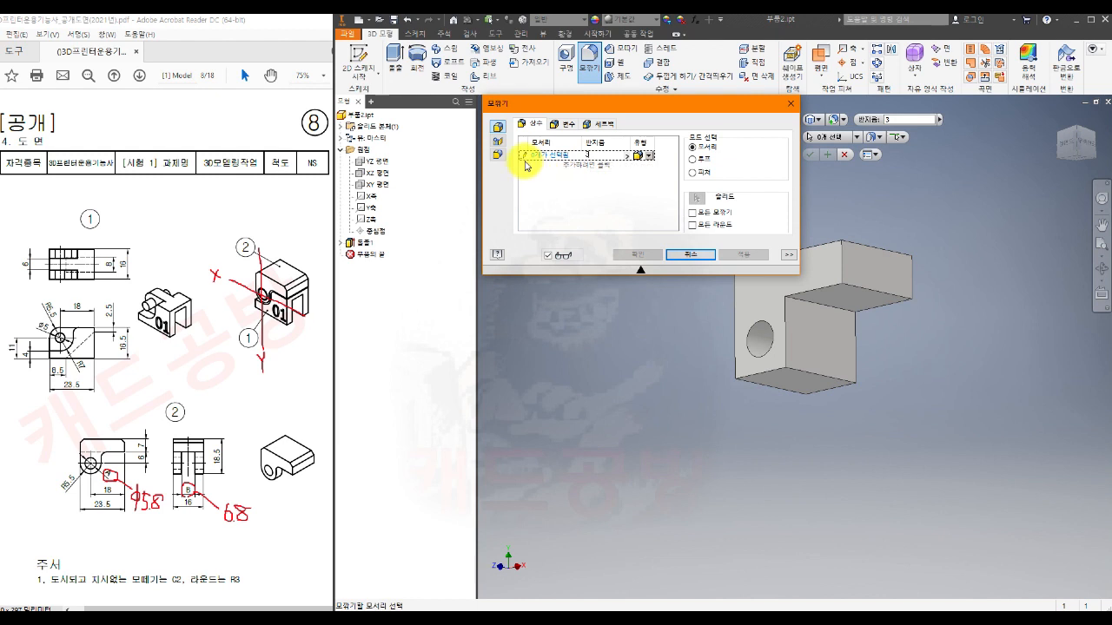
click(817, 299)
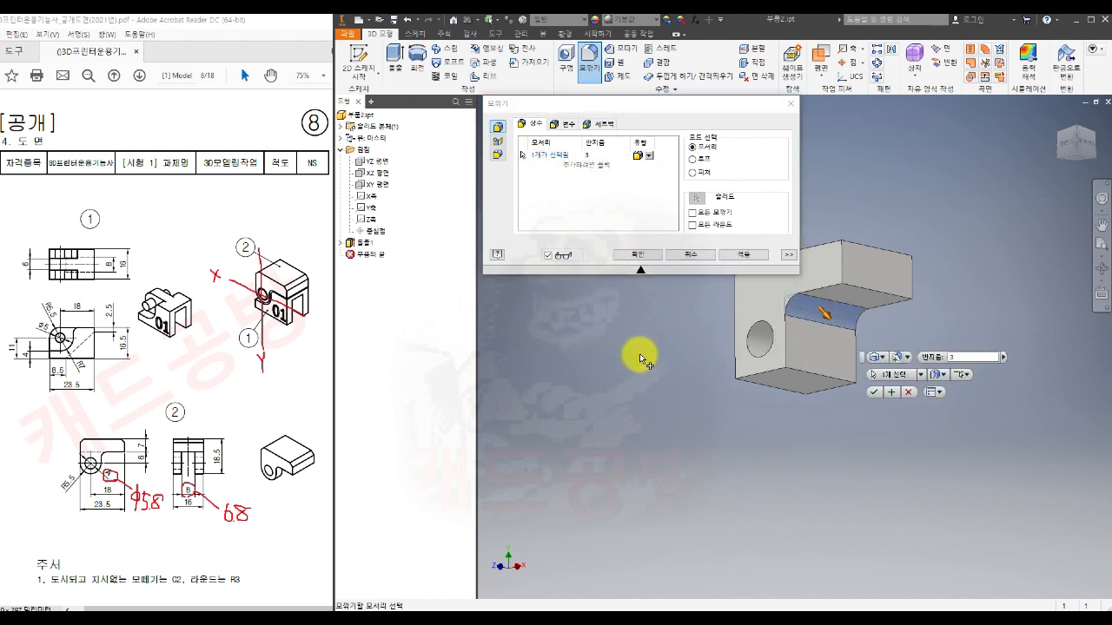
click(743, 254)
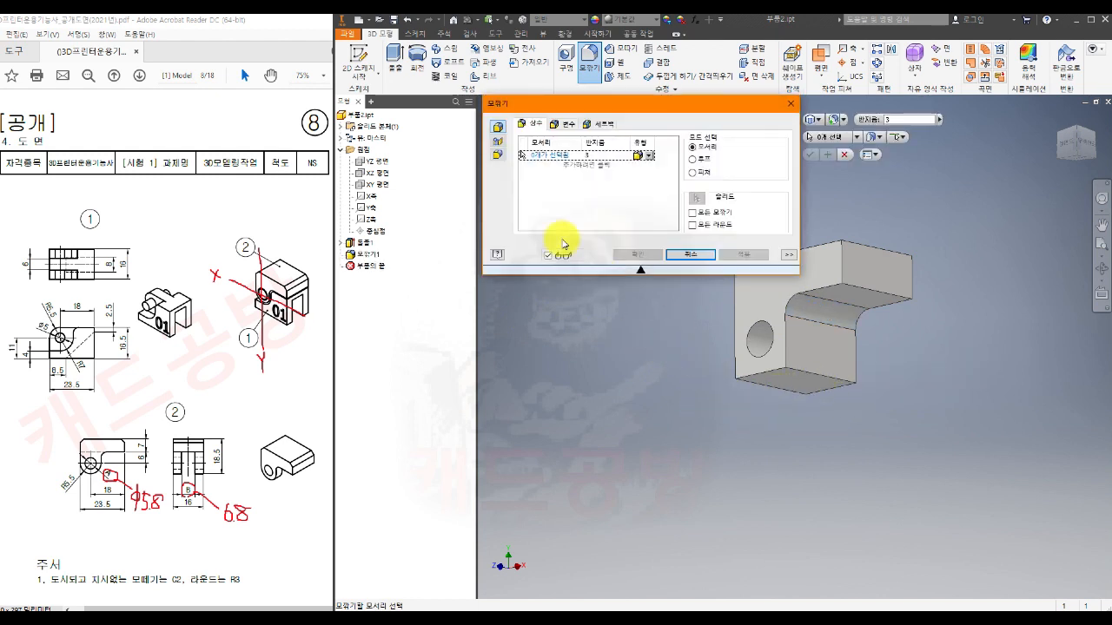
Apply a full round fillet to the leg's lower end, using its inner face, bottom face and outer face.
click(496, 155)
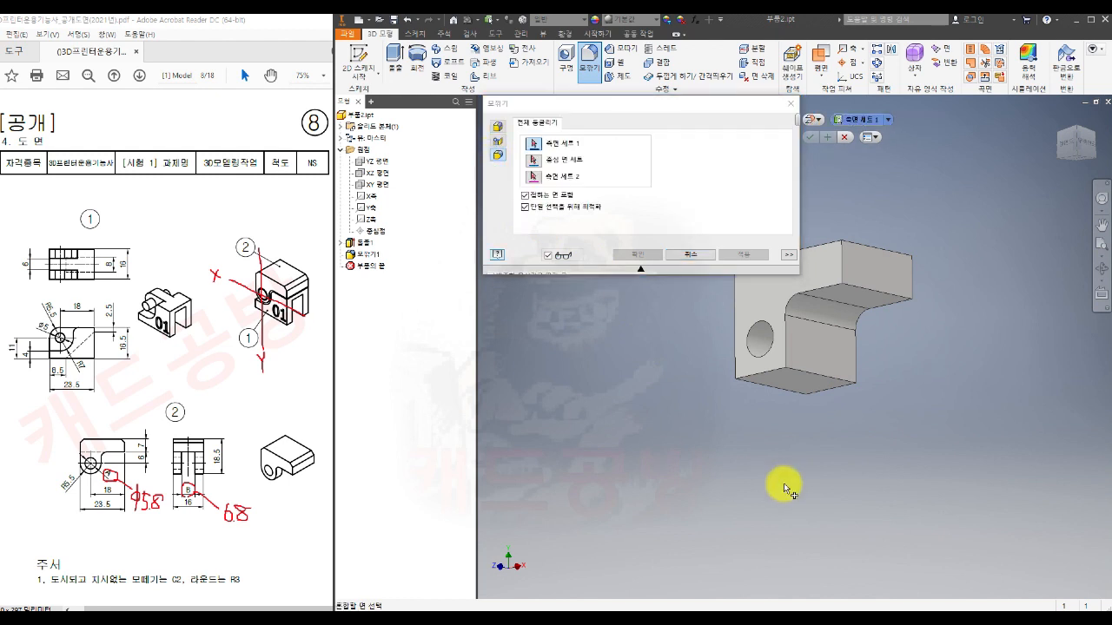
click(820, 350)
click(825, 358)
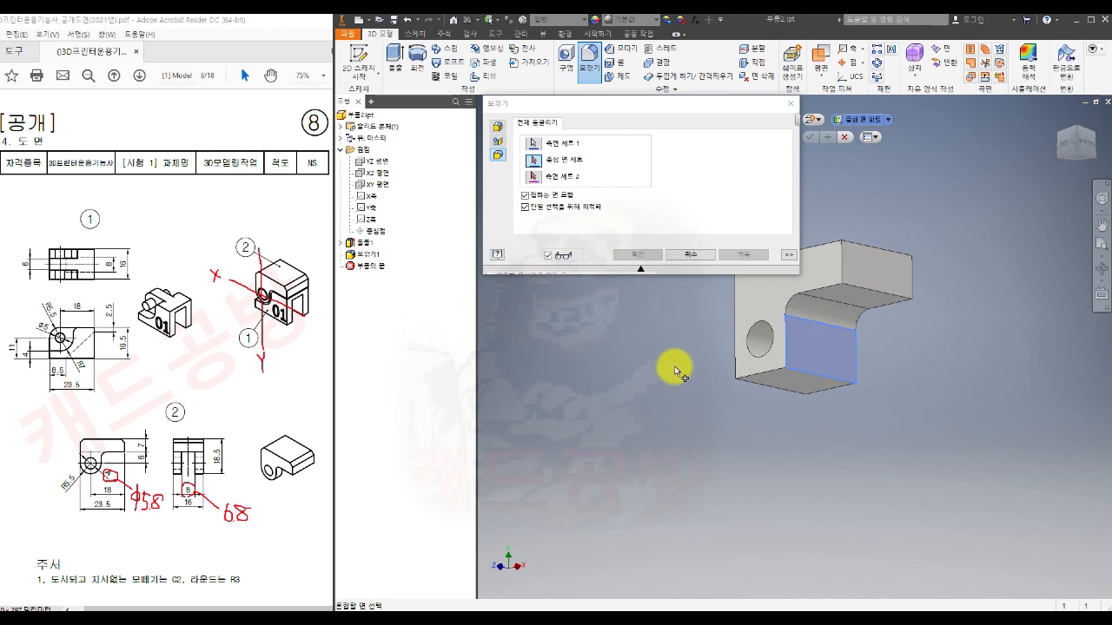
click(800, 391)
scroll(800, 391, up, 2)
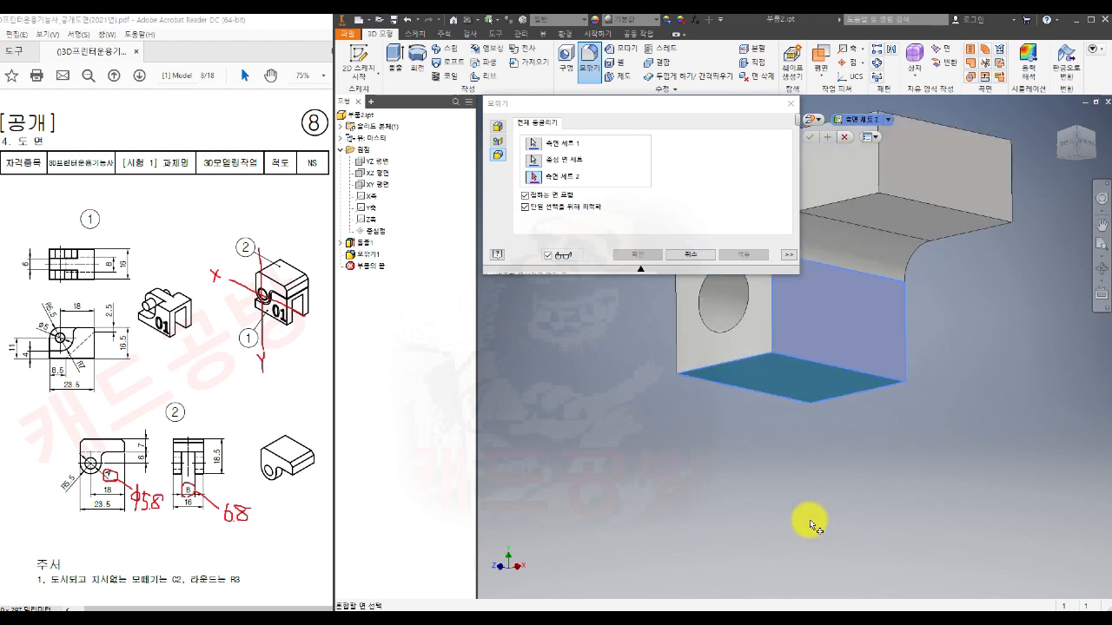
shift+middle_drag(810, 461, 892, 461)
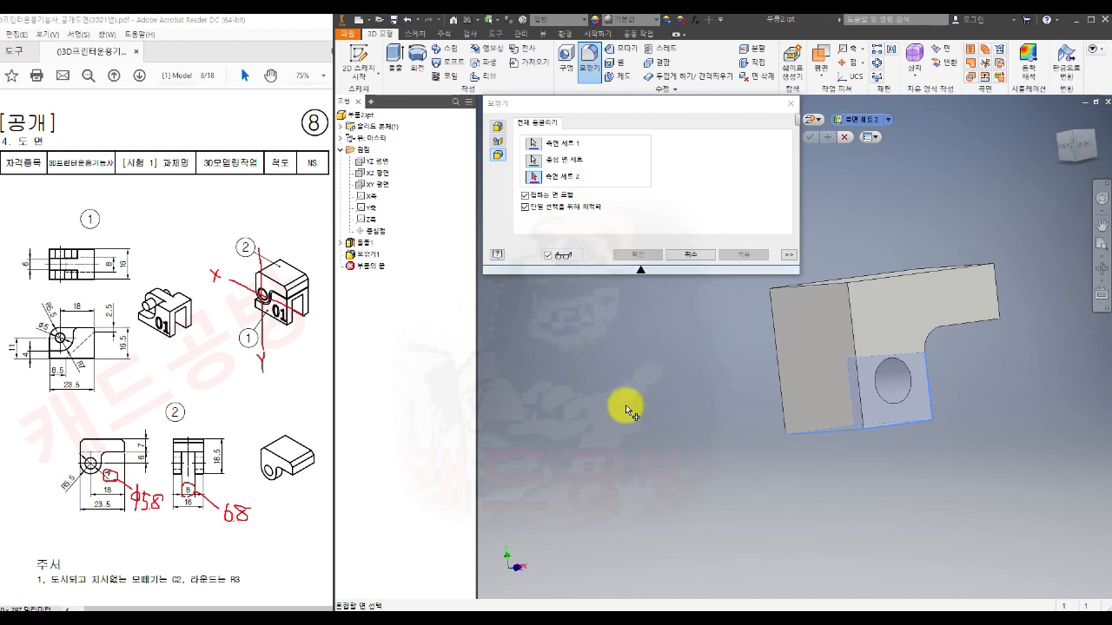
click(793, 366)
shift+middle_drag(826, 529, 781, 516)
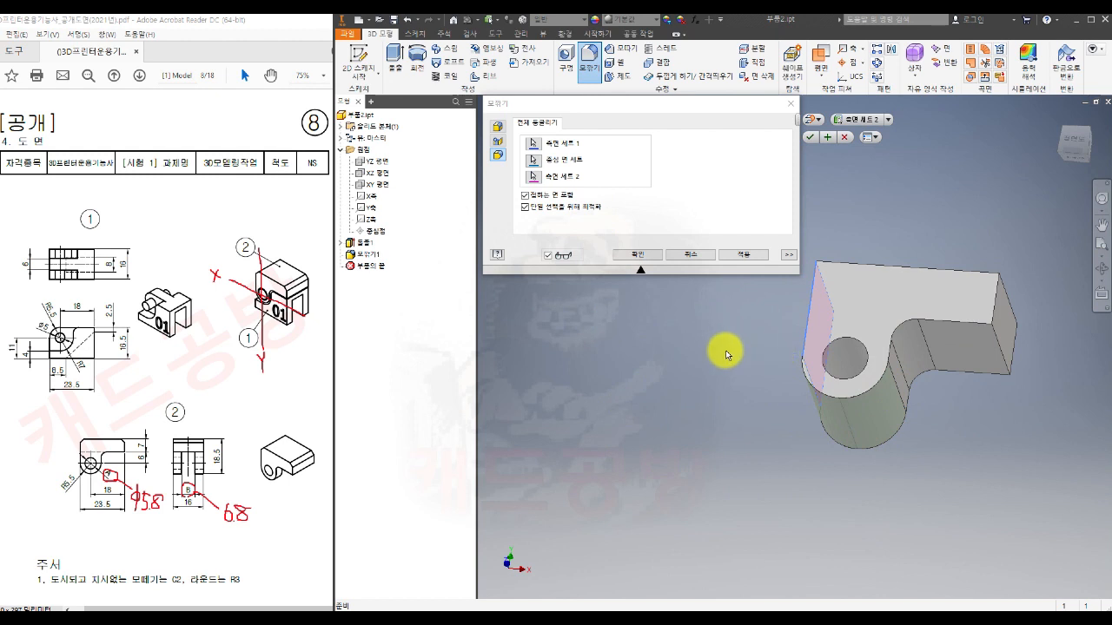
click(639, 255)
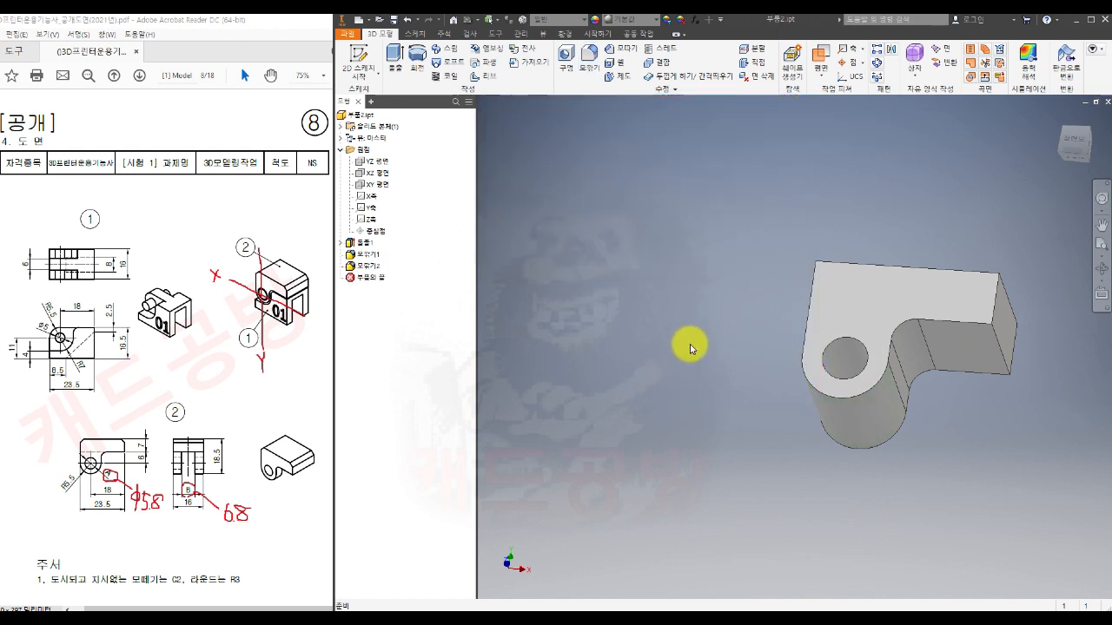
Start a sketch on the leg's flat outer face and draw a narrow upright rectangle extending below the body.
shift+middle_drag(697, 521, 894, 509)
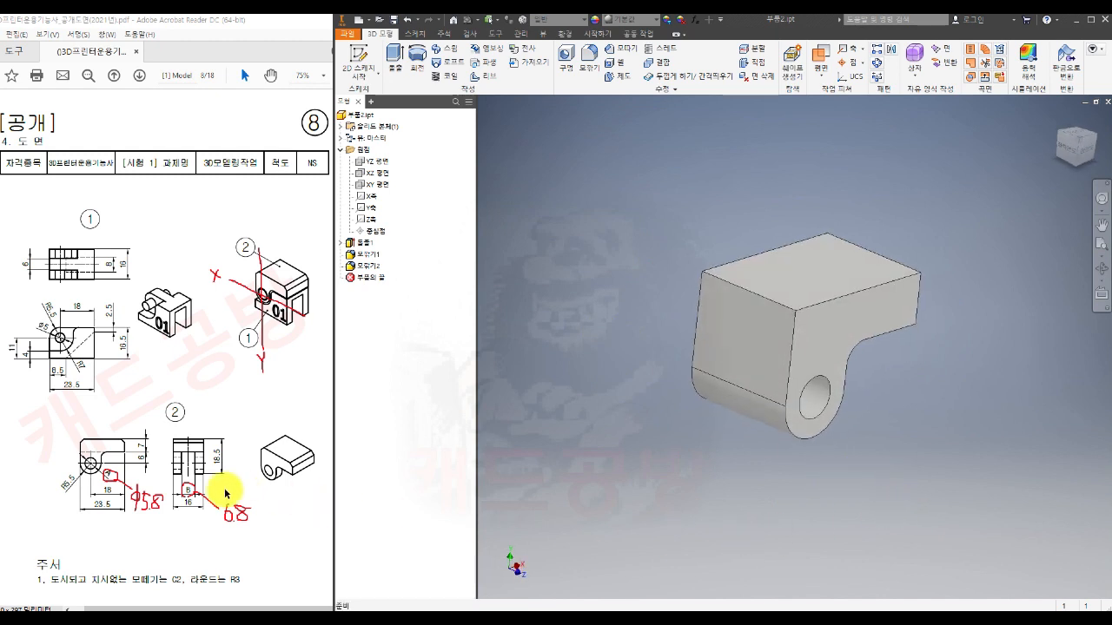
click(747, 349)
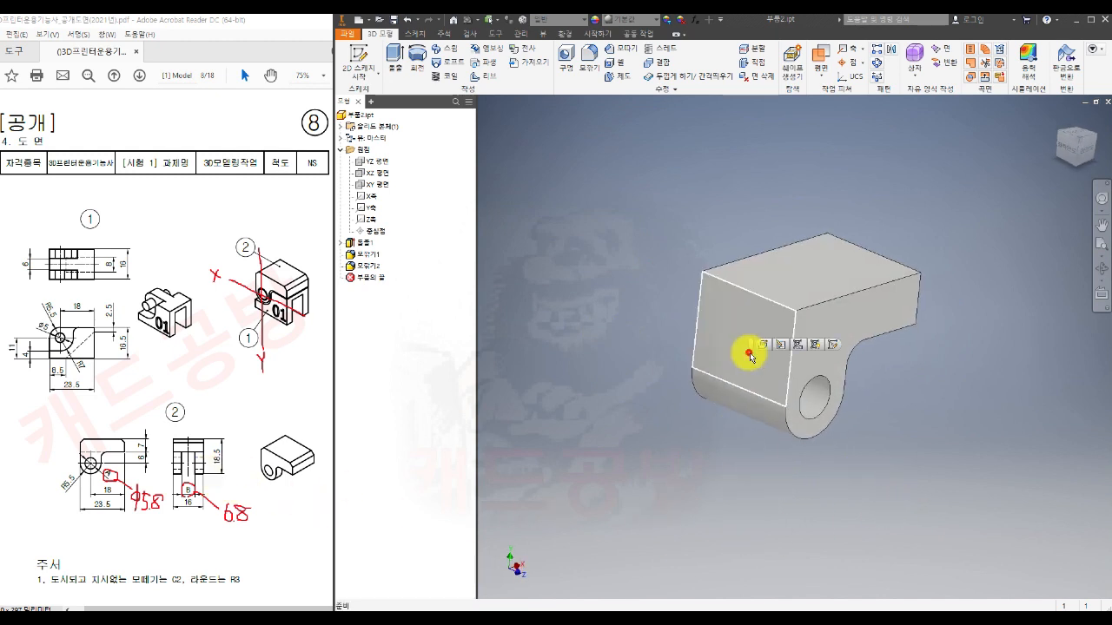
click(358, 63)
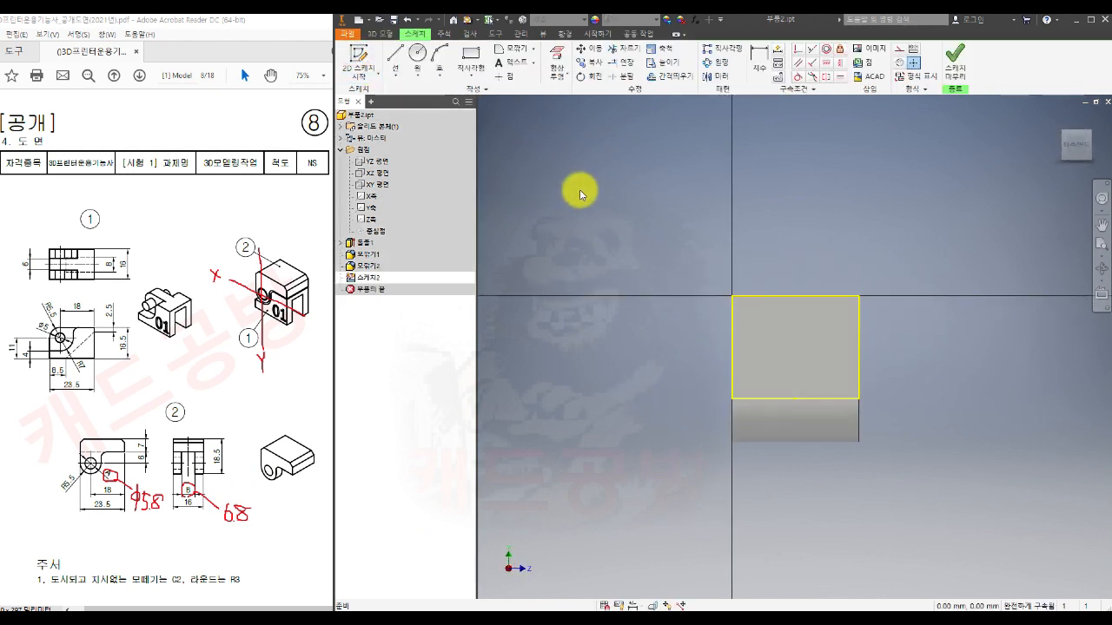
click(474, 54)
click(769, 348)
click(826, 493)
key(Escape)
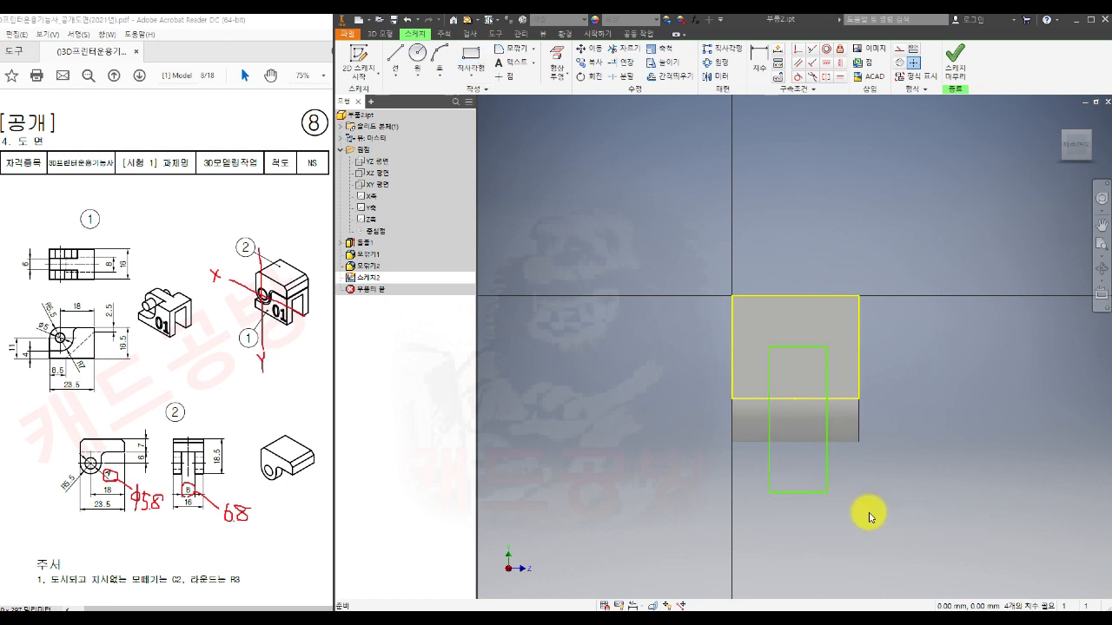
Align the midpoint of the rectangle's lower edge vertically with the midpoint of the leg face's lower edge.
click(839, 62)
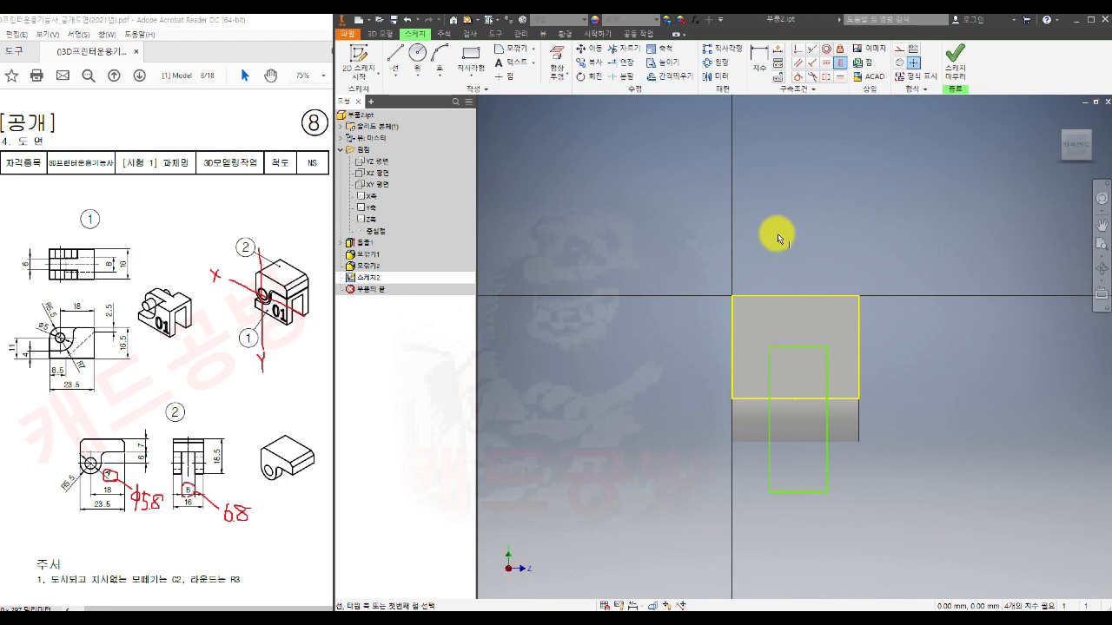
click(799, 493)
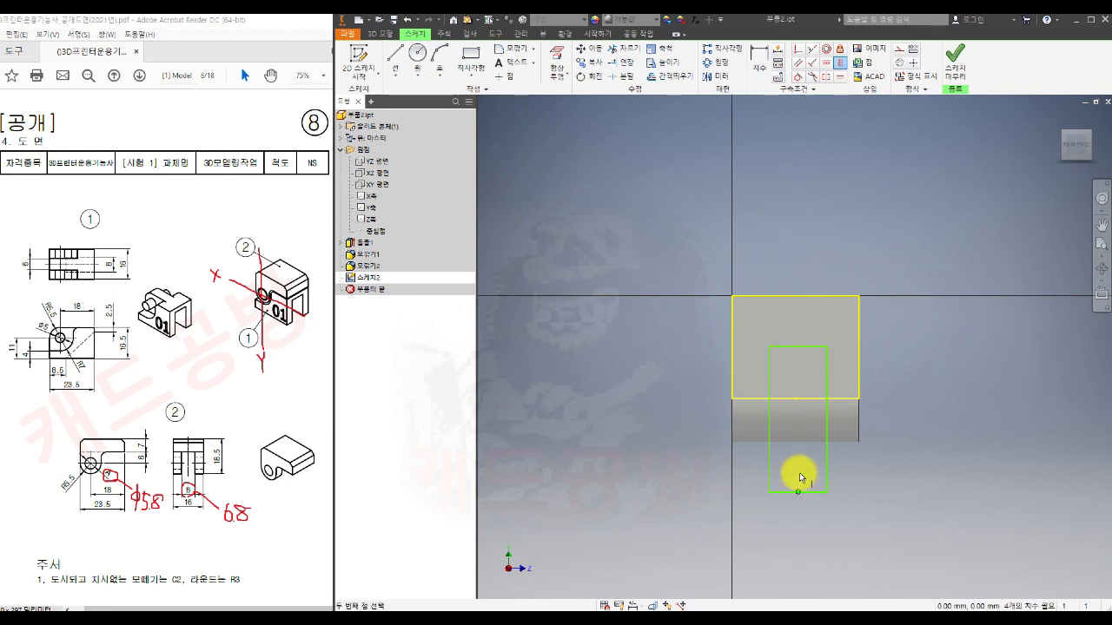
click(795, 398)
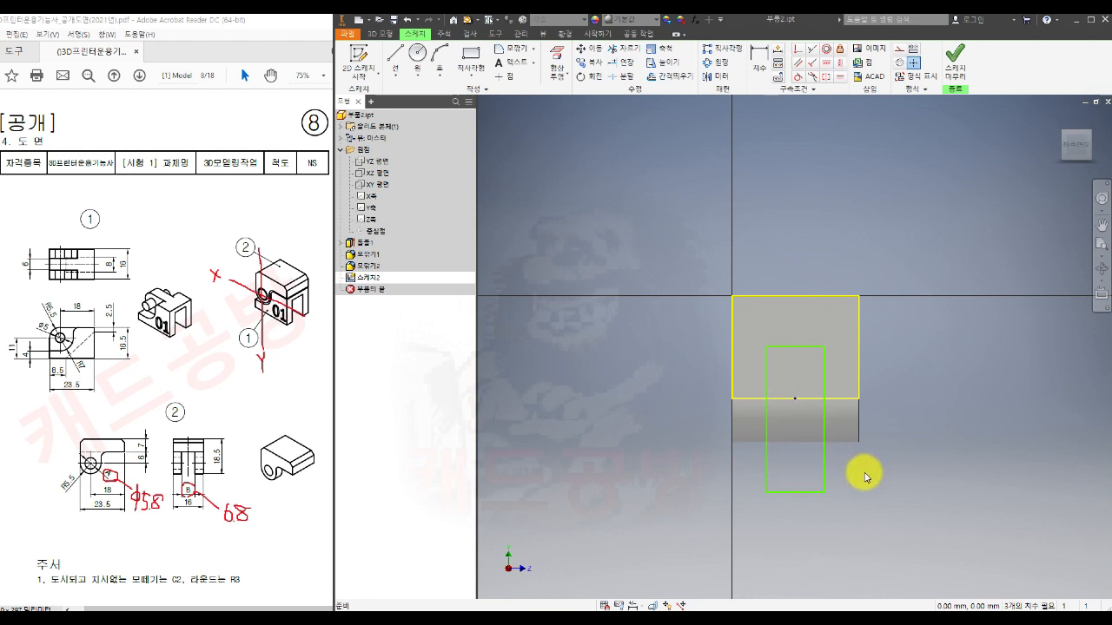
Dimension the slot rectangle's width between its two upright sides as 6.8 mm.
click(761, 66)
click(766, 468)
click(826, 462)
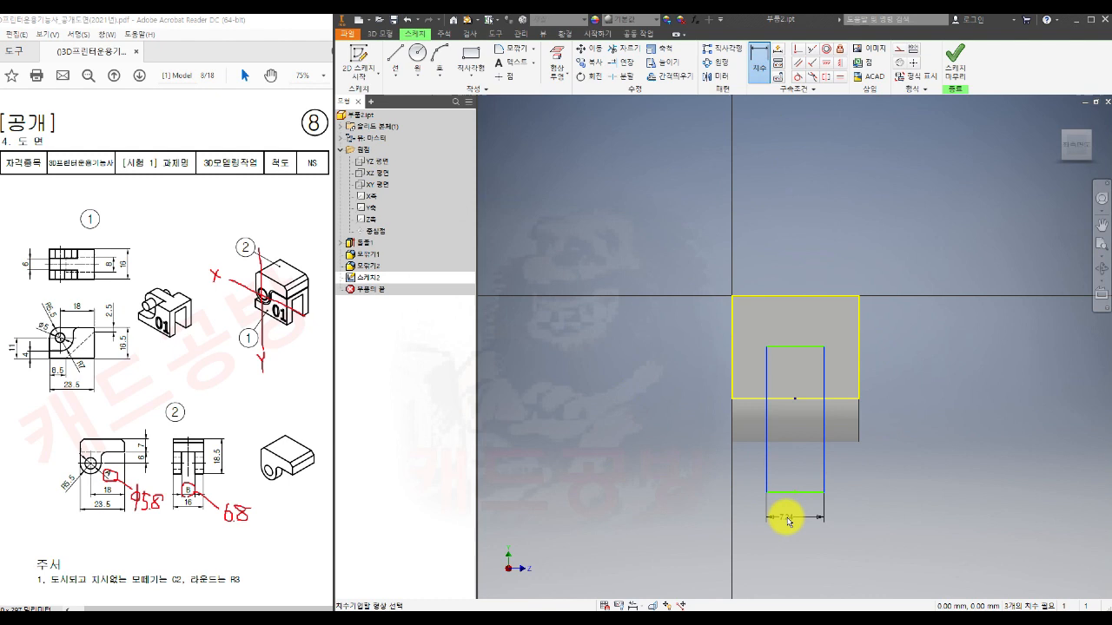
click(797, 521)
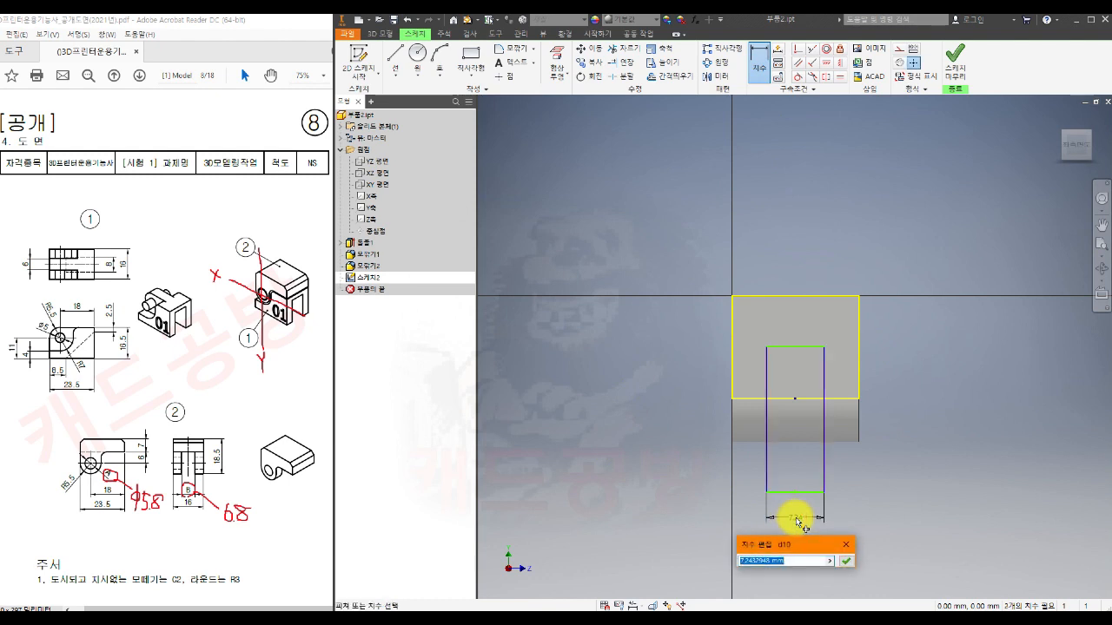
text(8)
key(Return)
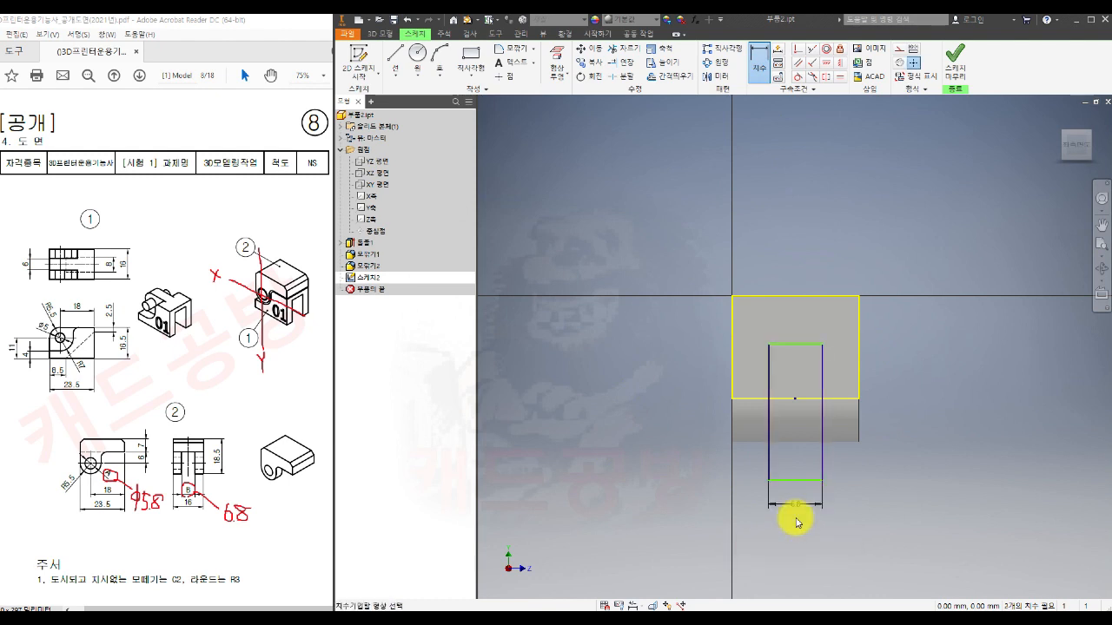
Dimension the distance from the body's top edge to the rectangle's upper edge as 7 mm.
click(807, 296)
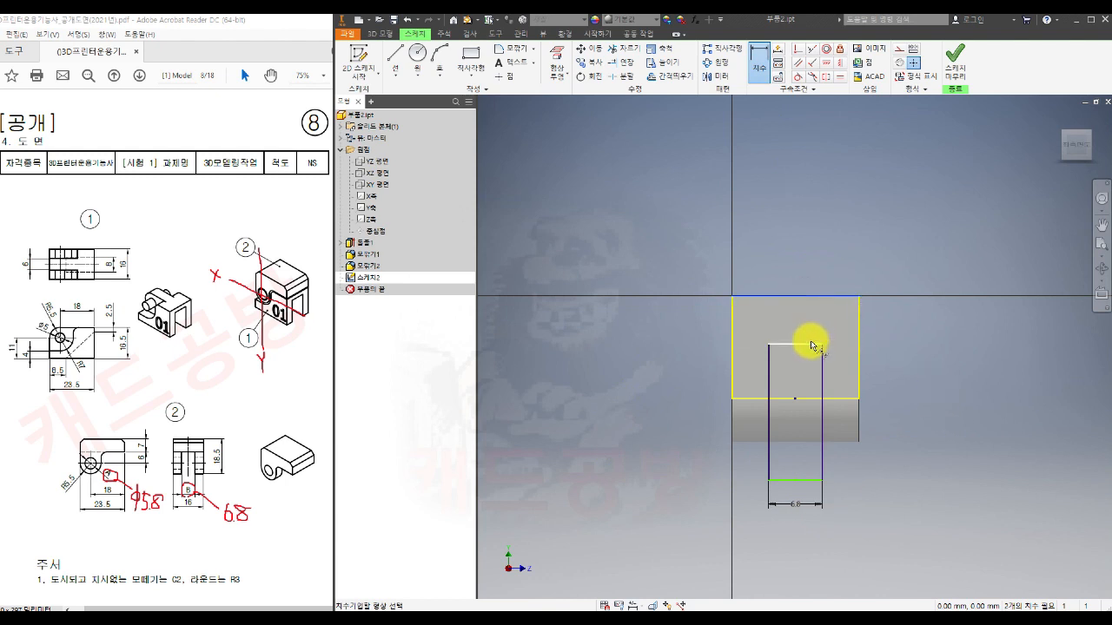
click(811, 344)
click(902, 327)
text(7)
key(Return)
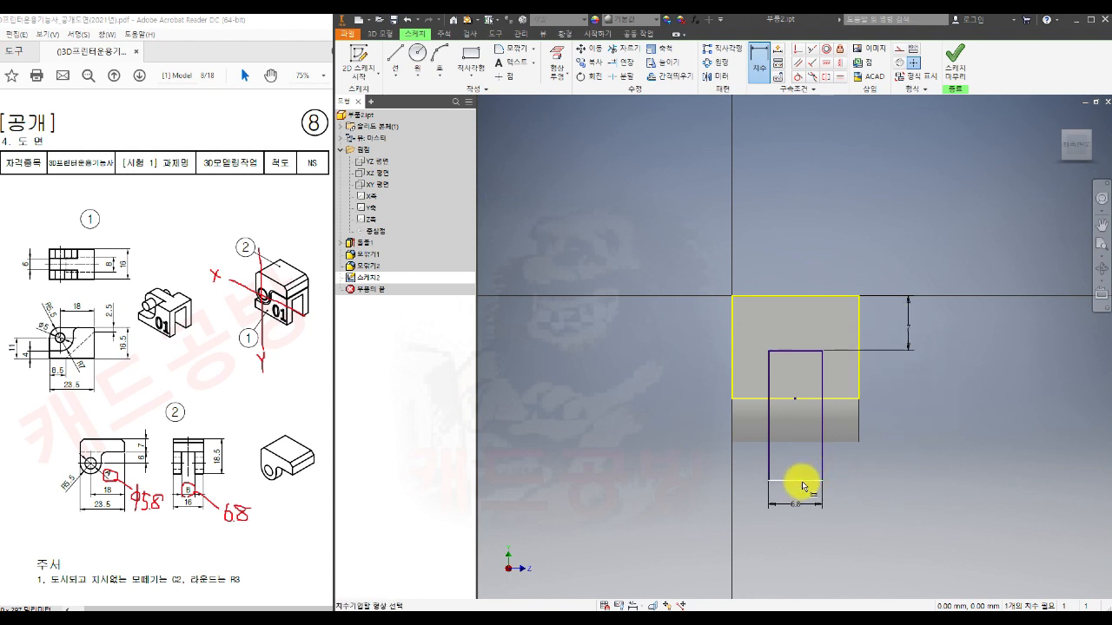
key(Escape)
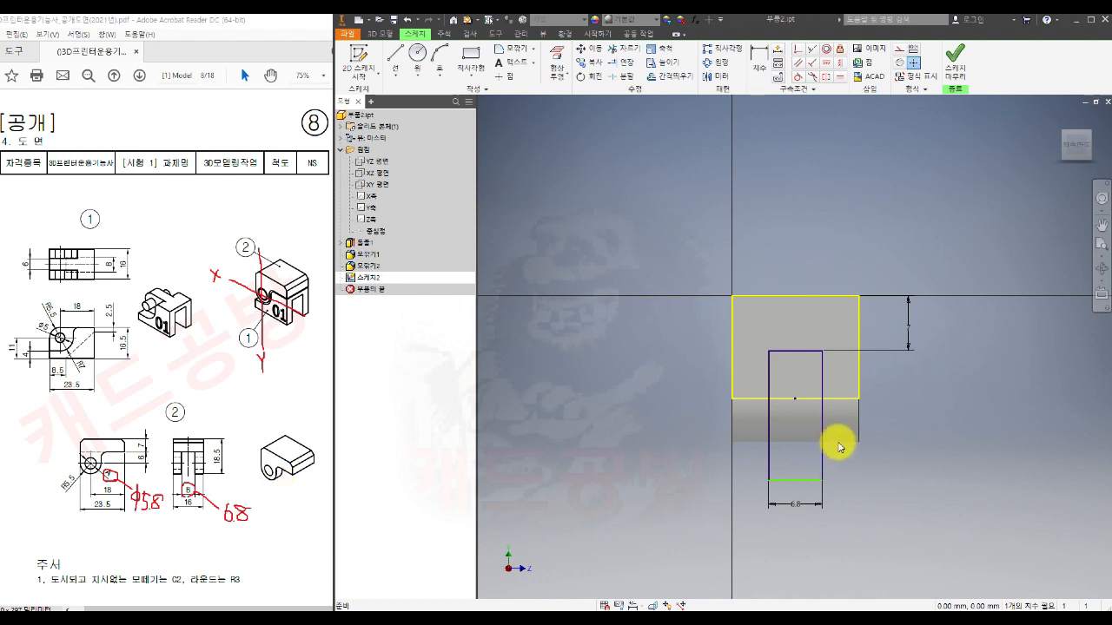
Pull the rectangle's lower edge closer to the leg's end and dimension the rectangle's height as 13 mm.
drag(804, 486, 808, 452)
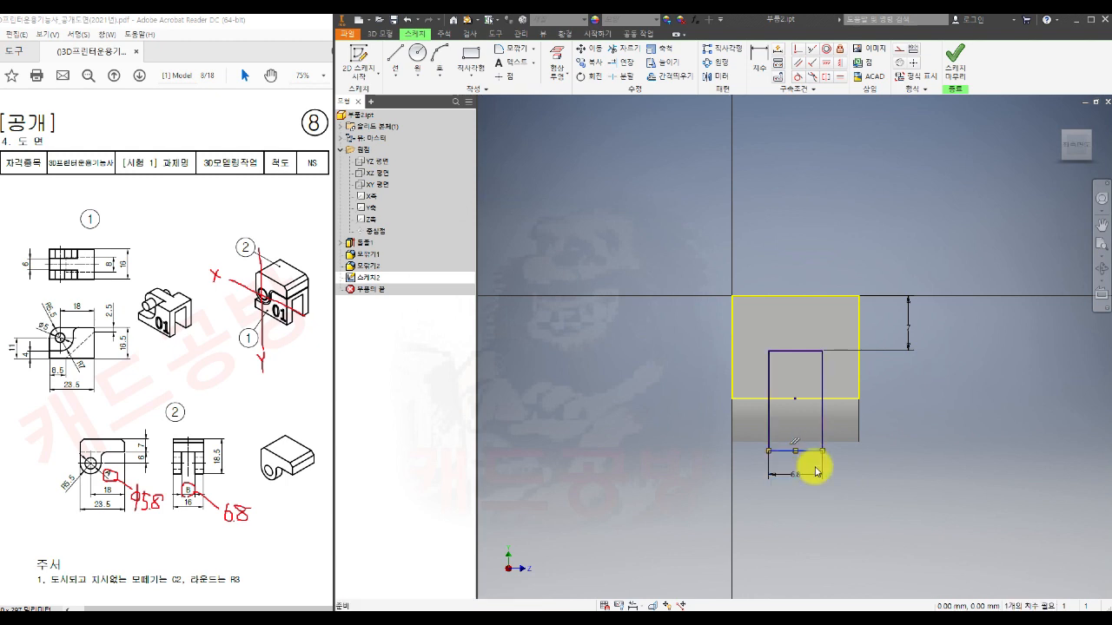
click(866, 490)
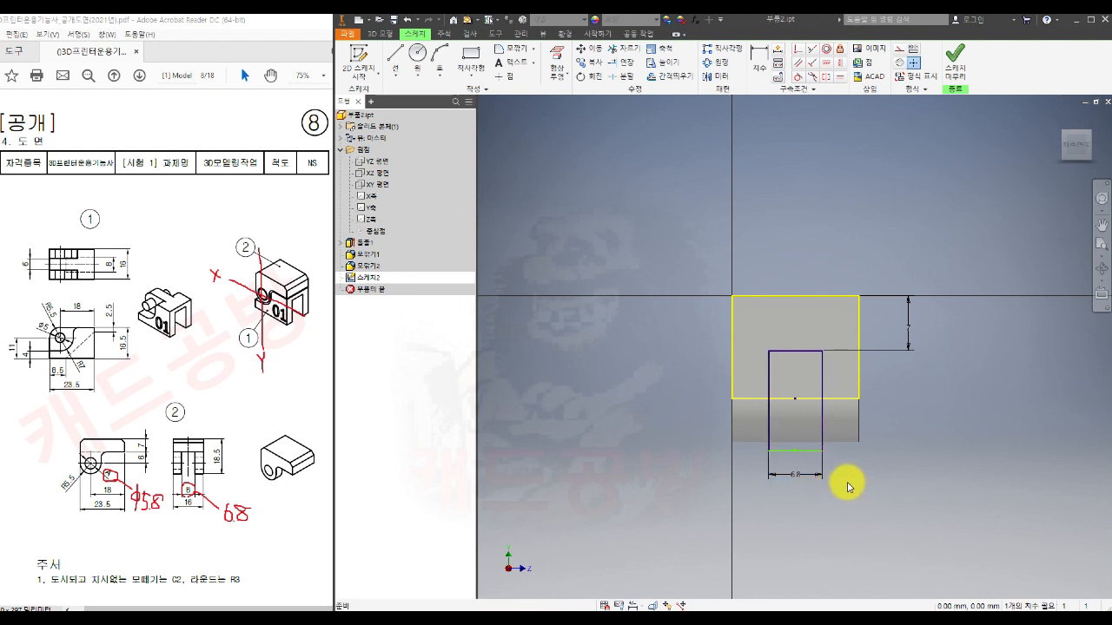
click(757, 66)
click(791, 351)
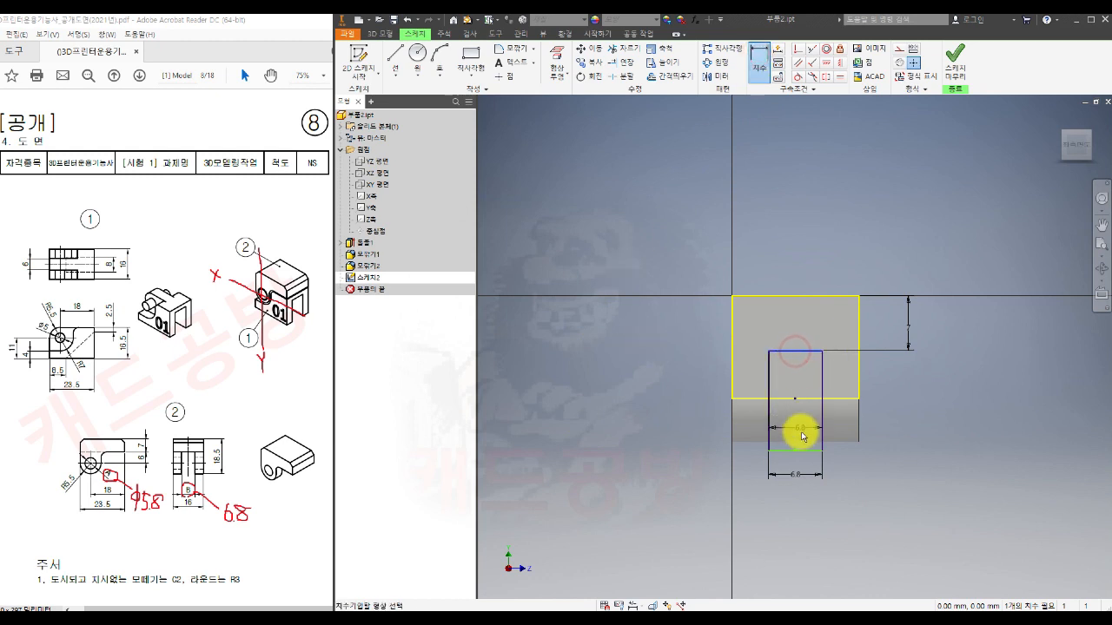
click(804, 451)
click(908, 414)
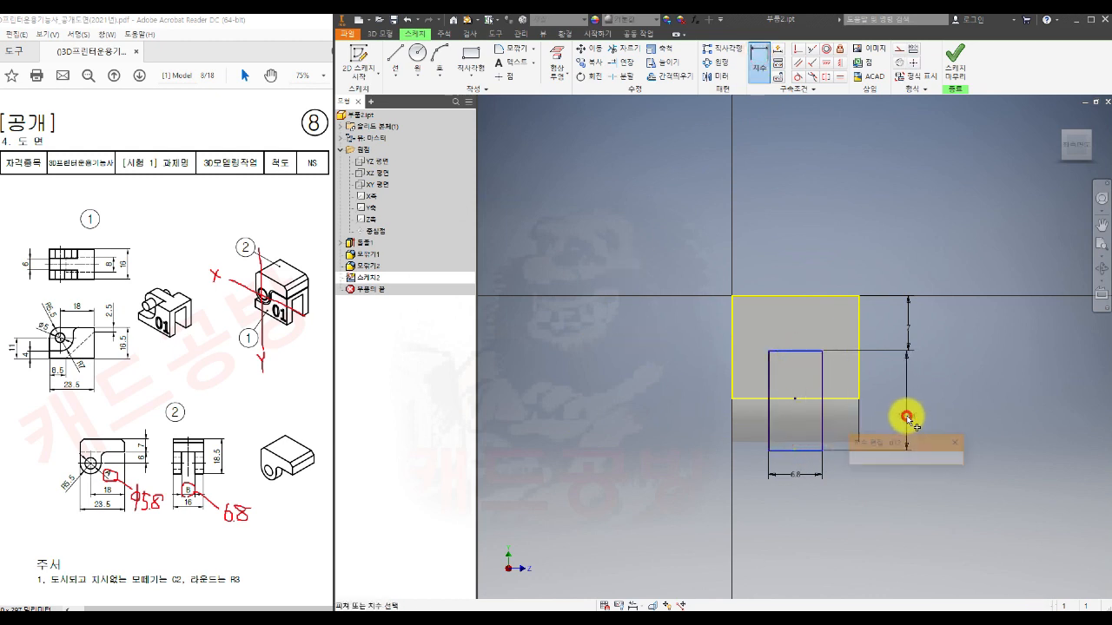
text(13)
key(Return)
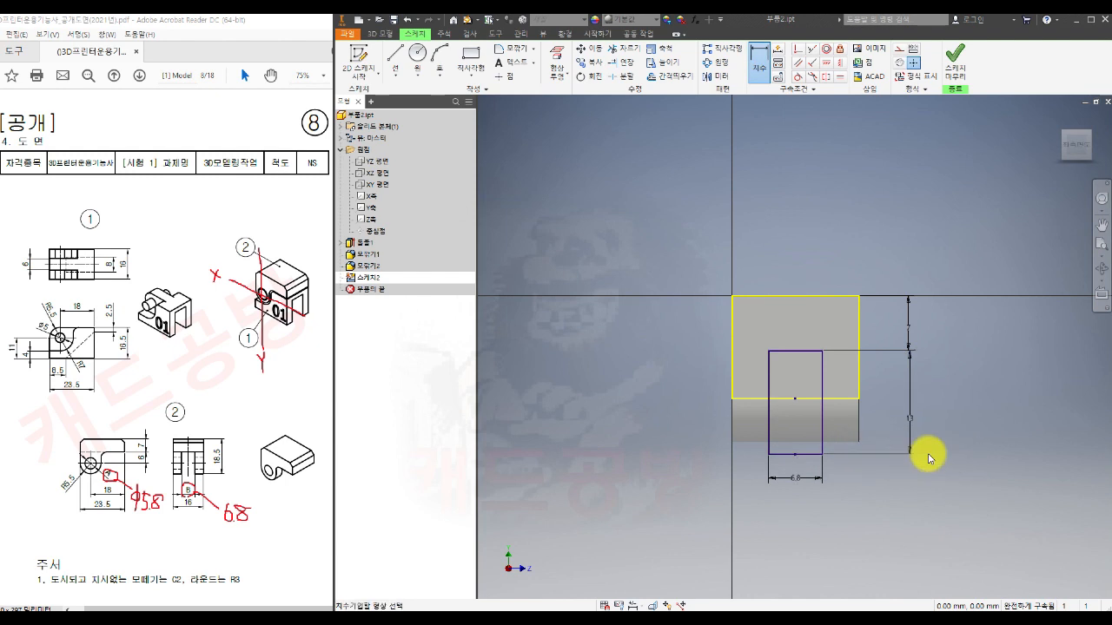
key(Escape)
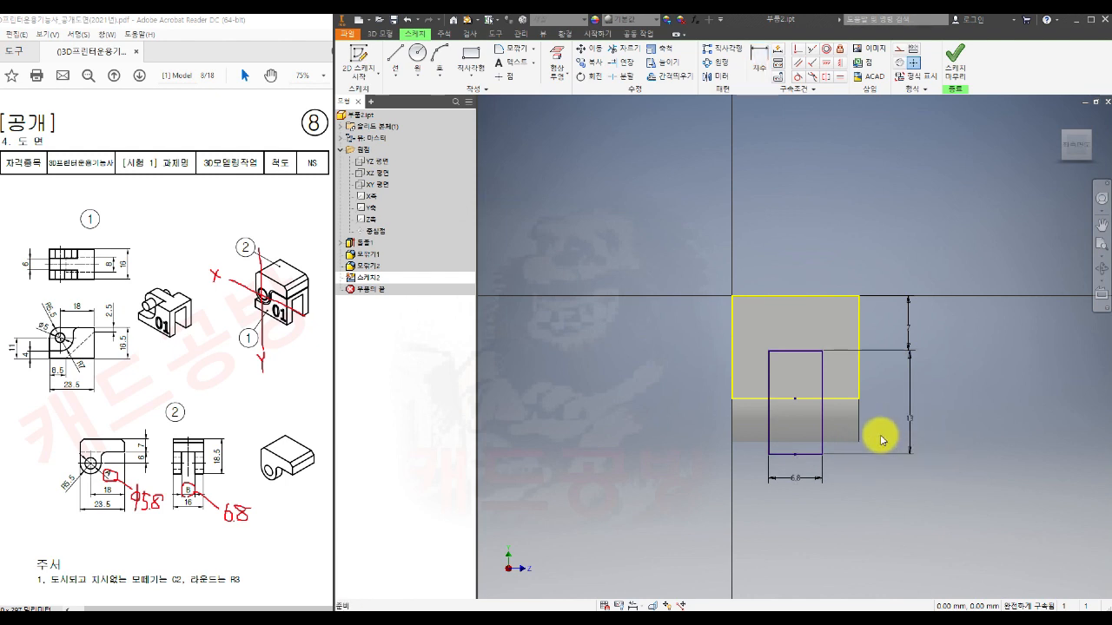
Finish the sketch and cut-extrude the rectangle through the leg with the extent set to the next face (다음 면까지).
click(956, 69)
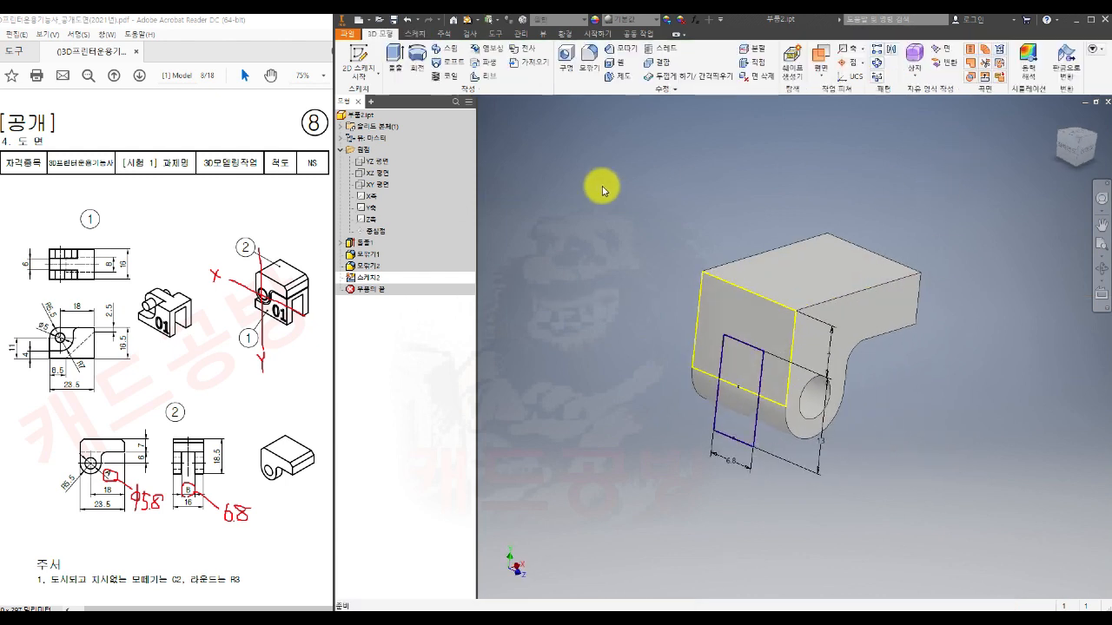
click(395, 63)
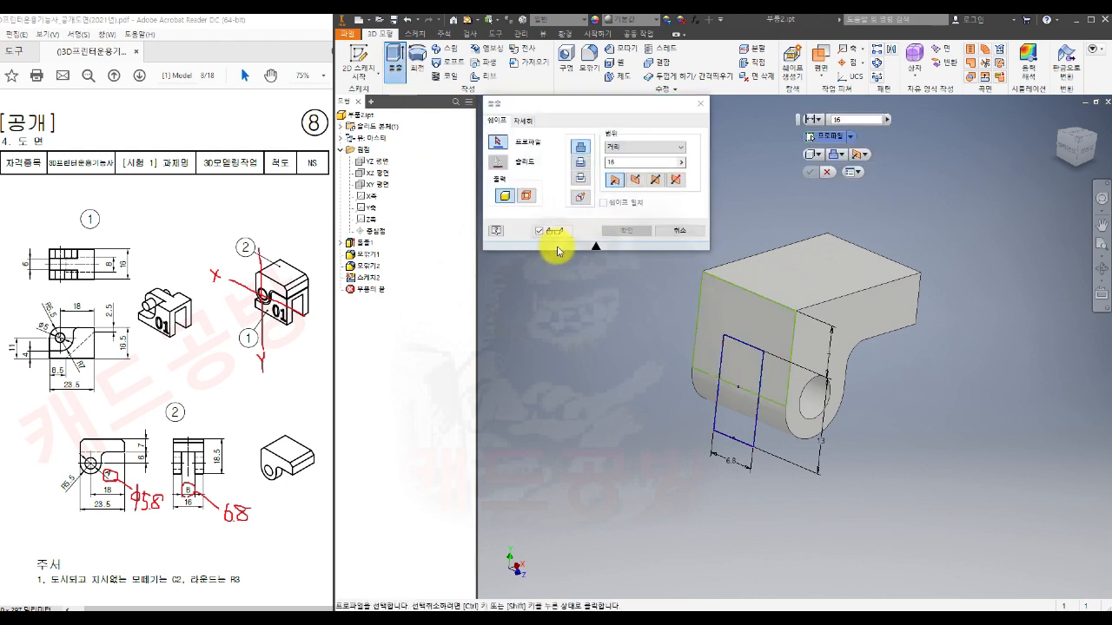
click(582, 166)
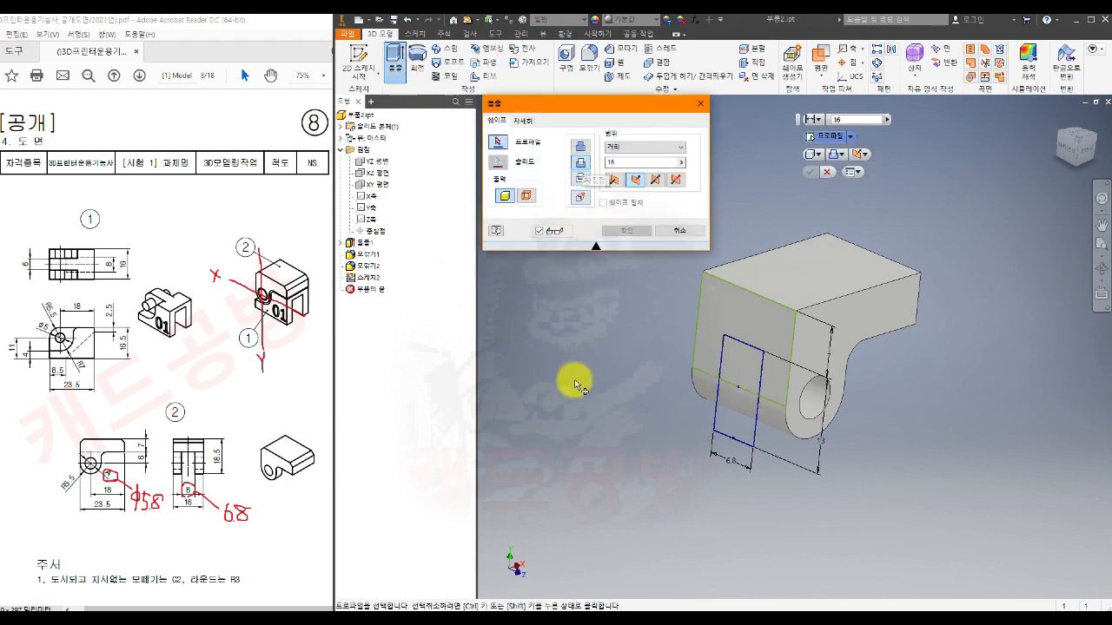
click(745, 428)
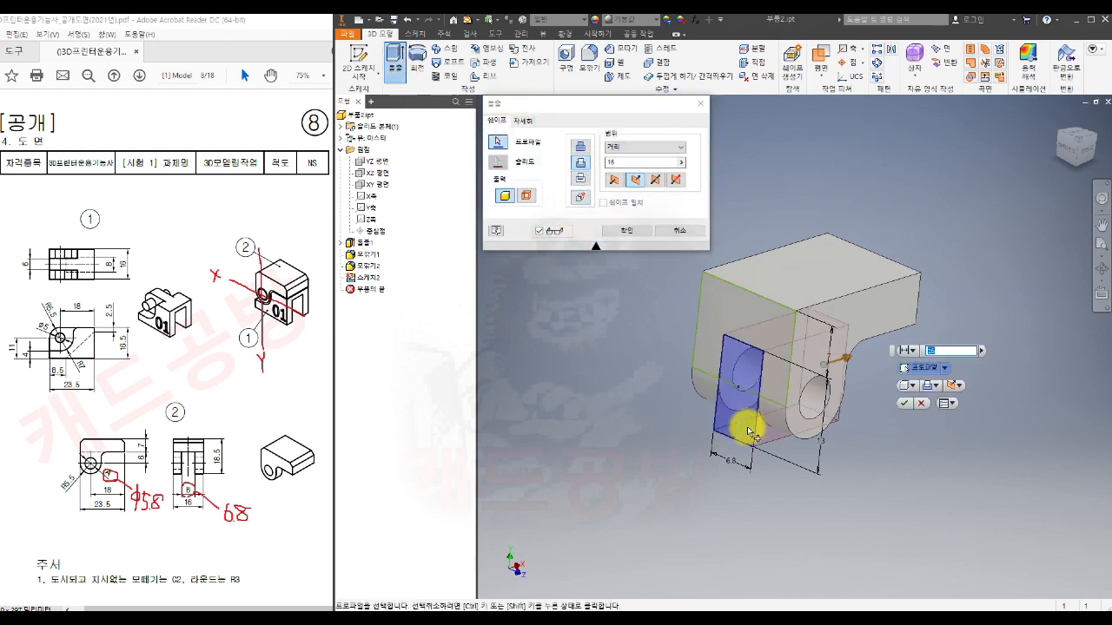
click(640, 147)
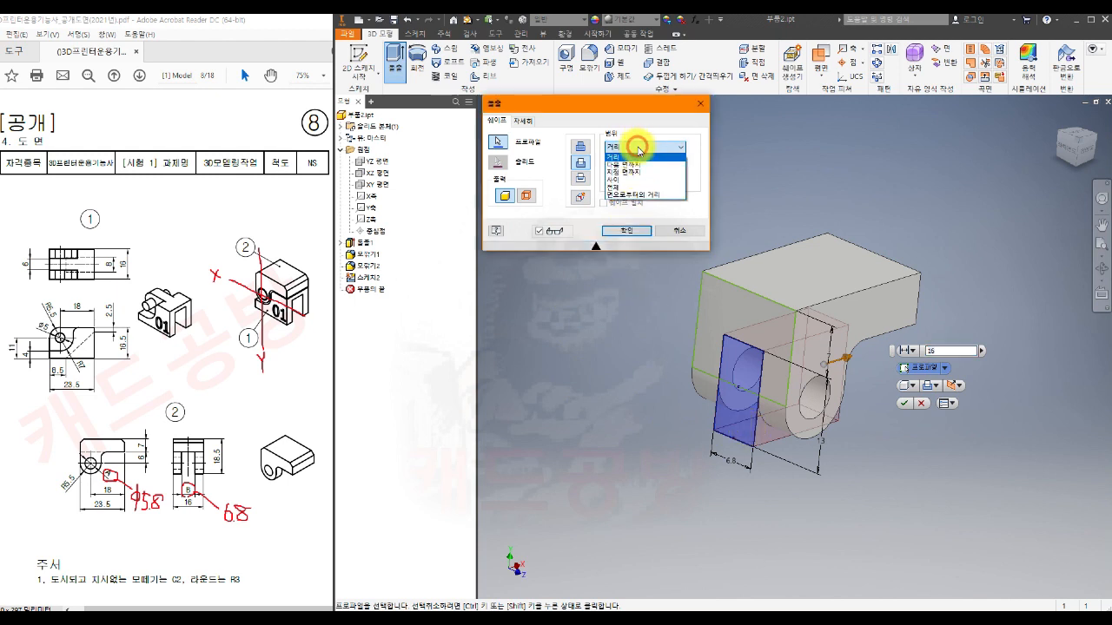
click(638, 163)
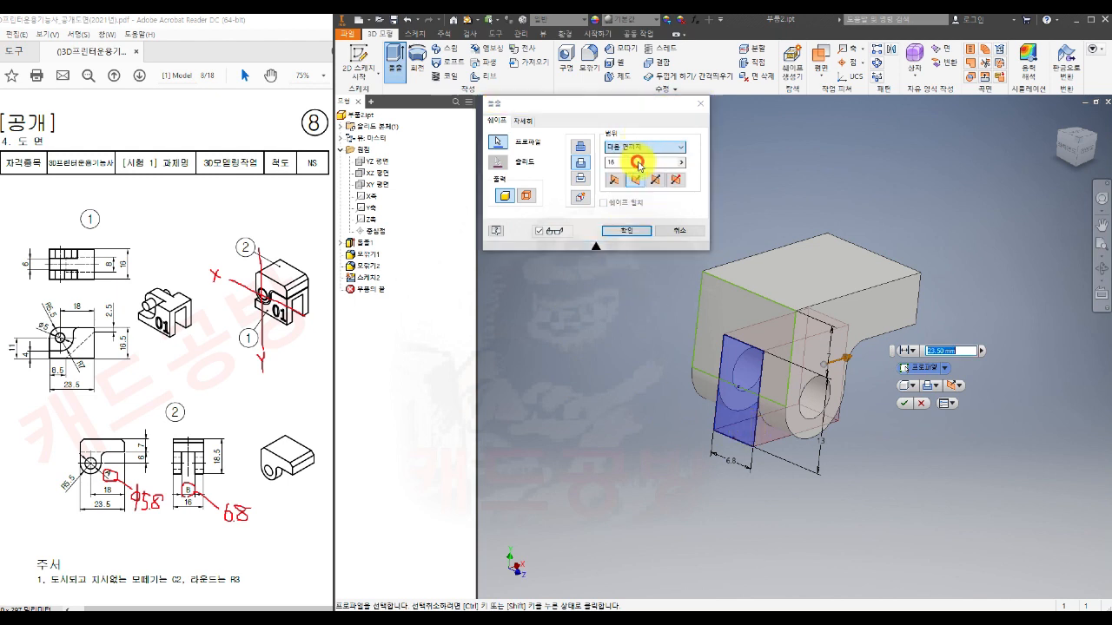
click(635, 231)
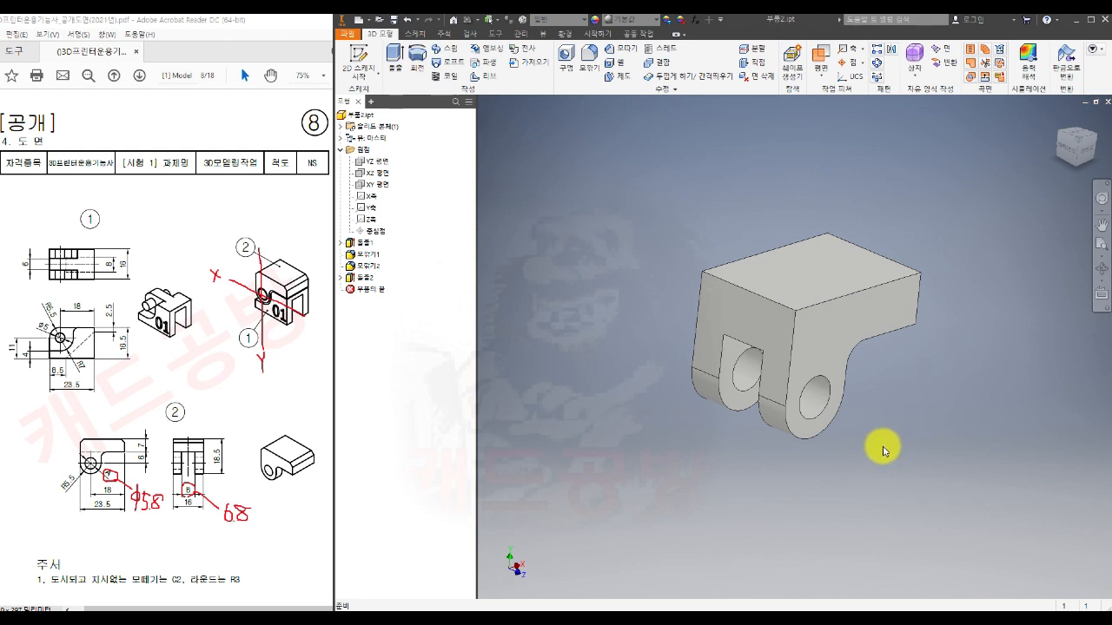
Chamfer the two opposite end edges of the body's top face by 2 mm.
mouse_move(880, 452)
shift+middle_down()
mouse_move(809, 427)
mouse_move(763, 427)
mouse_move(779, 439)
mouse_move(859, 444)
mouse_move(862, 464)
shift+middle_up()
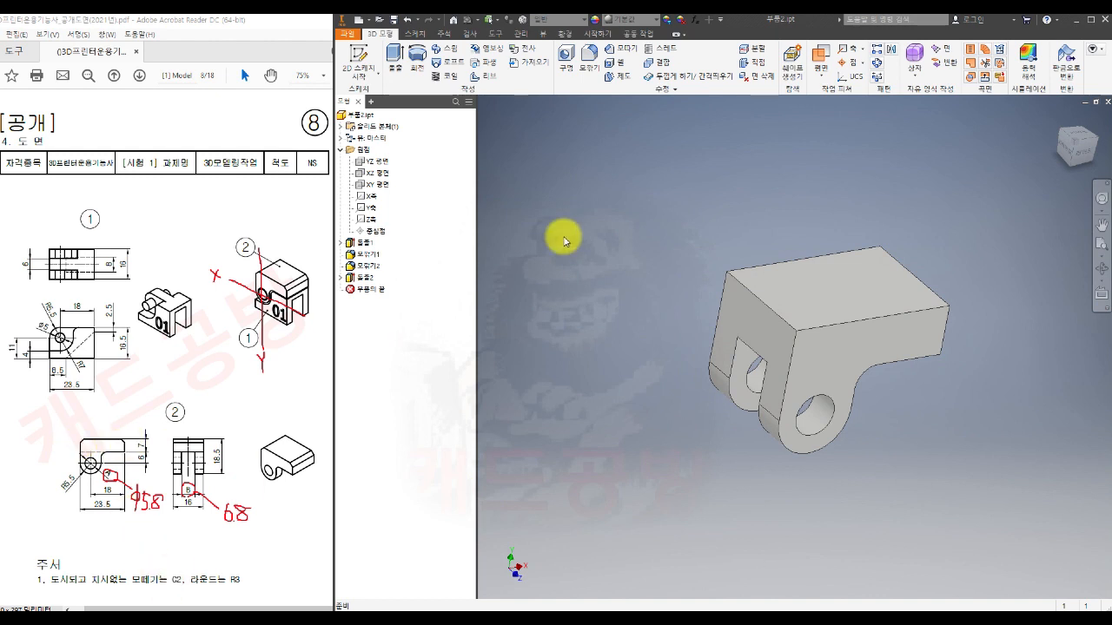
click(622, 49)
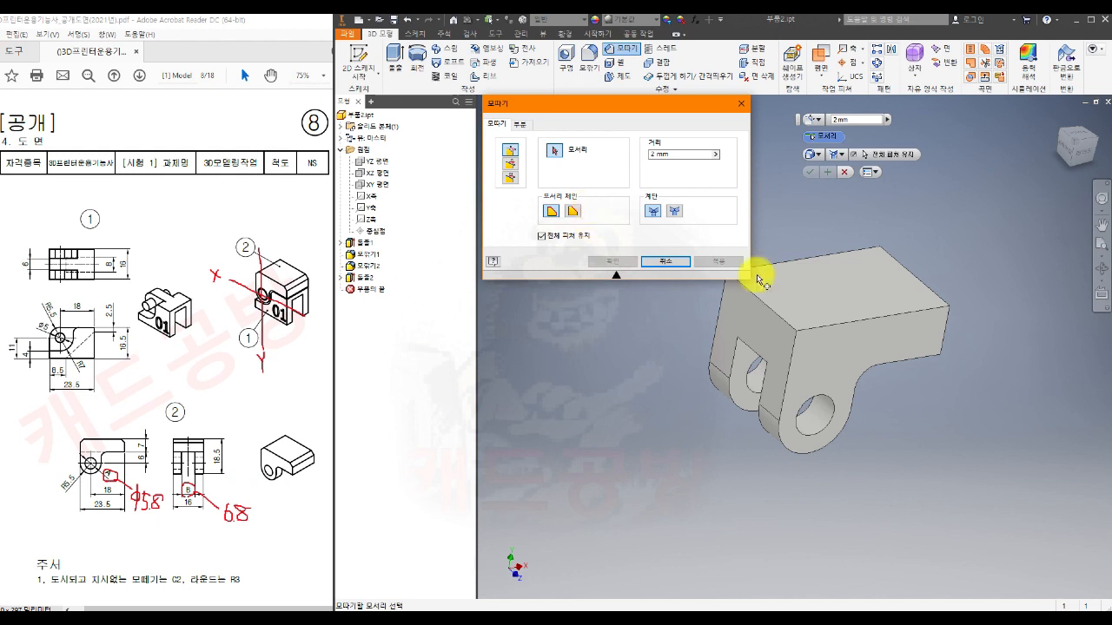
click(765, 308)
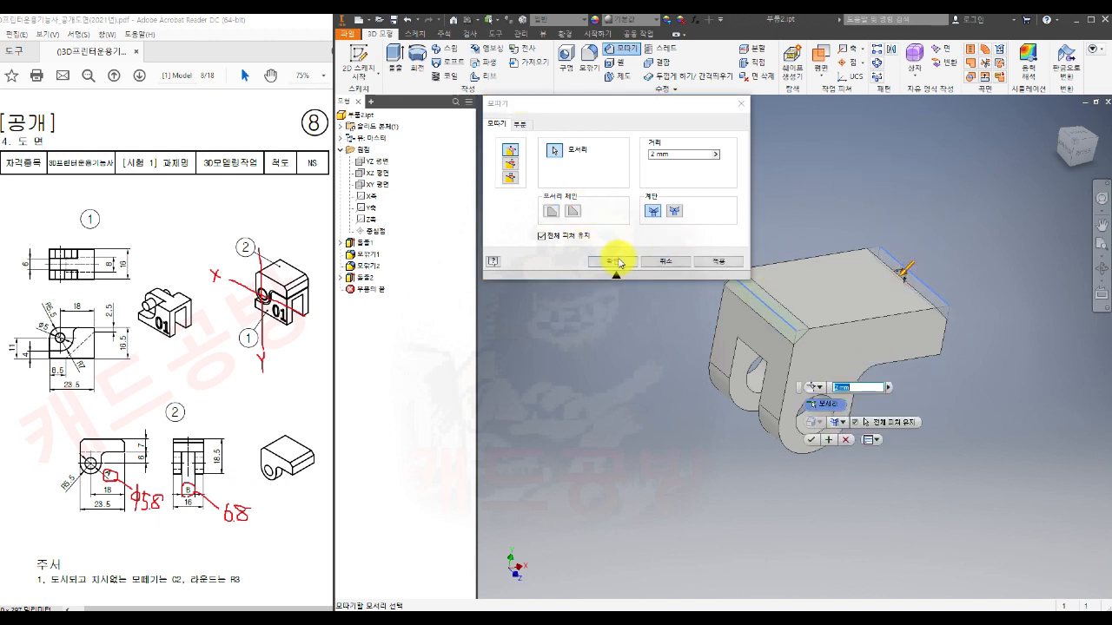
click(612, 262)
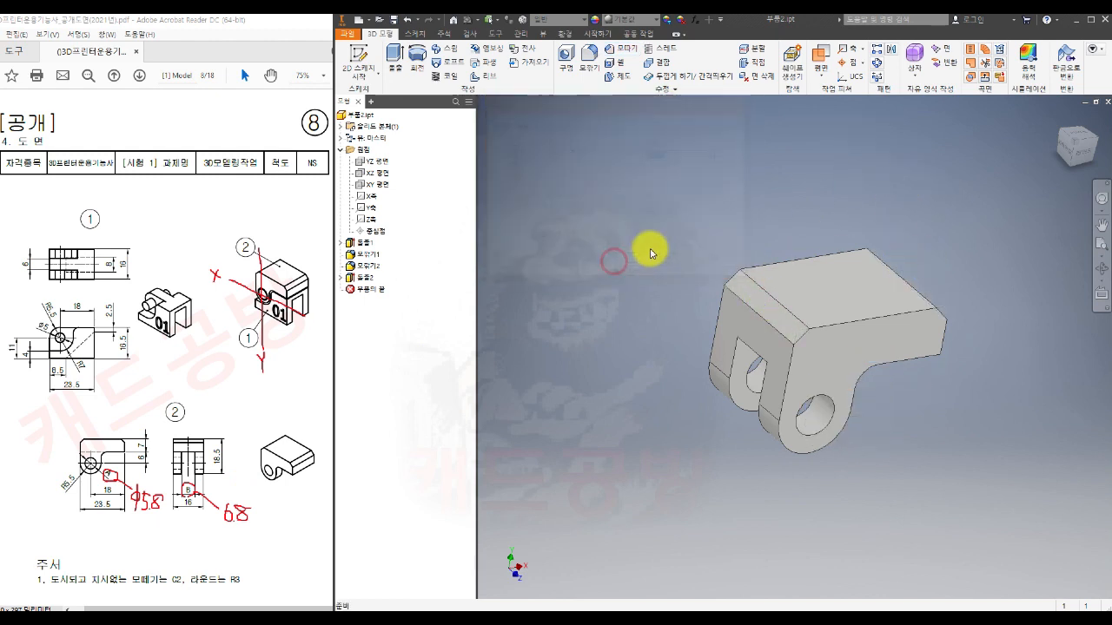
Close the part 2 file and create a new assembly from the SM templates.iam template.
click(1079, 157)
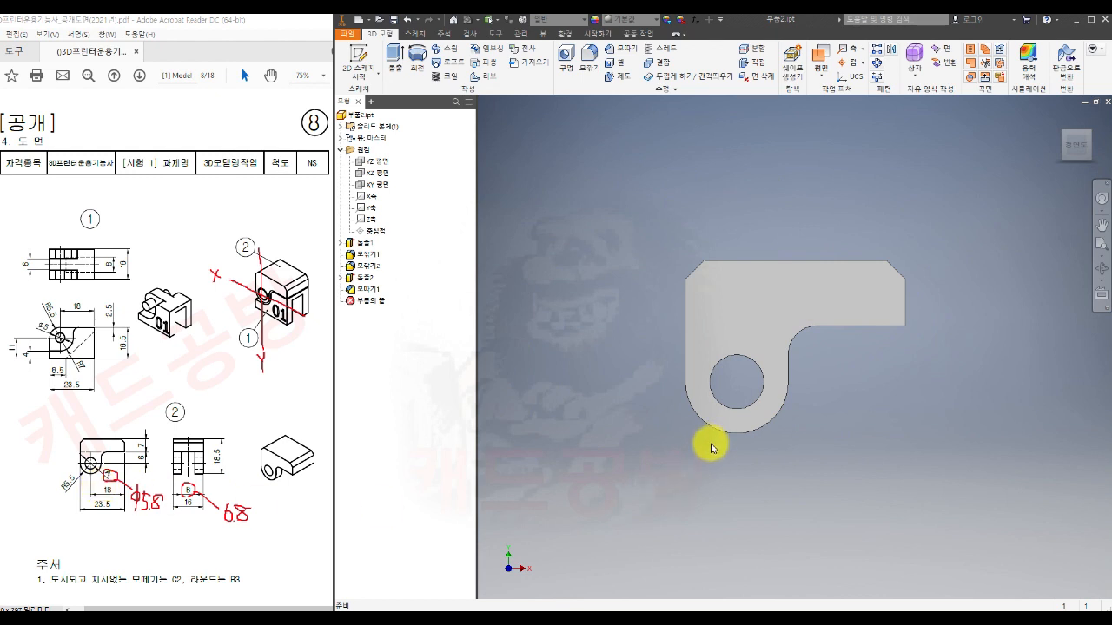
click(1097, 154)
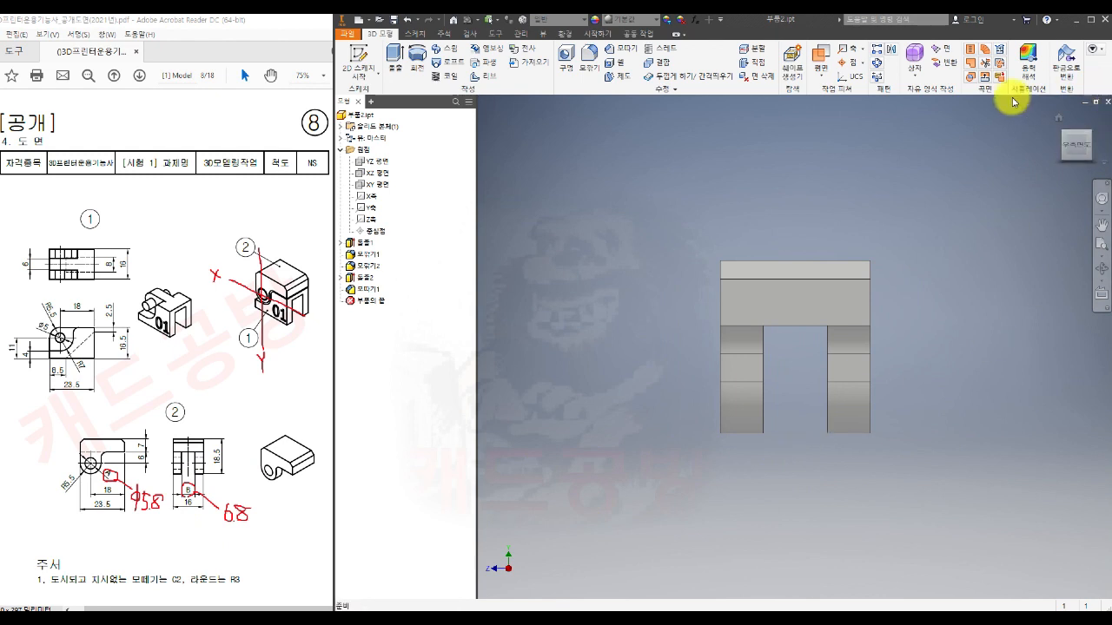
click(1056, 117)
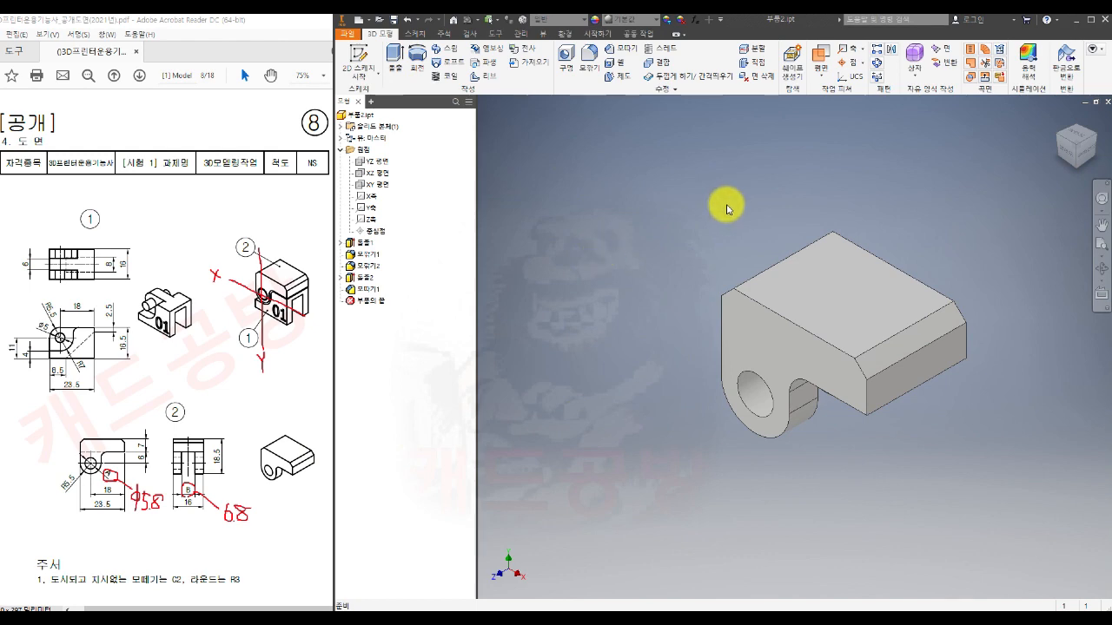
click(1107, 102)
click(360, 57)
click(695, 323)
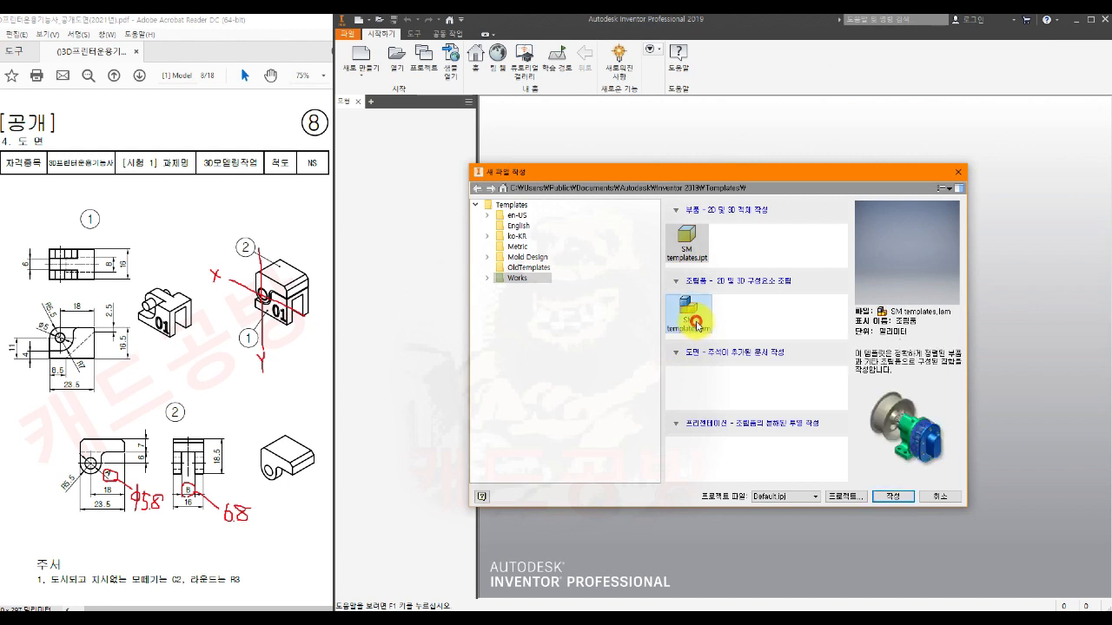
click(890, 498)
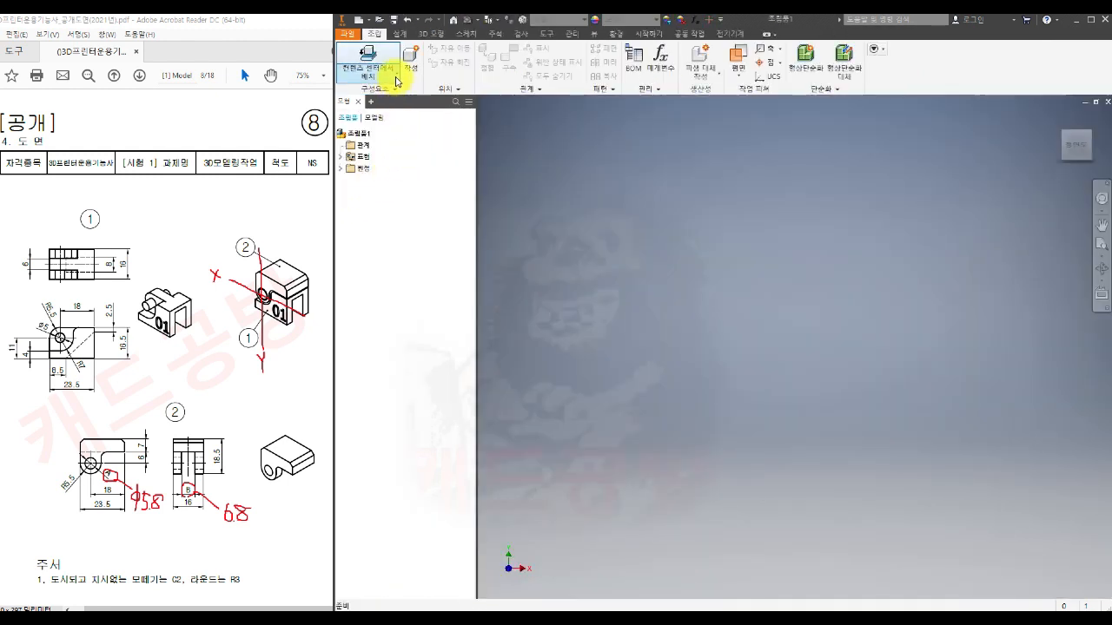
Place 부품1.ipt in the assembly, grounded at the origin, as its only instance.
click(396, 80)
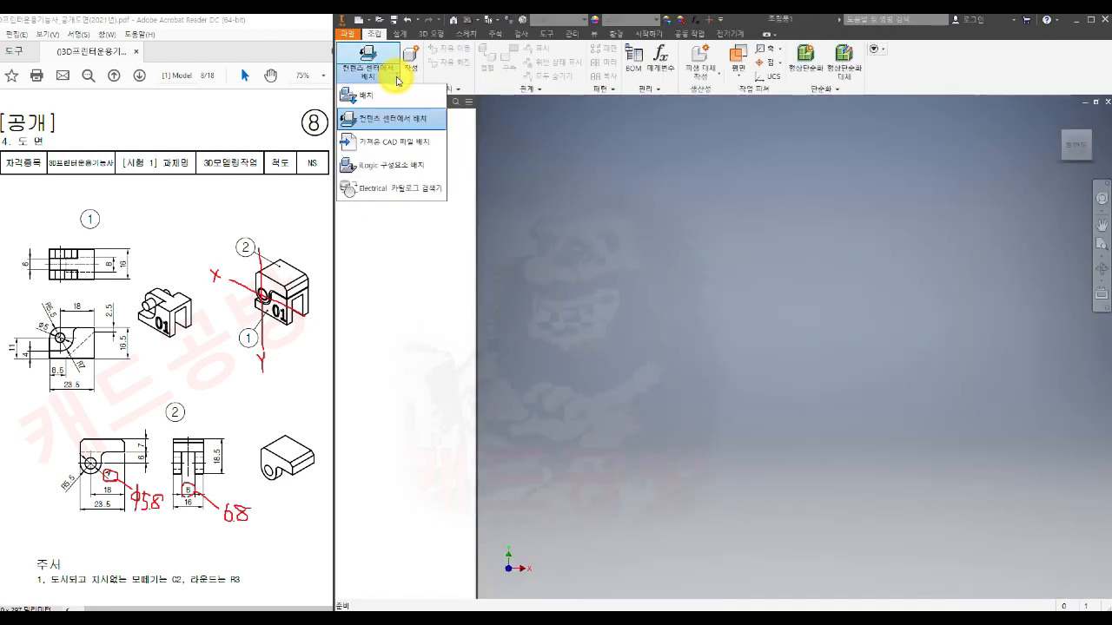
click(393, 96)
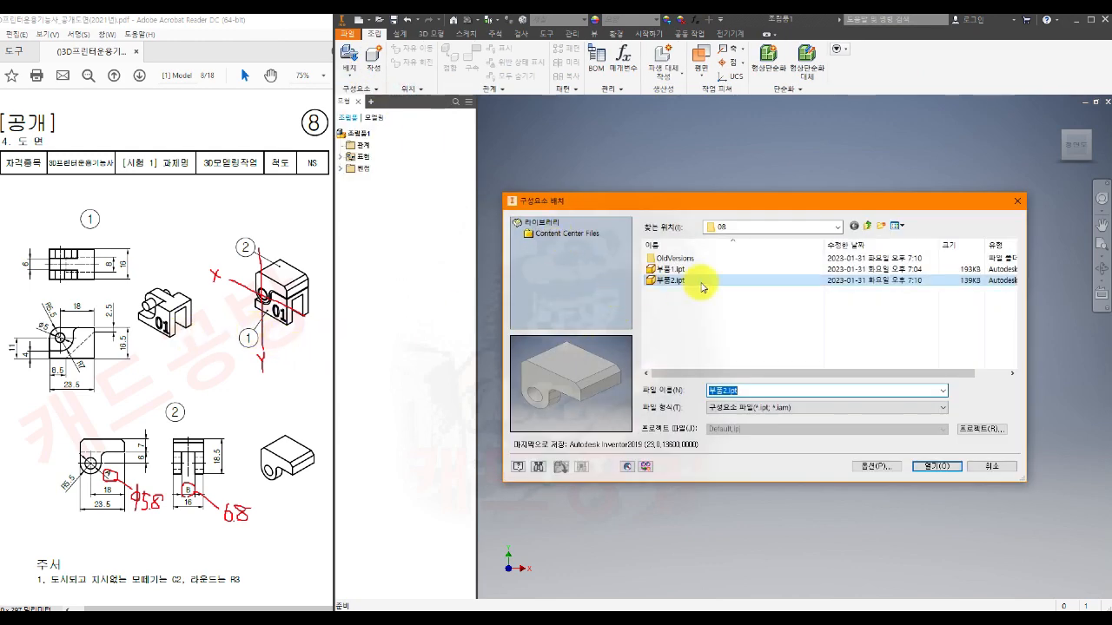
click(667, 269)
click(936, 468)
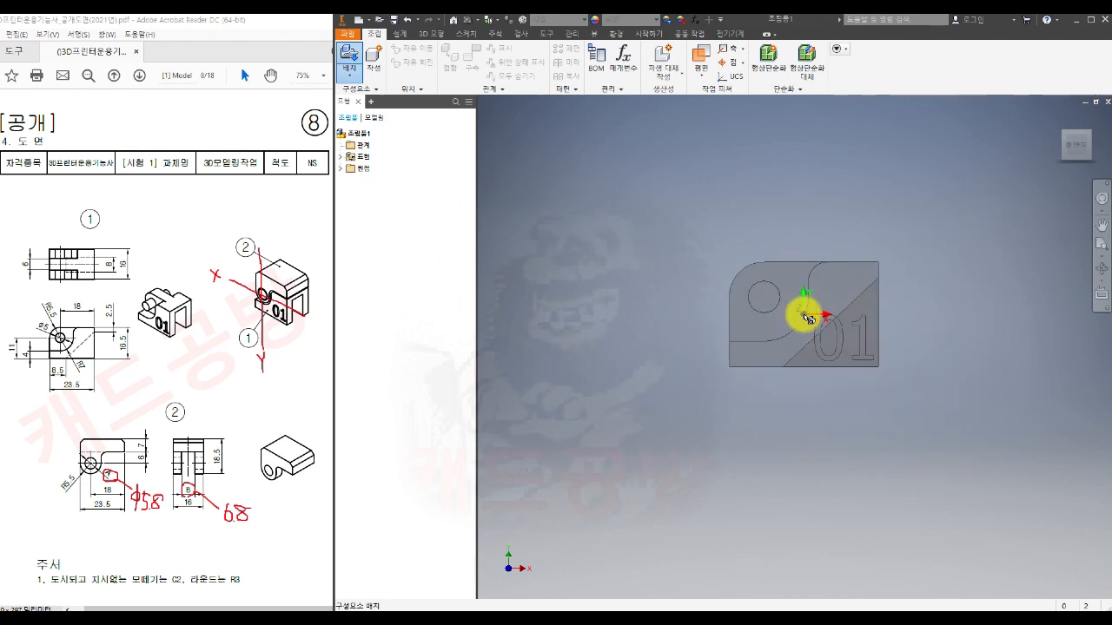
right_click(806, 320)
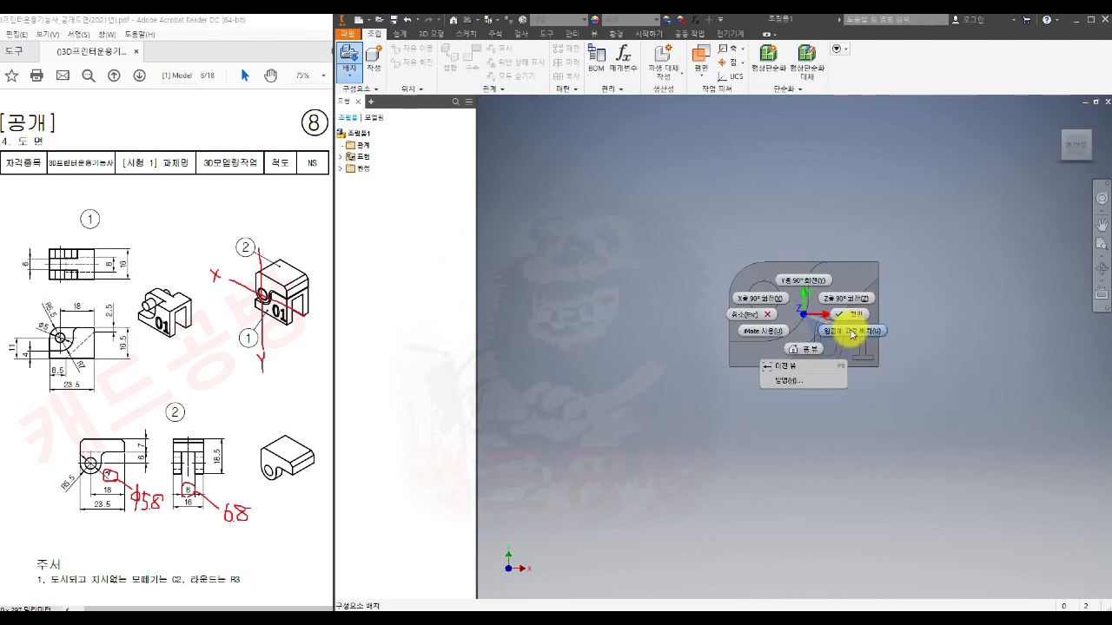
click(852, 332)
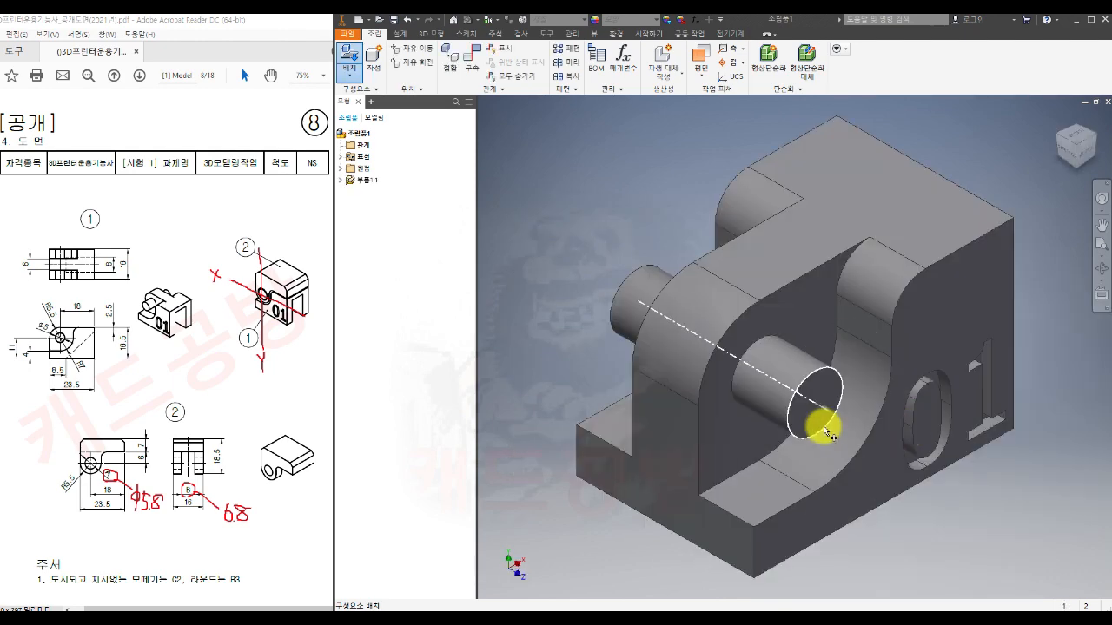
key(Escape)
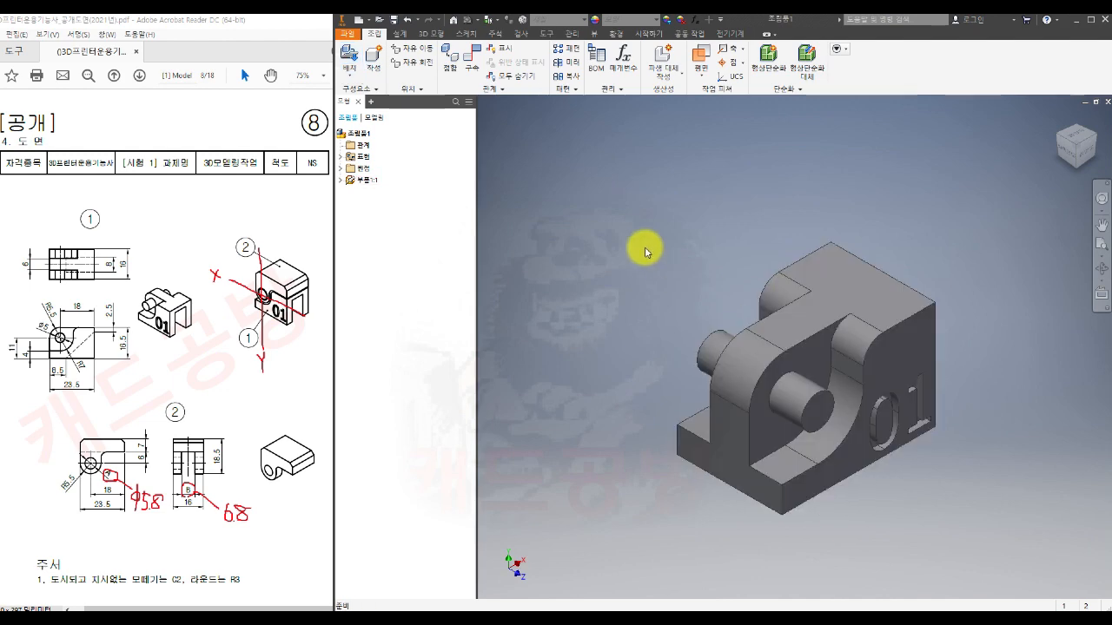
Place one instance of 부품2.ipt in free space above part 1.
click(349, 54)
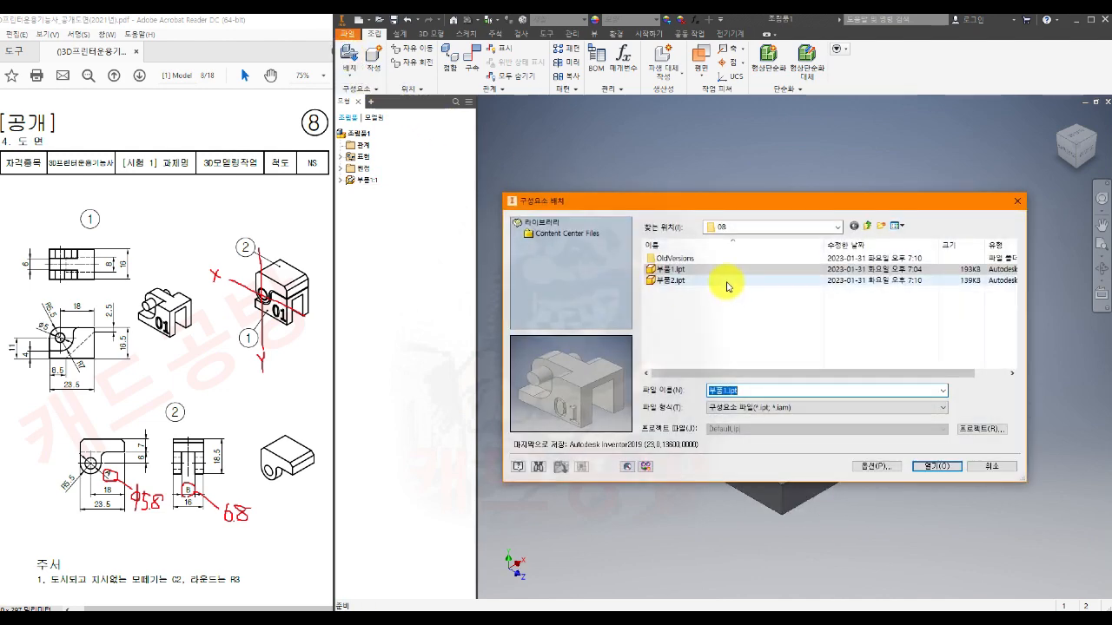
click(679, 281)
click(936, 466)
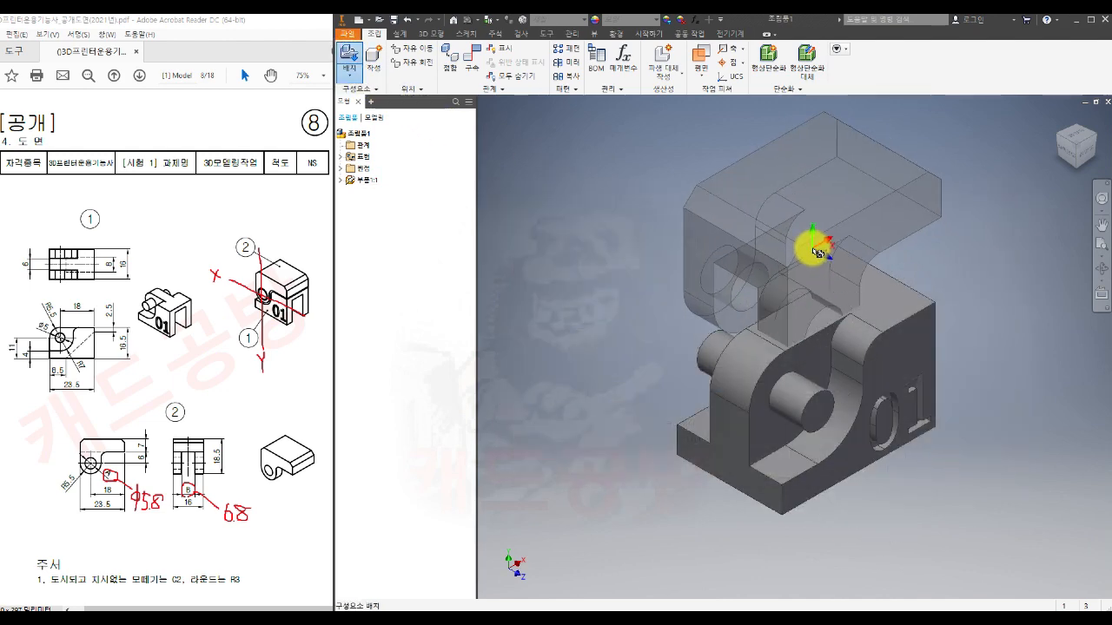
click(794, 255)
key(Escape)
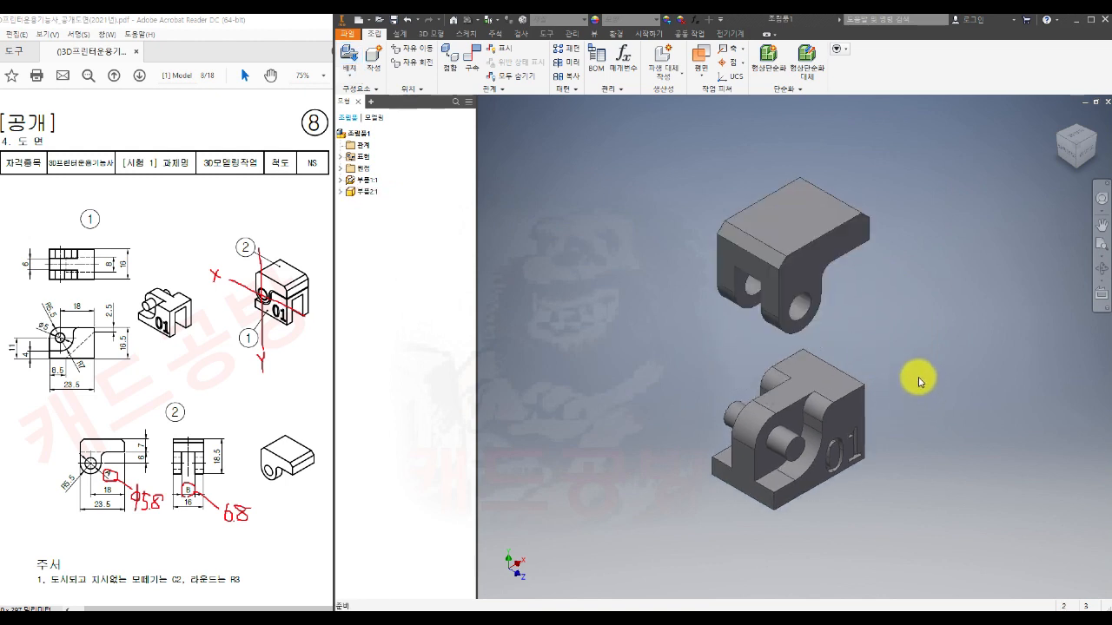
Mate the axis of part 2's hole to the axis of part 1's pin, using the aligned solution.
click(472, 53)
click(797, 311)
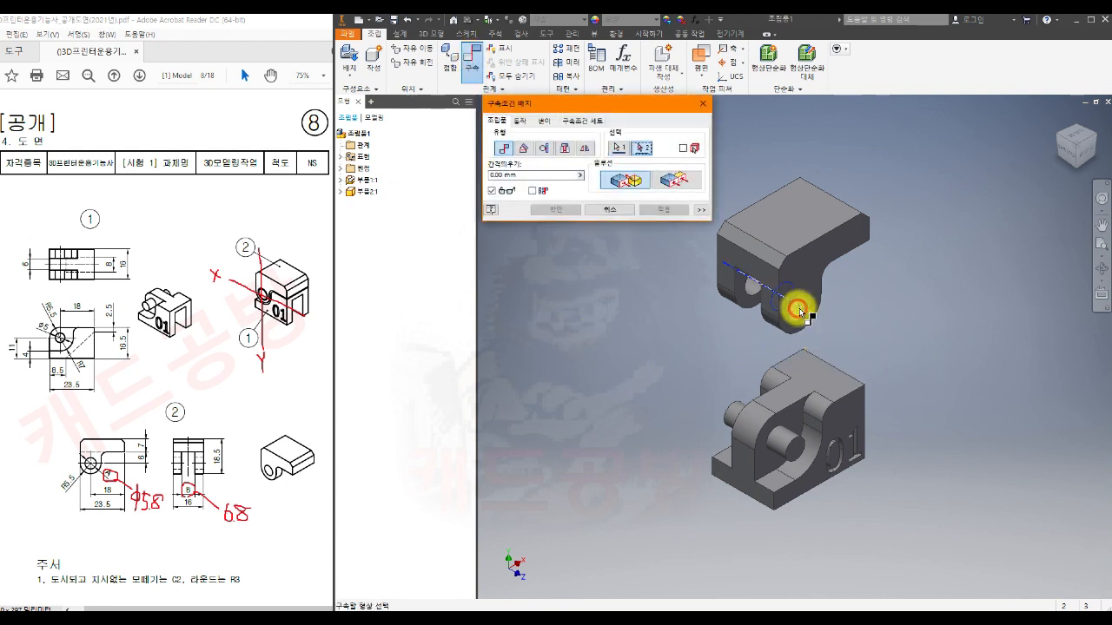
click(798, 450)
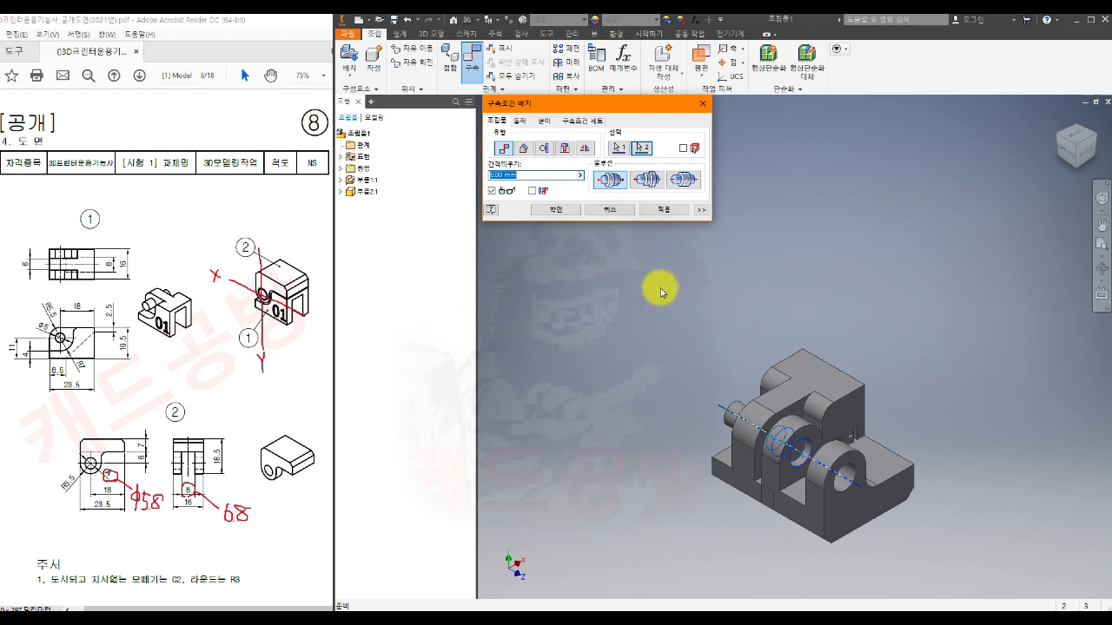
click(643, 181)
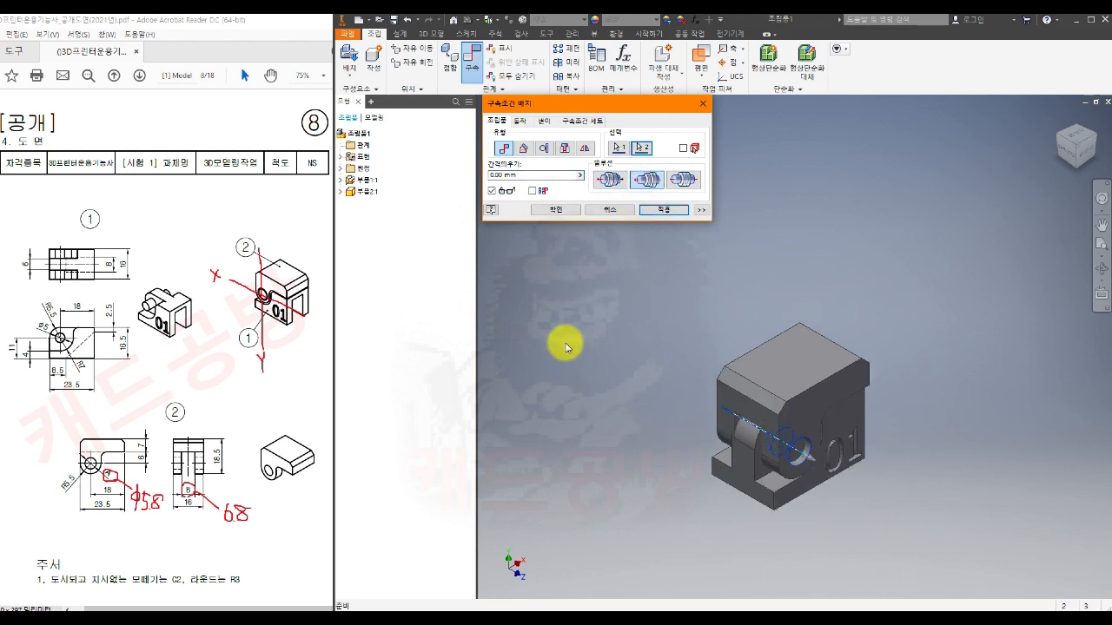
click(666, 210)
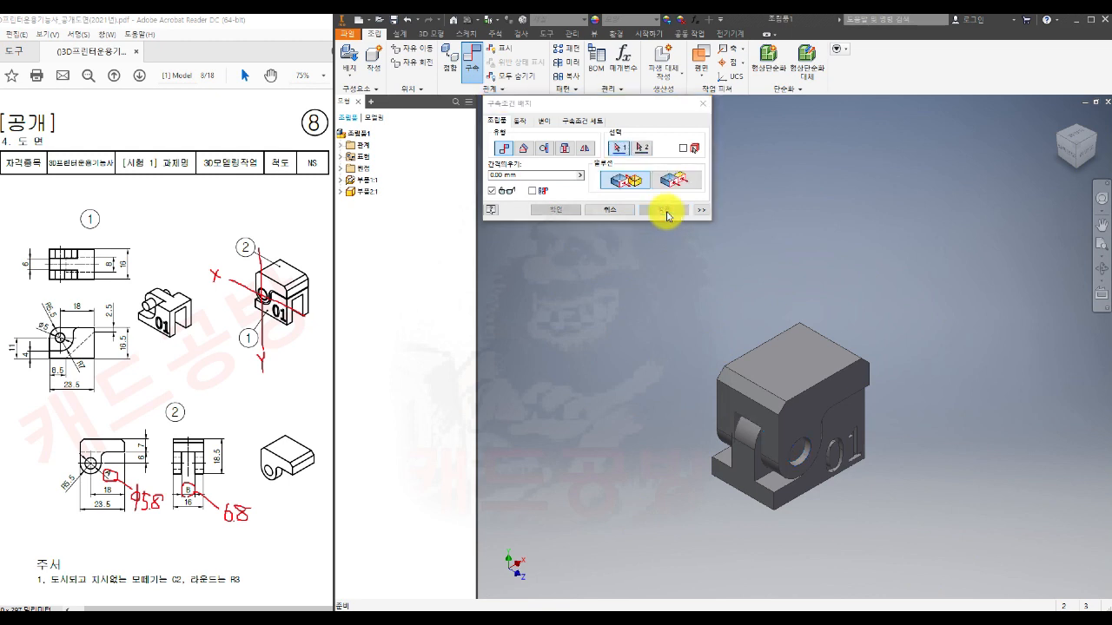
Constrain the XY origin planes of part 1 and part 2 flush with a 0 mm offset.
click(340, 180)
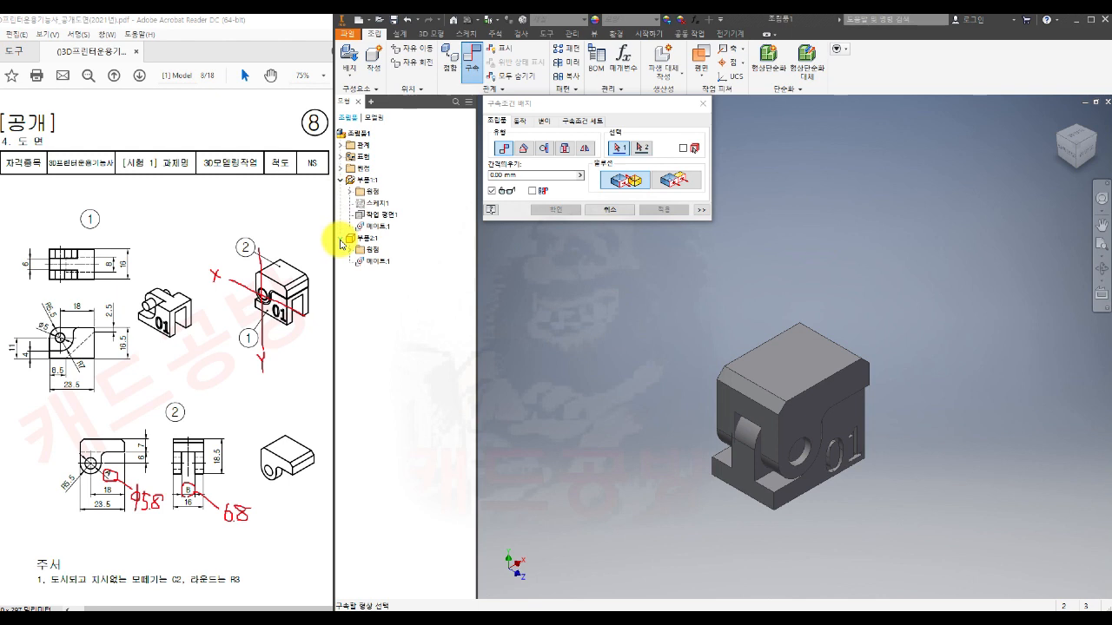
click(350, 191)
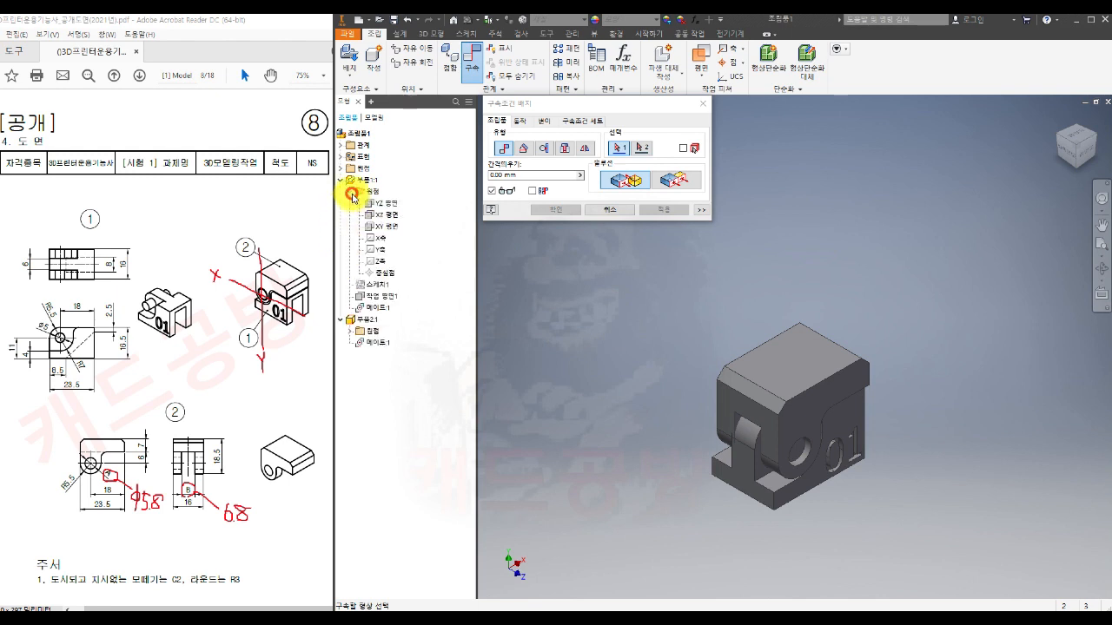
click(350, 331)
click(385, 227)
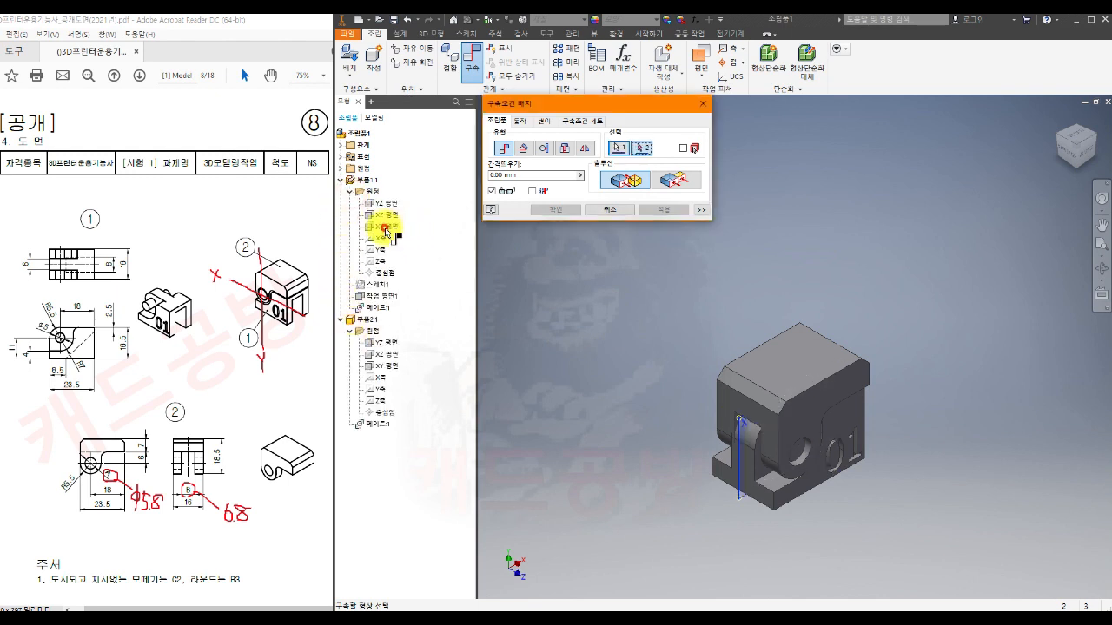
click(387, 366)
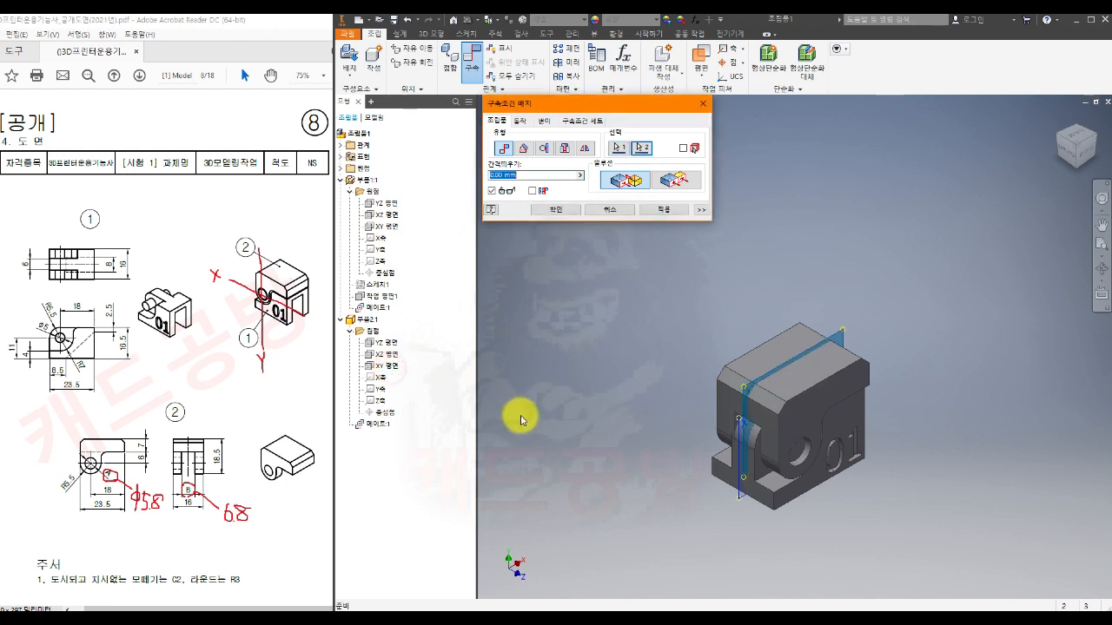
drag(1068, 154, 924, 330)
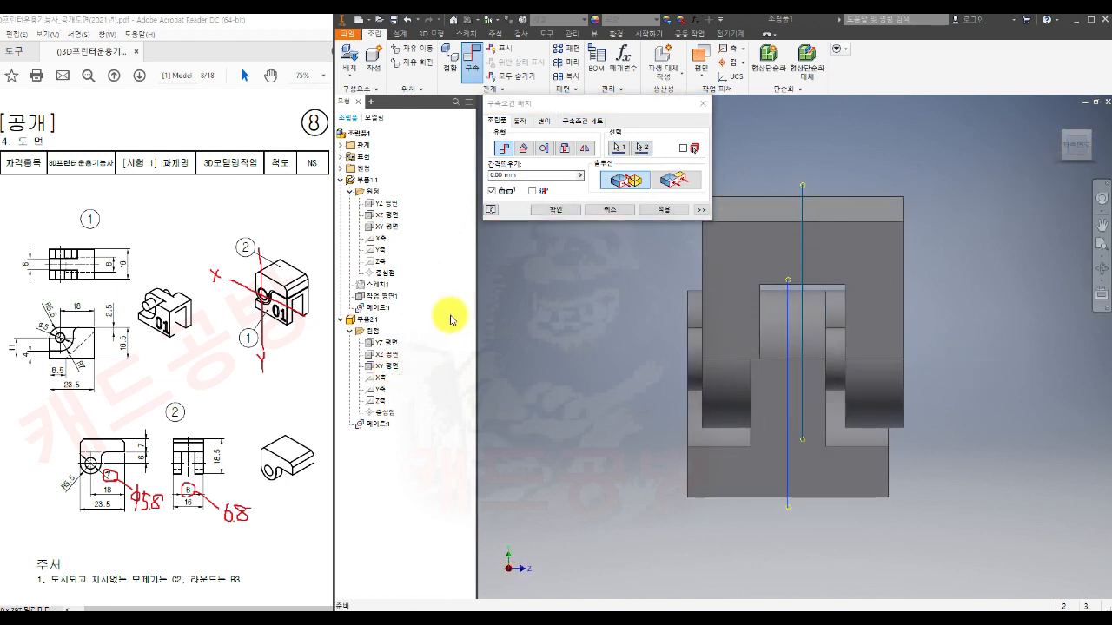
click(678, 183)
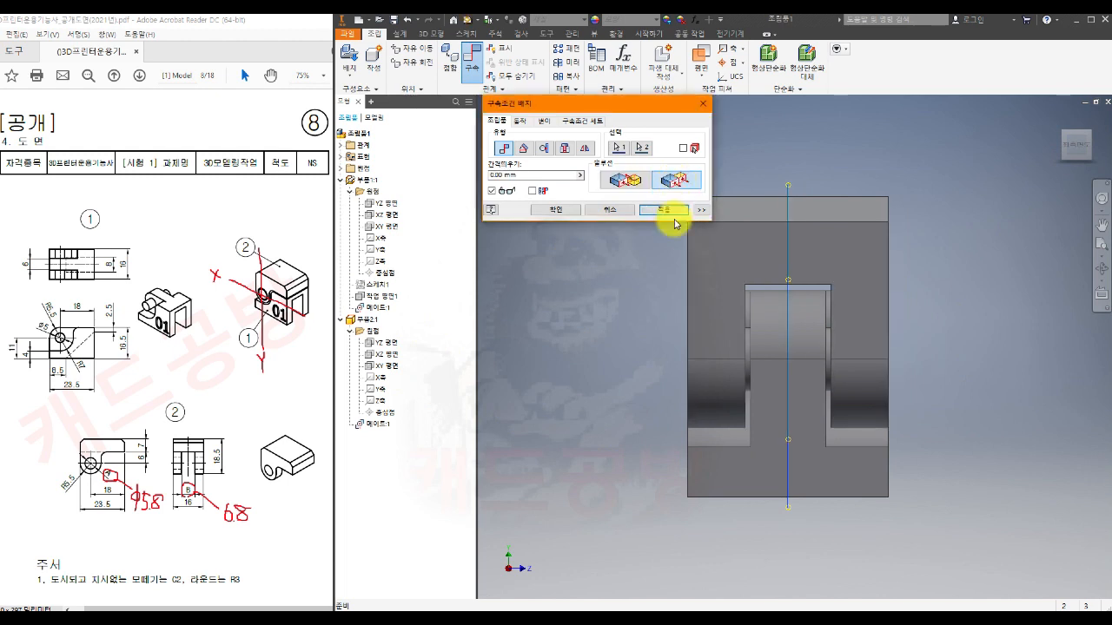
click(672, 212)
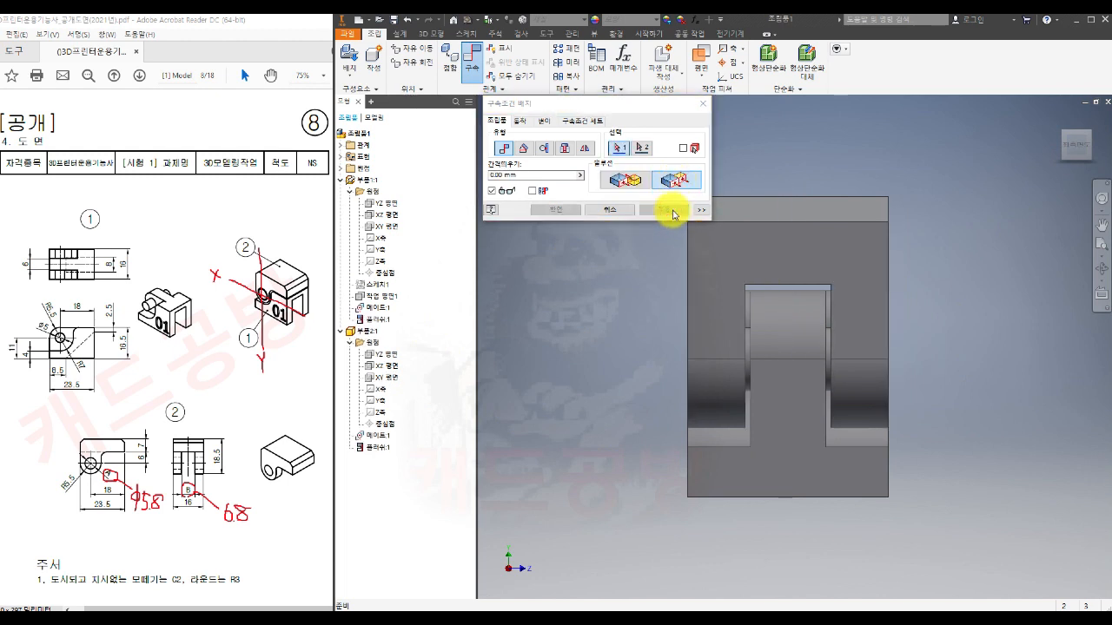
click(703, 104)
Orient the assembly isometrically with the 01 face and the open-slot end showing, and set this as the home view.
click(1060, 115)
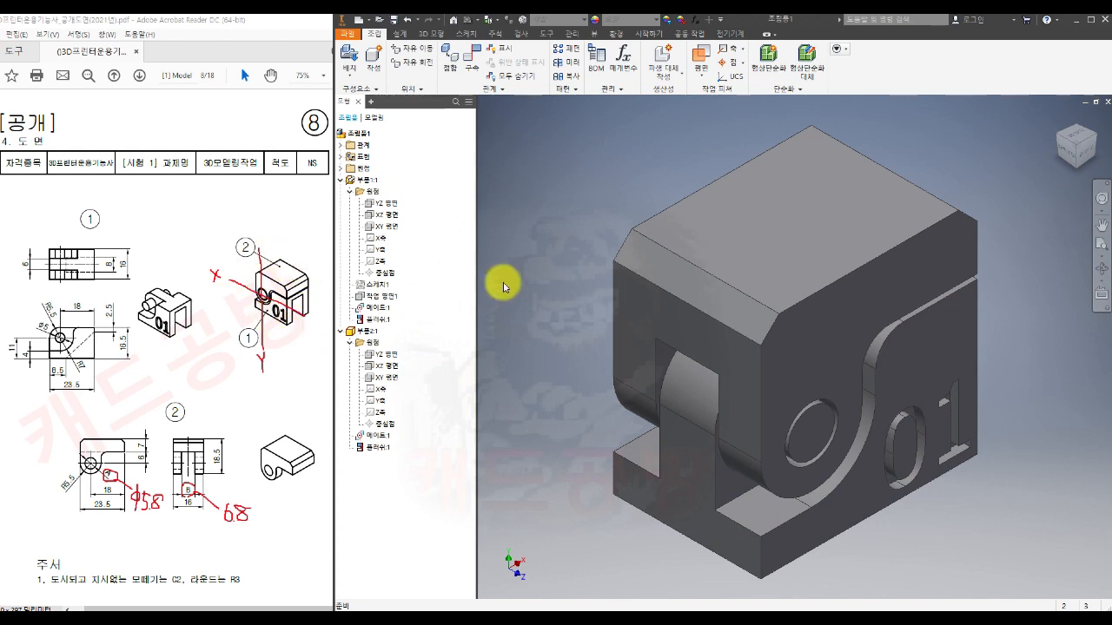
click(1085, 150)
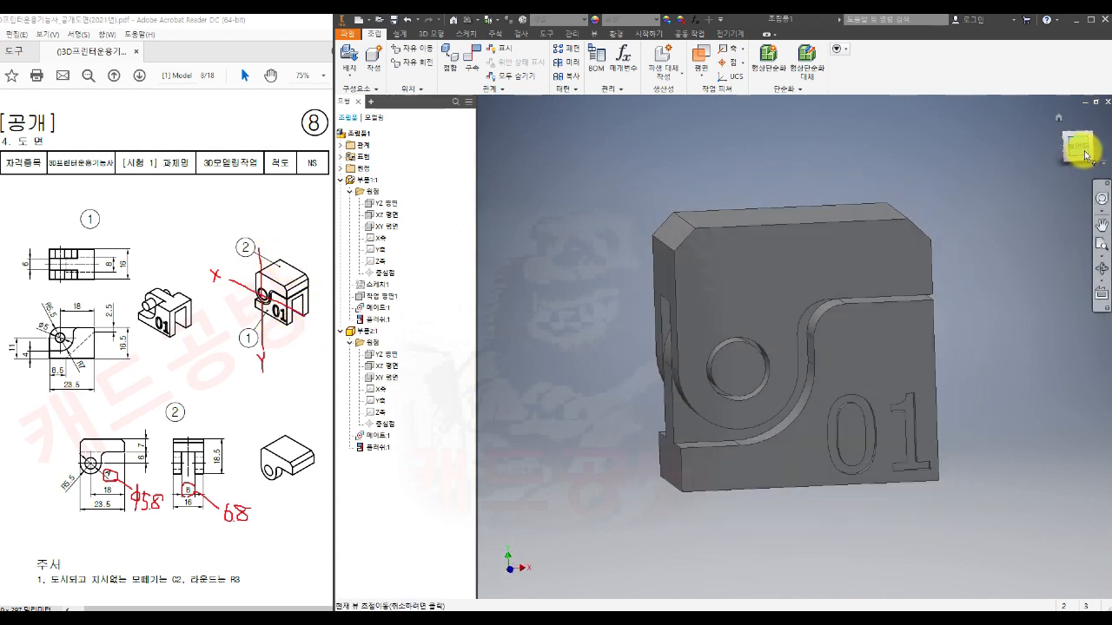
click(1088, 138)
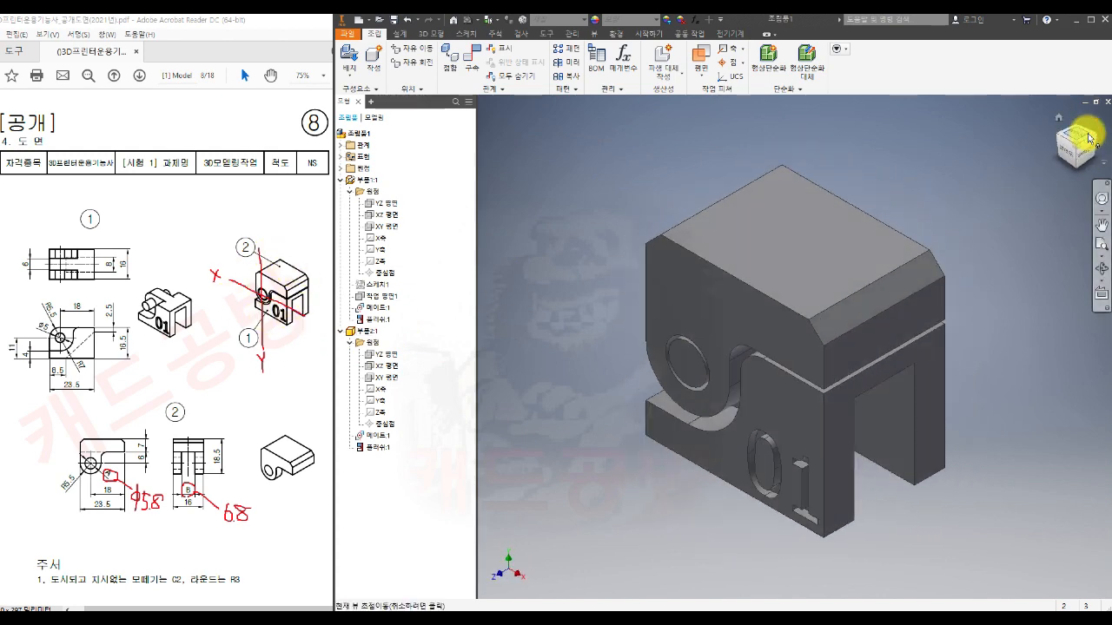
right_click(1070, 120)
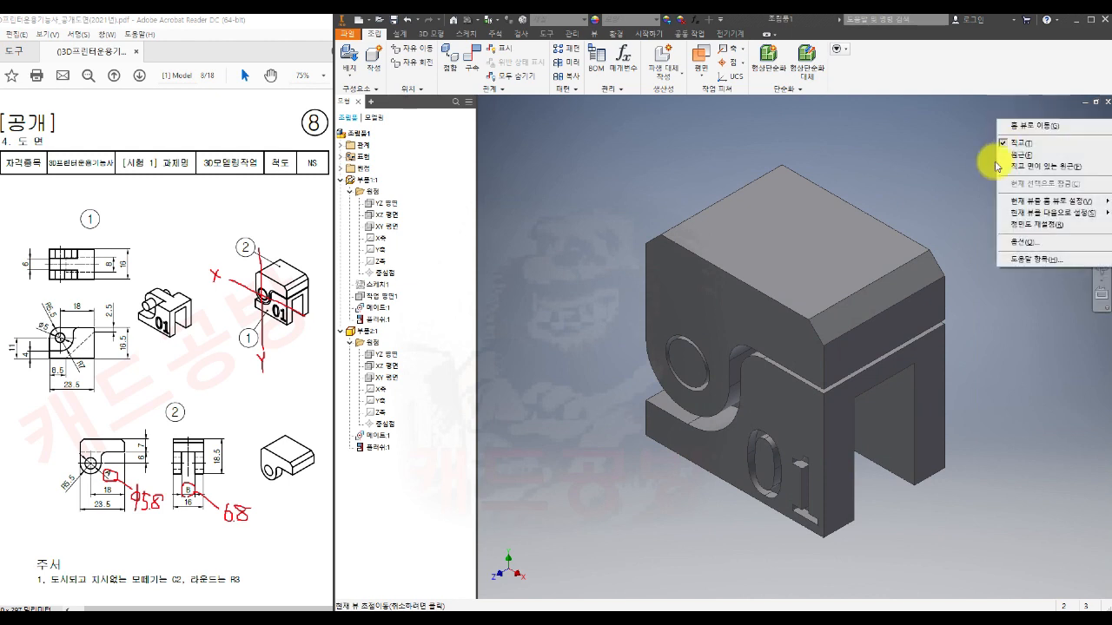
mouse_move(1017, 202)
click(968, 213)
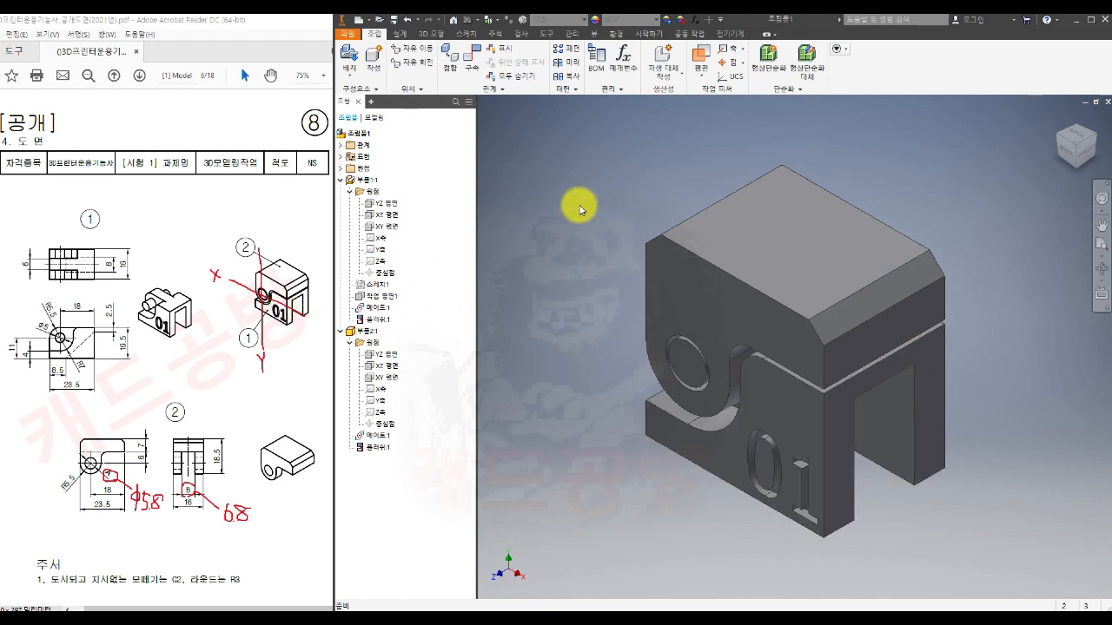
Save the assembly as 비번호_08.iam in the 08 folder.
click(351, 35)
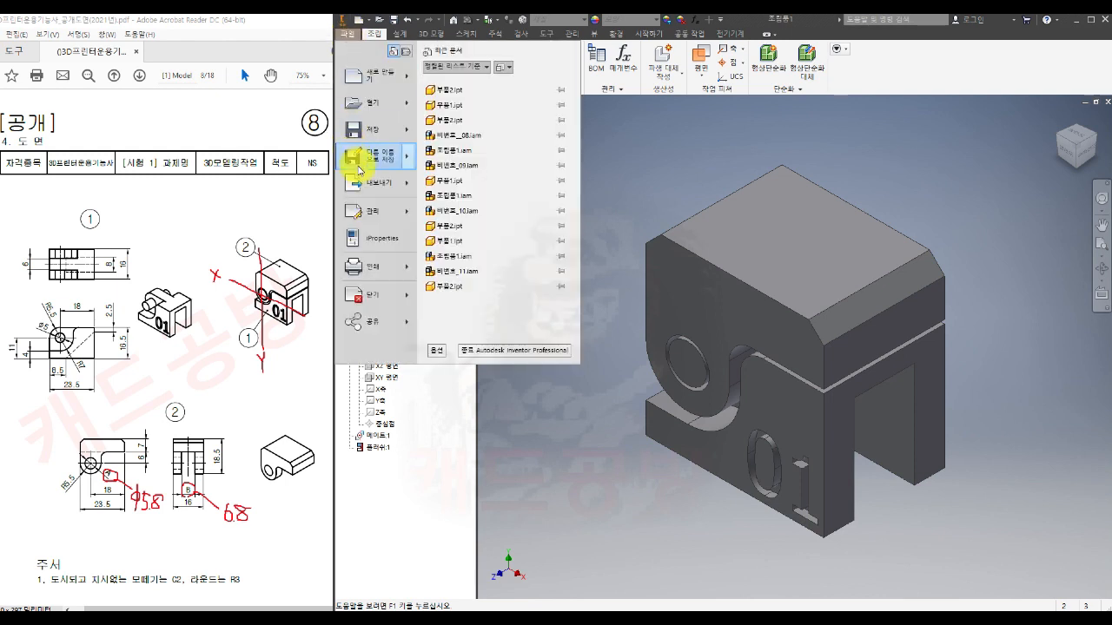
mouse_move(359, 169)
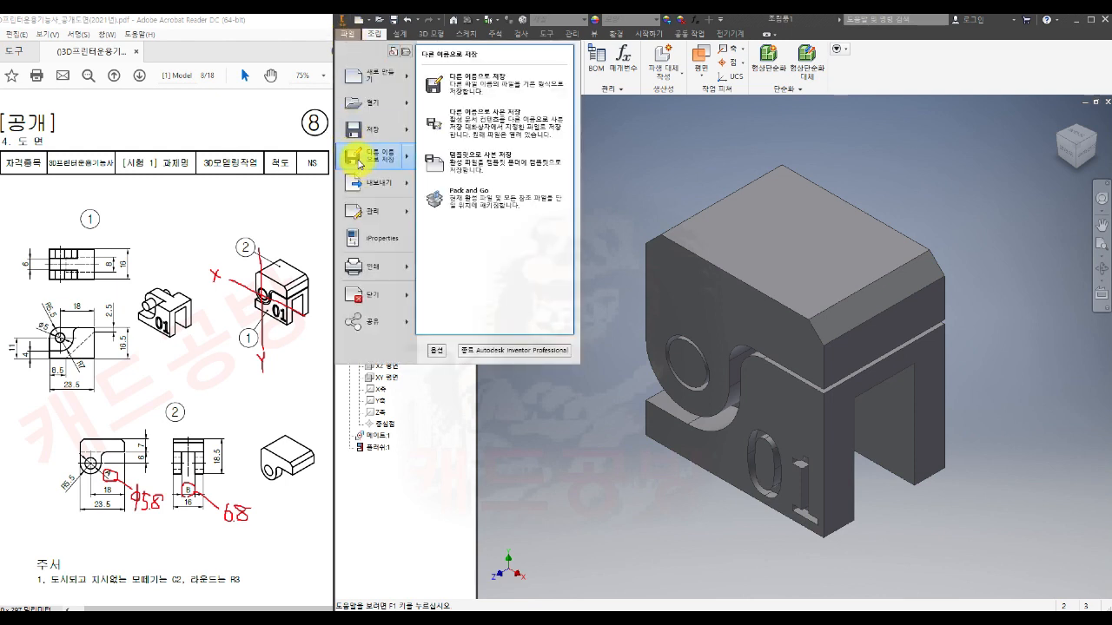
click(513, 87)
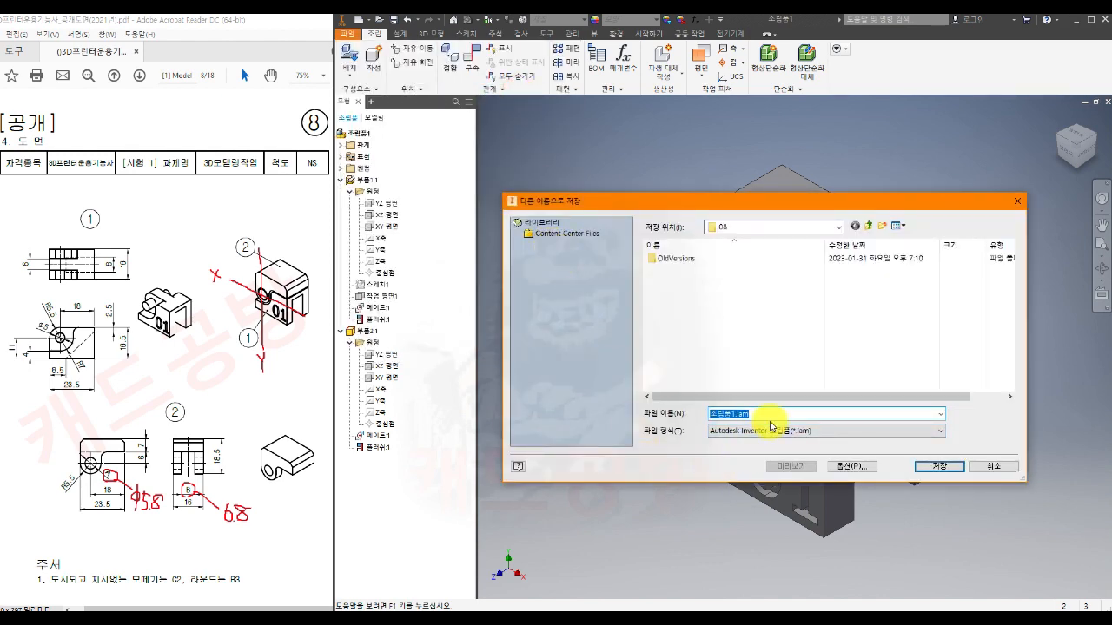
text(ㅇ)
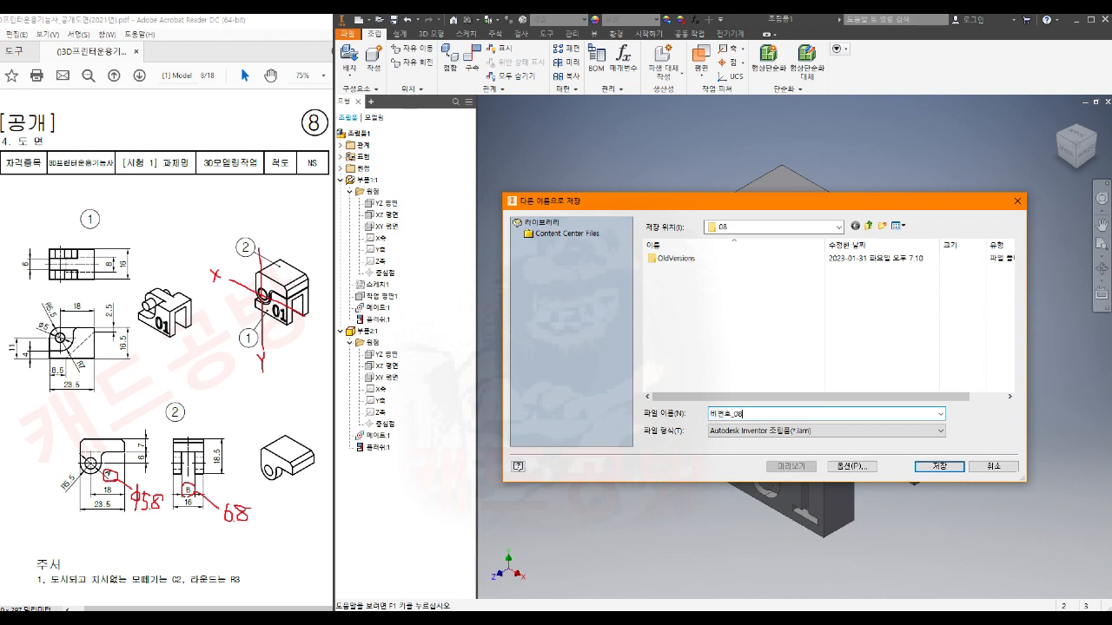
drag(747, 415, 703, 416)
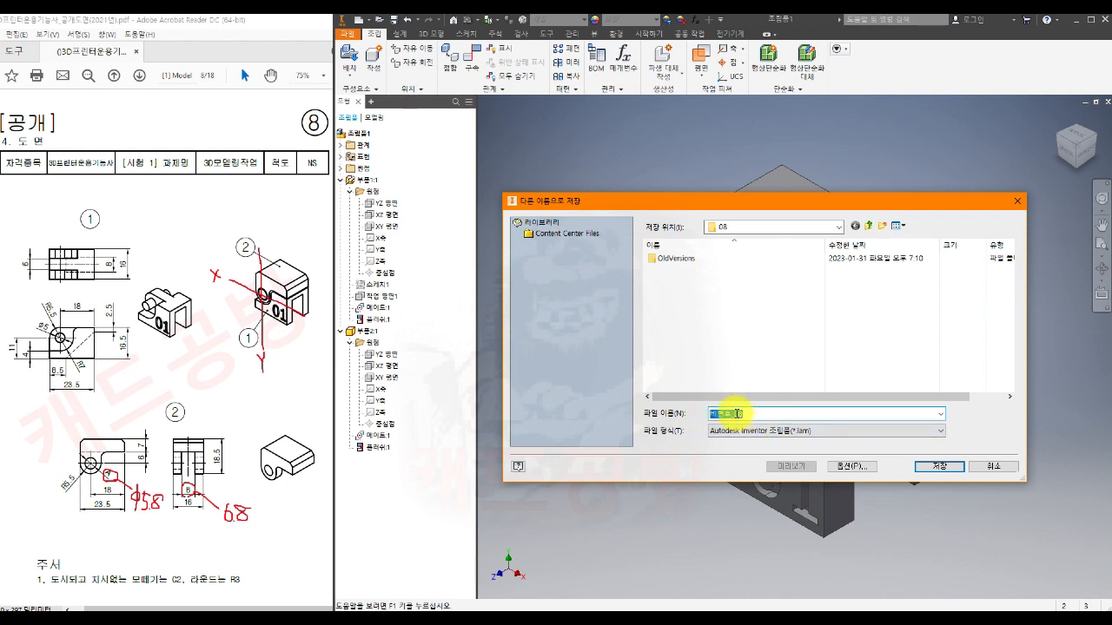
click(939, 470)
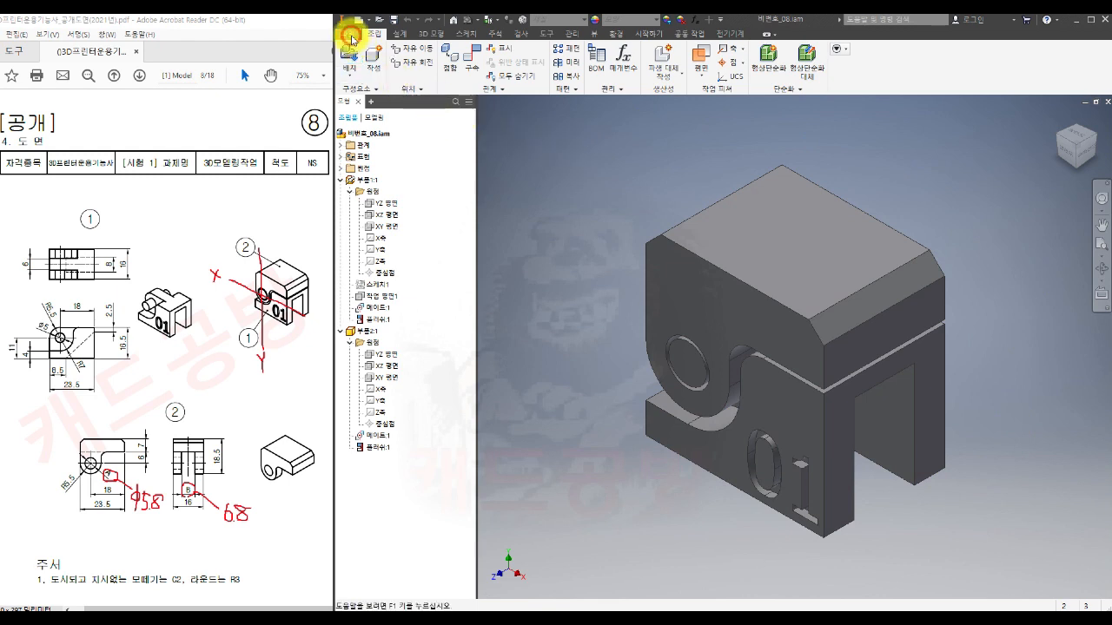
Save a copy of the assembly in STEP format as 비번호_08.stp in the 08 folder, accepting the existing STEP options.
click(352, 34)
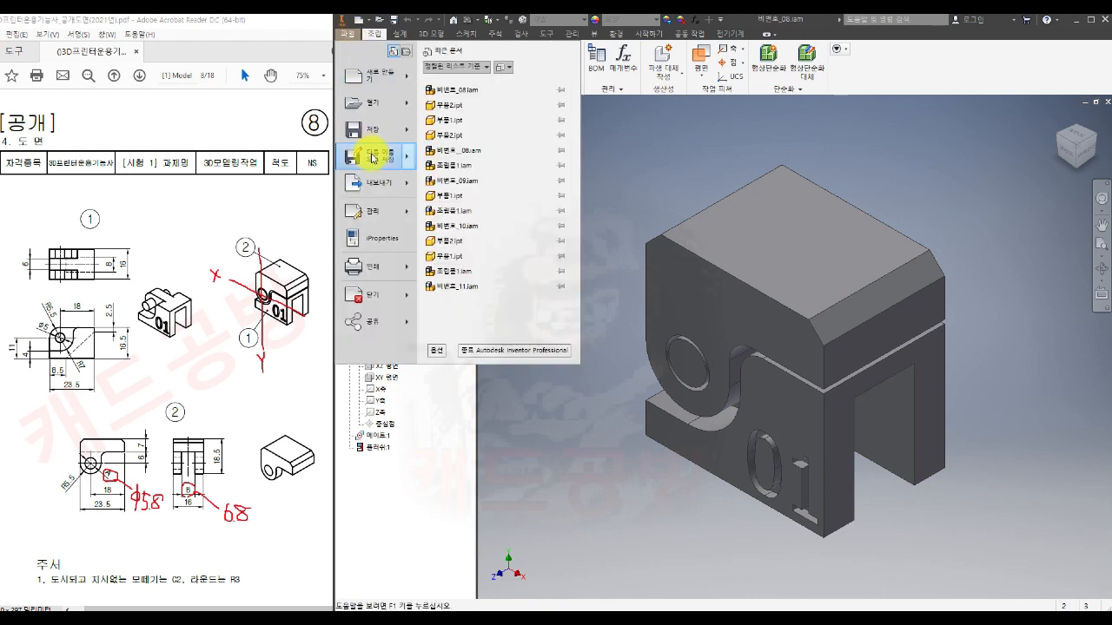
mouse_move(369, 161)
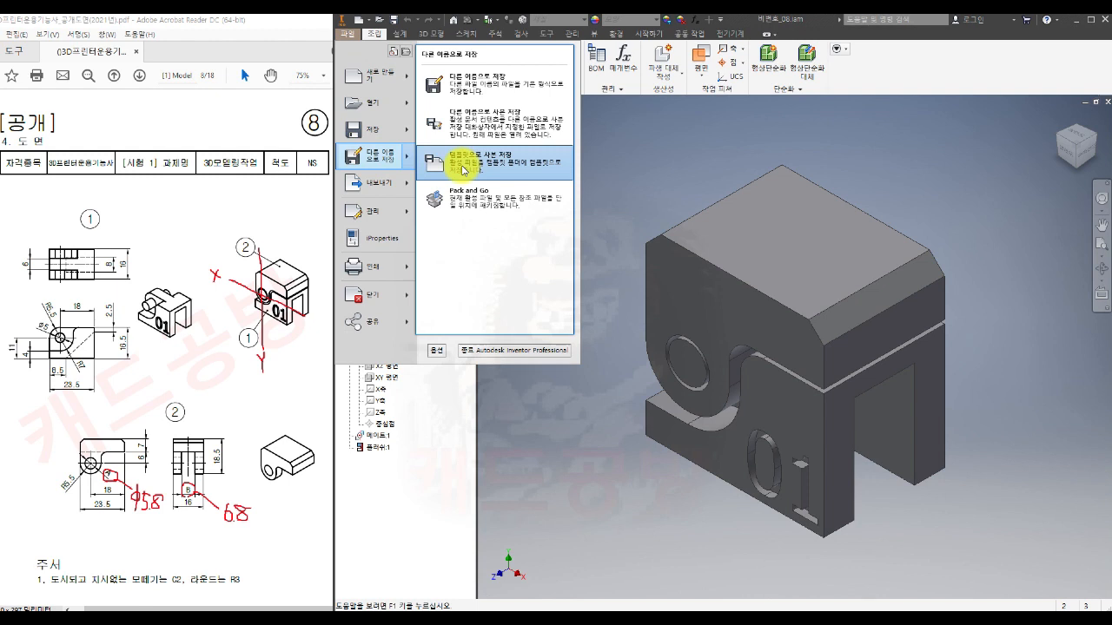
click(470, 128)
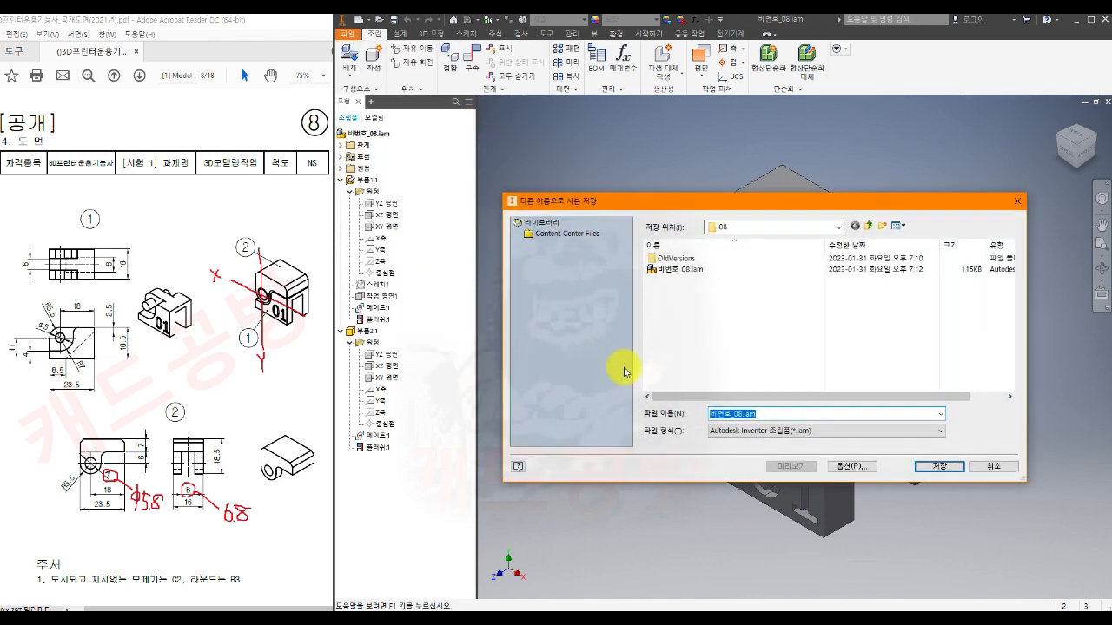
click(768, 431)
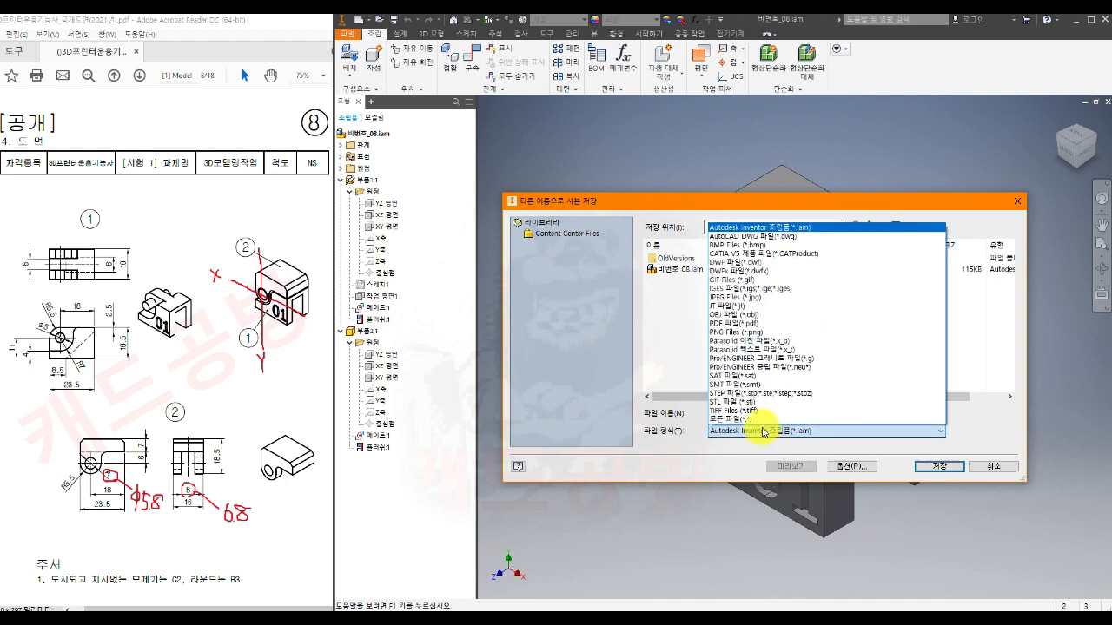
click(761, 392)
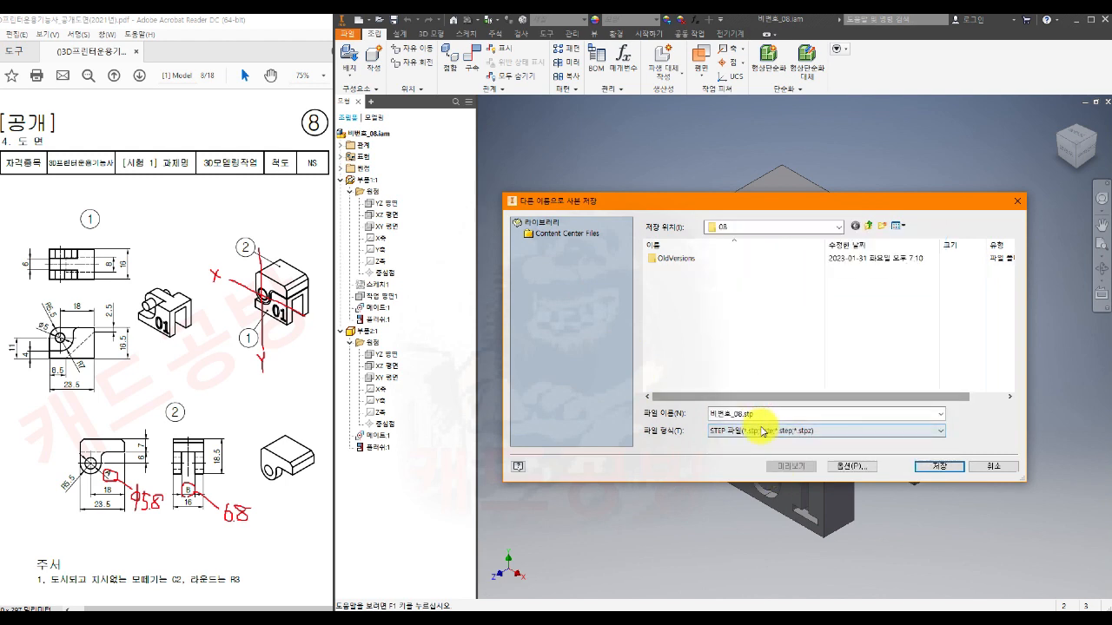
click(851, 467)
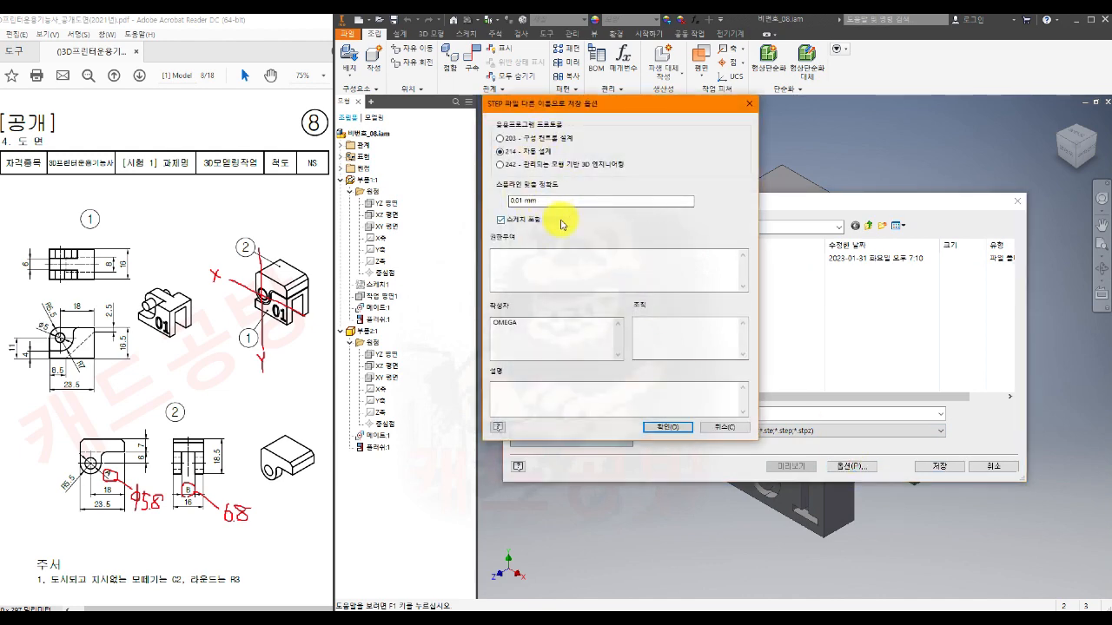
click(655, 428)
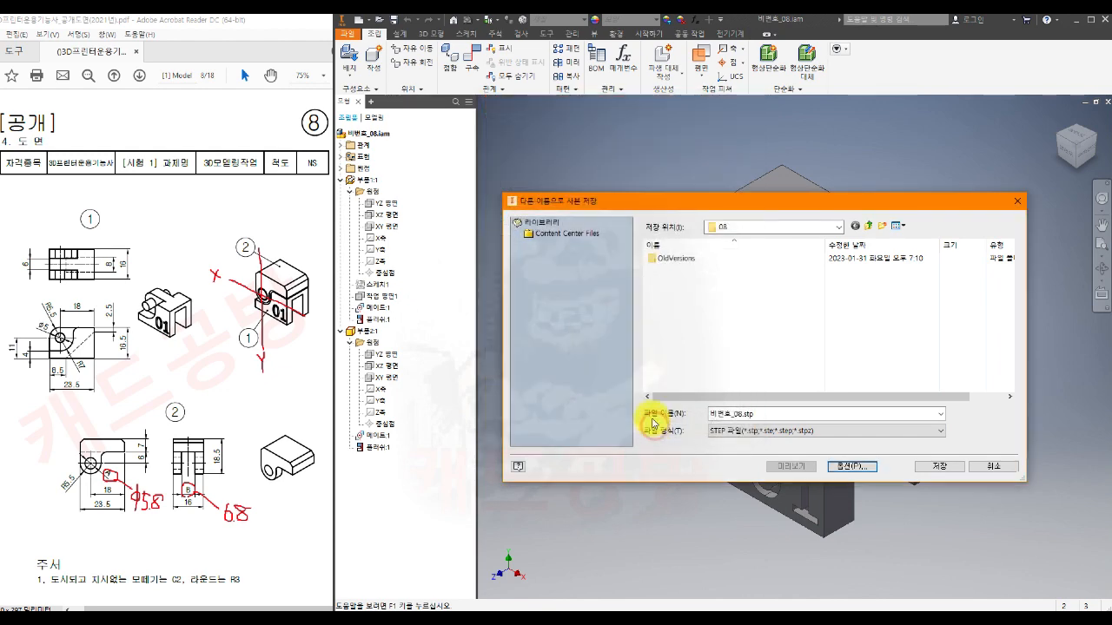
click(944, 467)
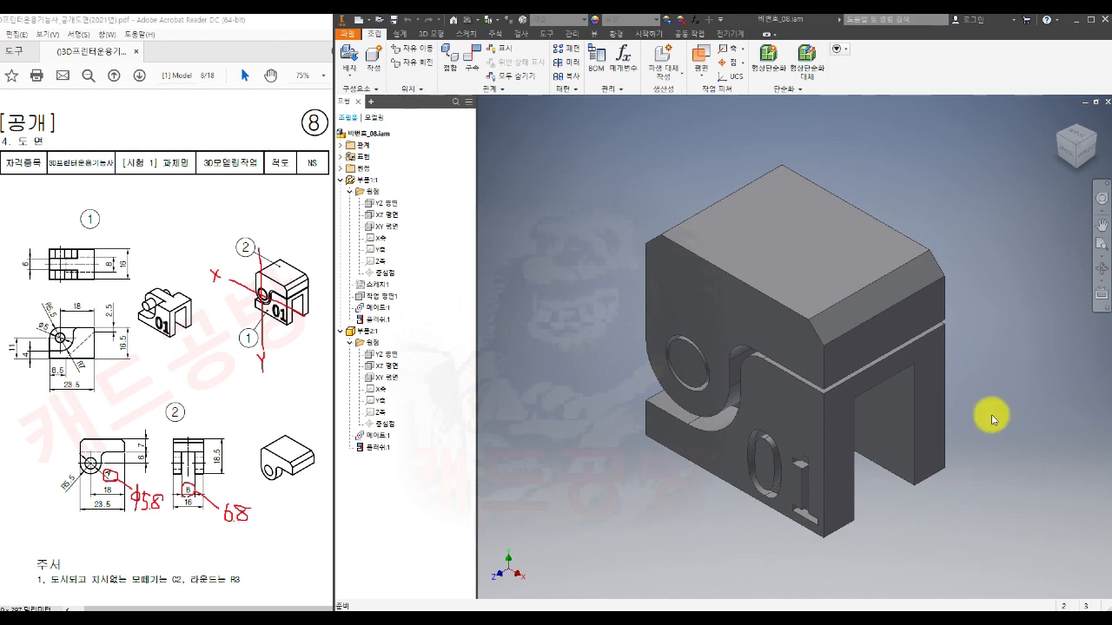
Try swinging part 2 open about part 1's pin in the front view, and undo the rotation.
click(1072, 150)
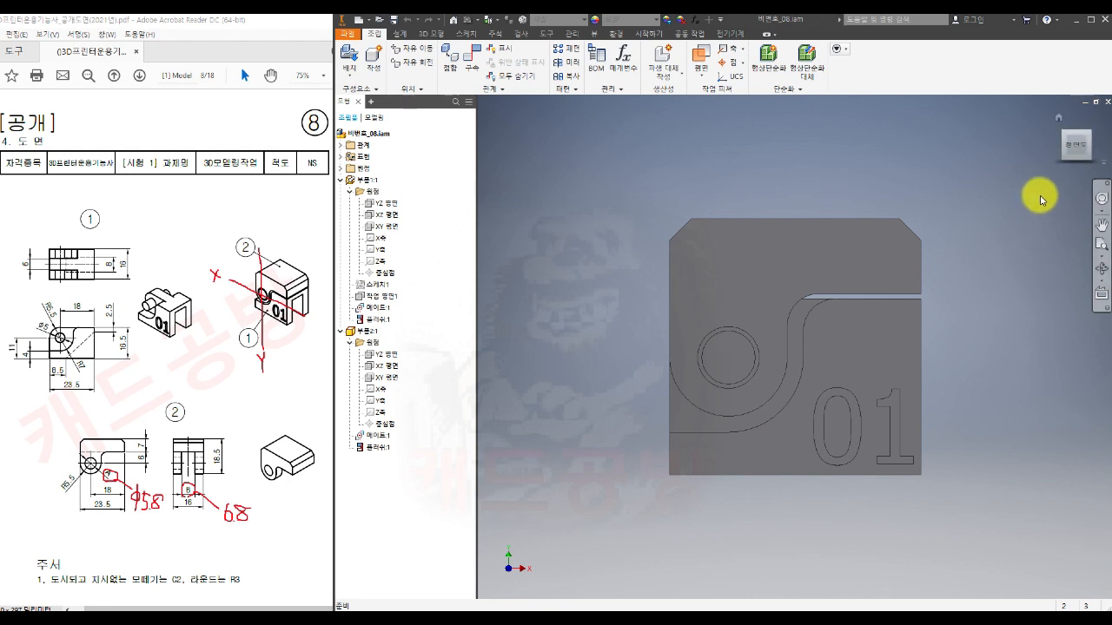
click(1091, 119)
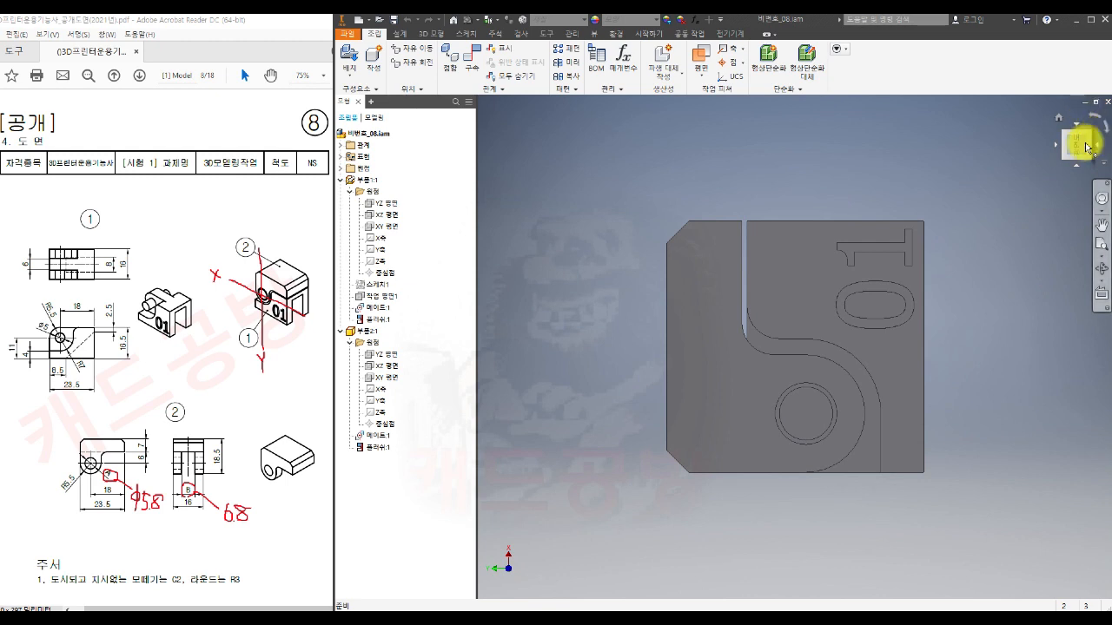
click(1056, 145)
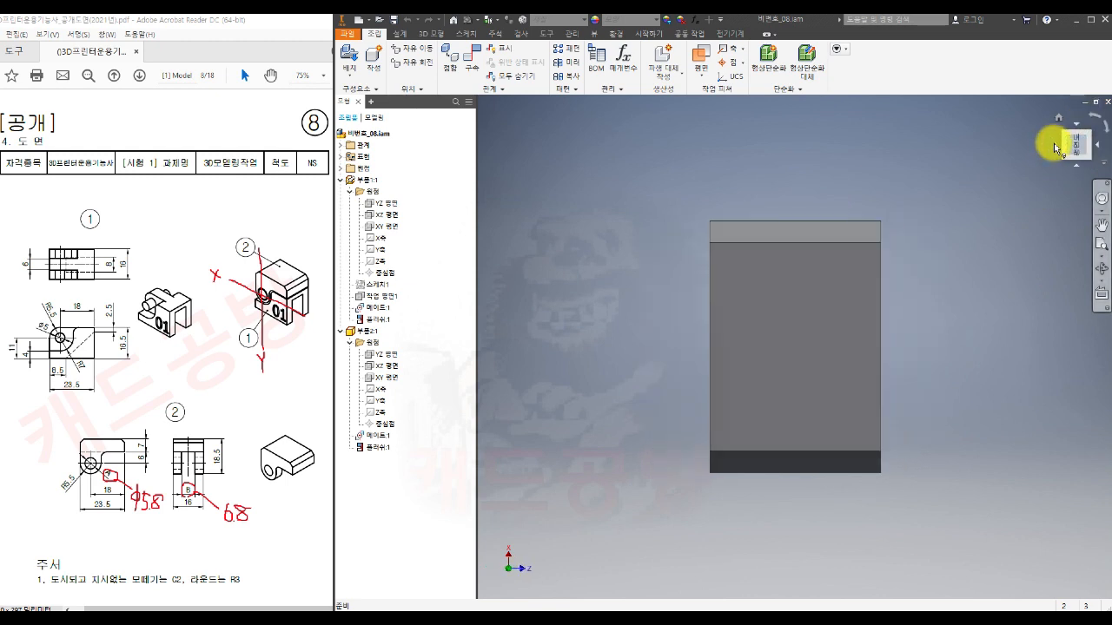
click(1075, 169)
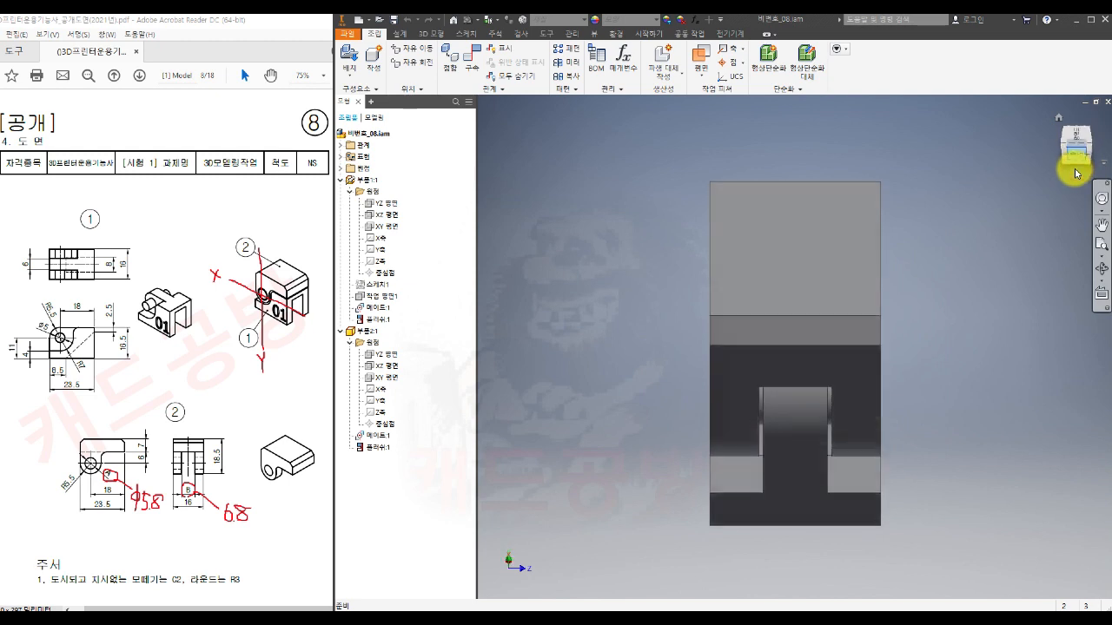
click(1097, 152)
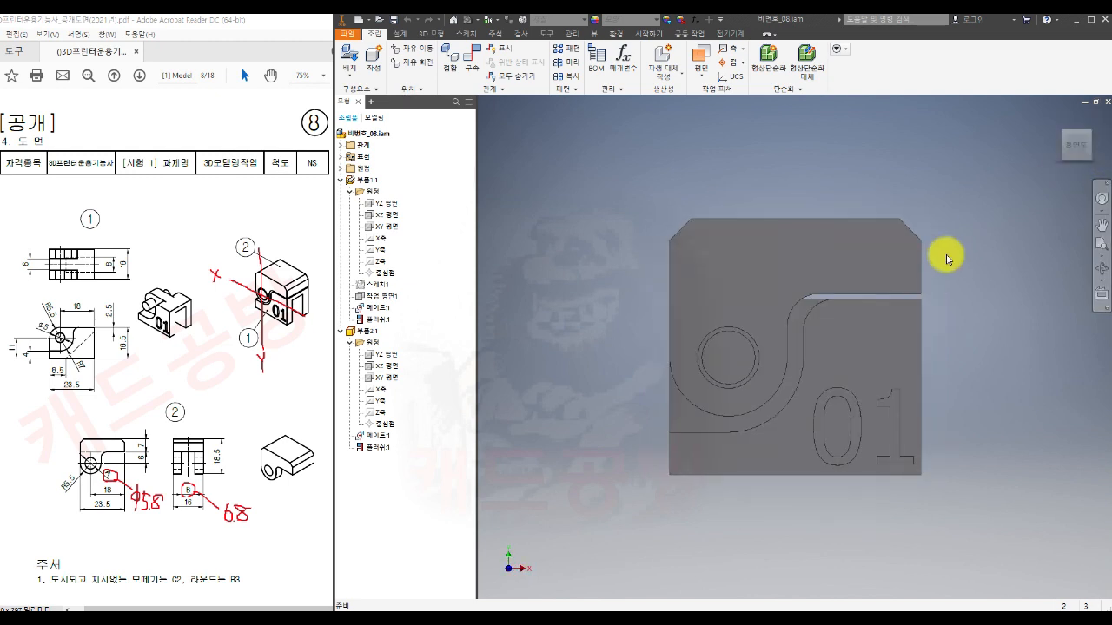
click(894, 253)
drag(895, 253, 791, 181)
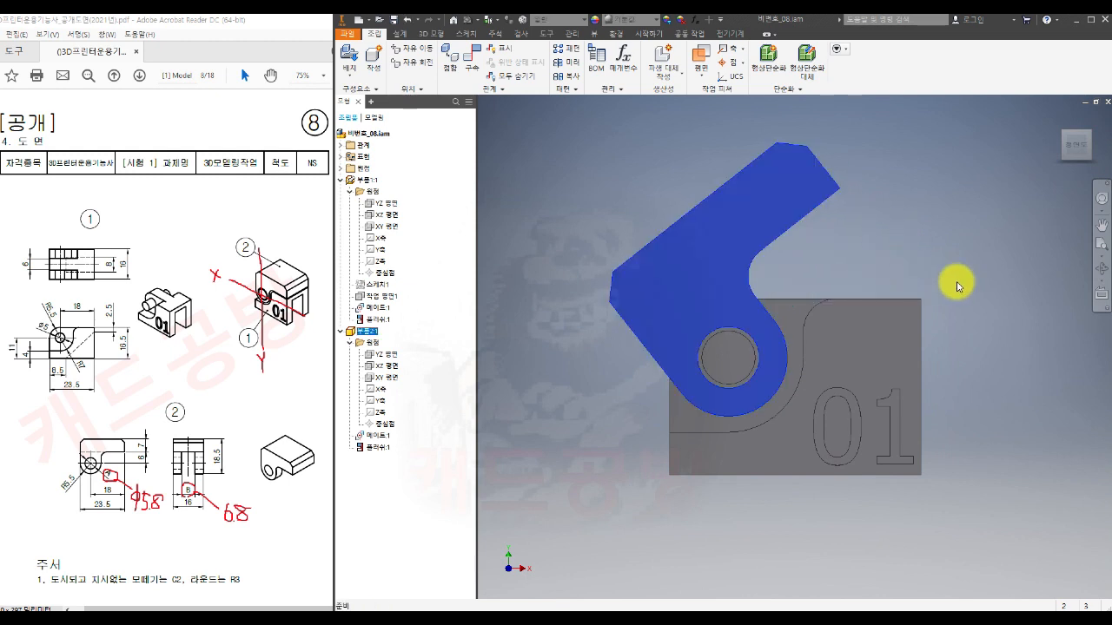
click(956, 286)
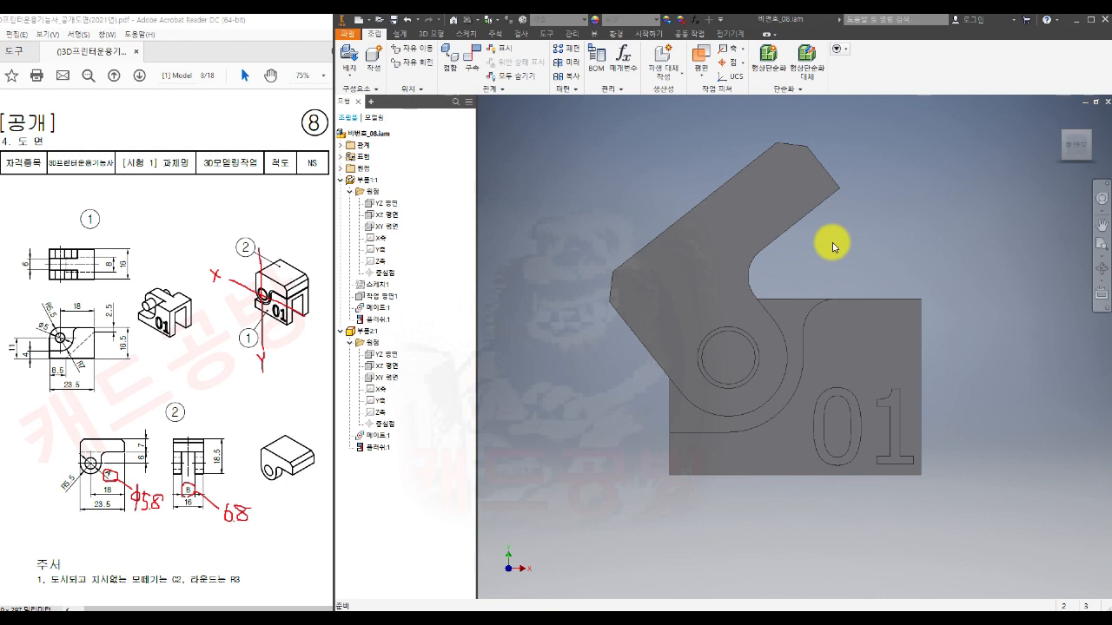
click(406, 20)
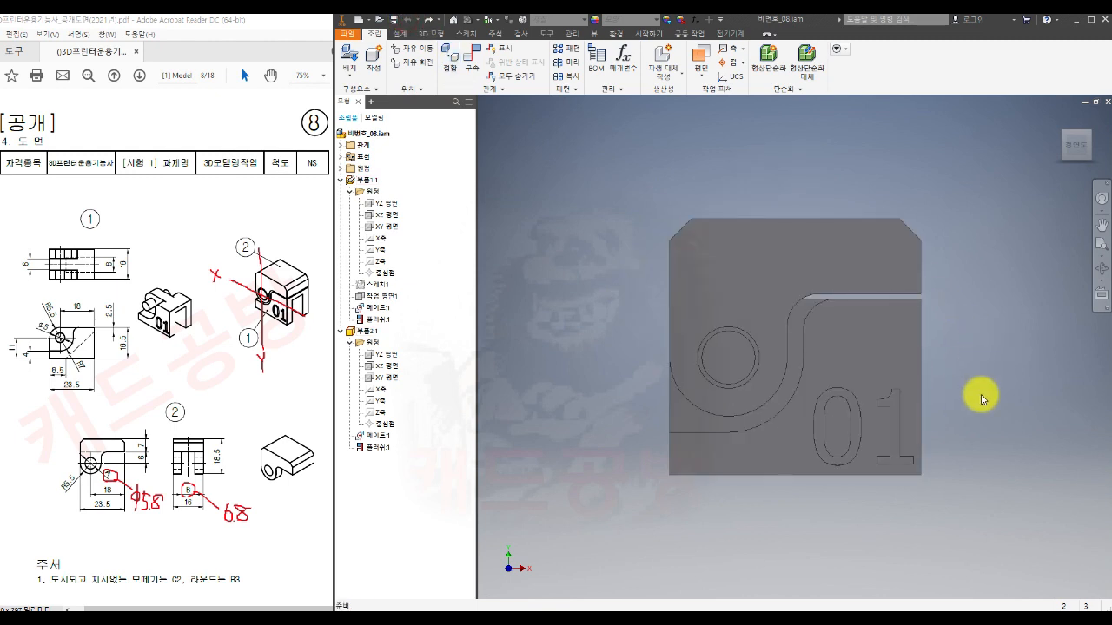
Rotate part 2 about 90° open around part 1's pin so its long arm stands upright, clear of part 1.
shift+middle_drag(1002, 416, 926, 415)
shift+middle_drag(987, 429, 873, 424)
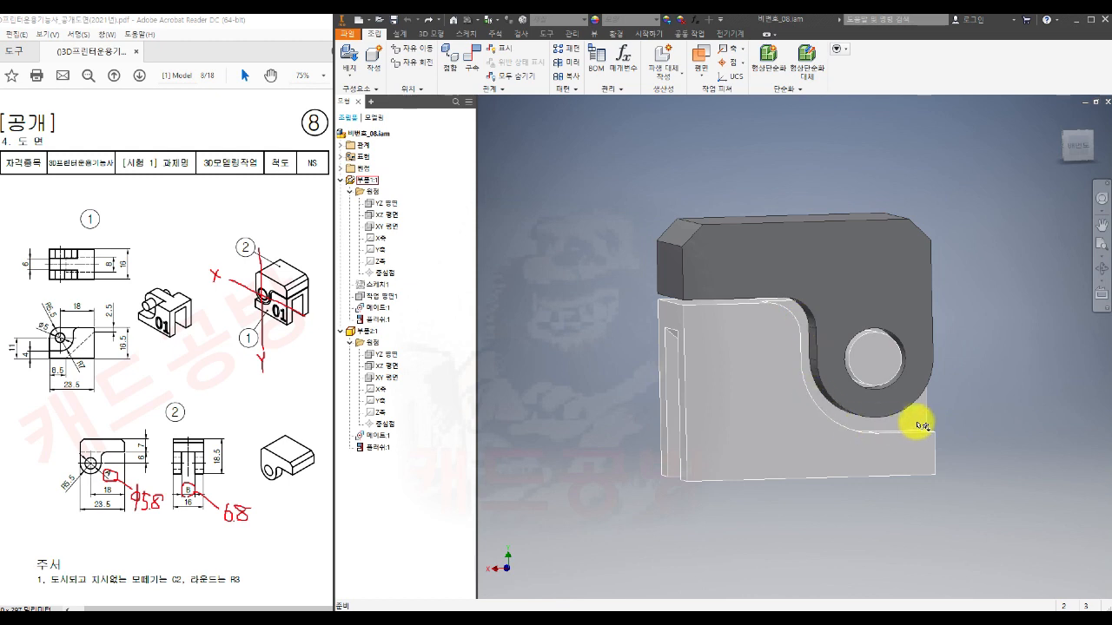
mouse_move(938, 439)
shift+middle_down()
mouse_move(976, 448)
mouse_move(754, 440)
mouse_move(779, 447)
shift+middle_up()
click(1079, 147)
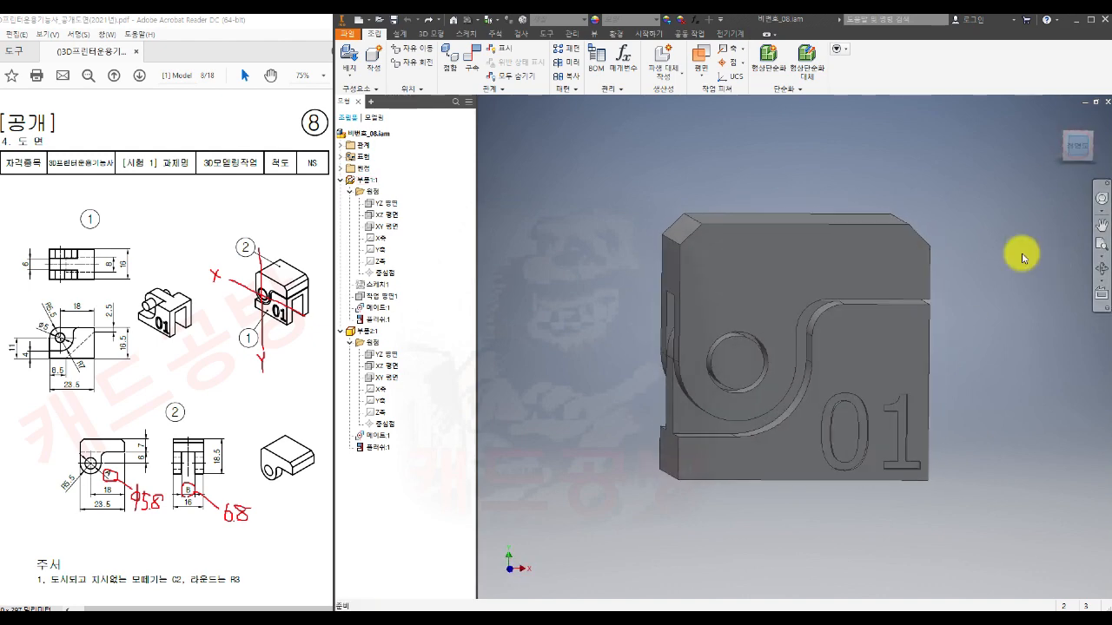
scroll(1005, 297, up, 3)
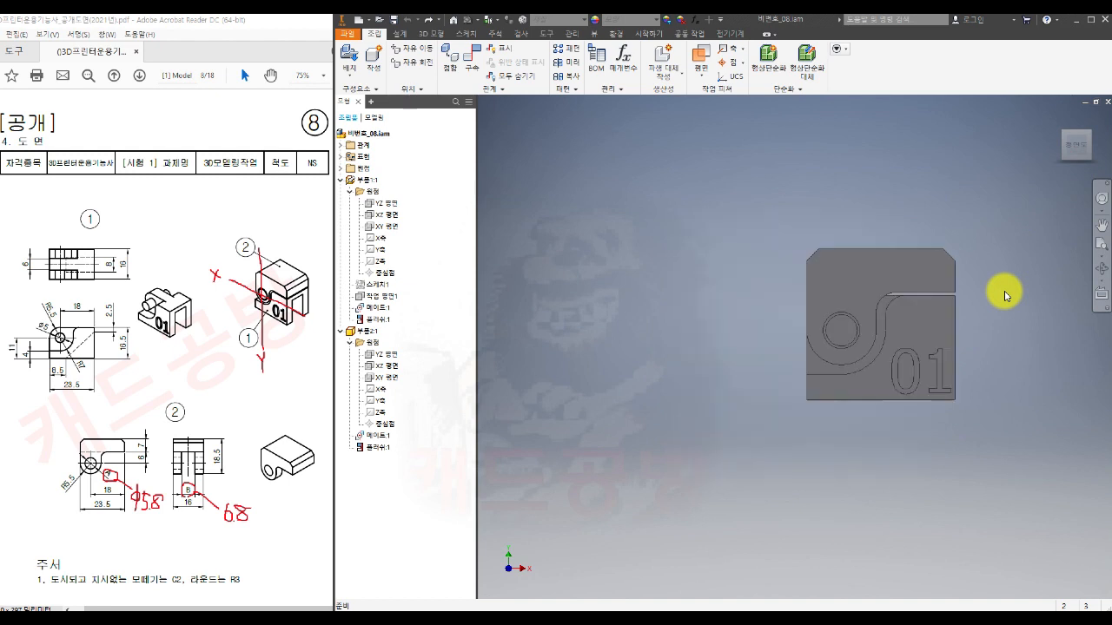
drag(928, 273, 778, 232)
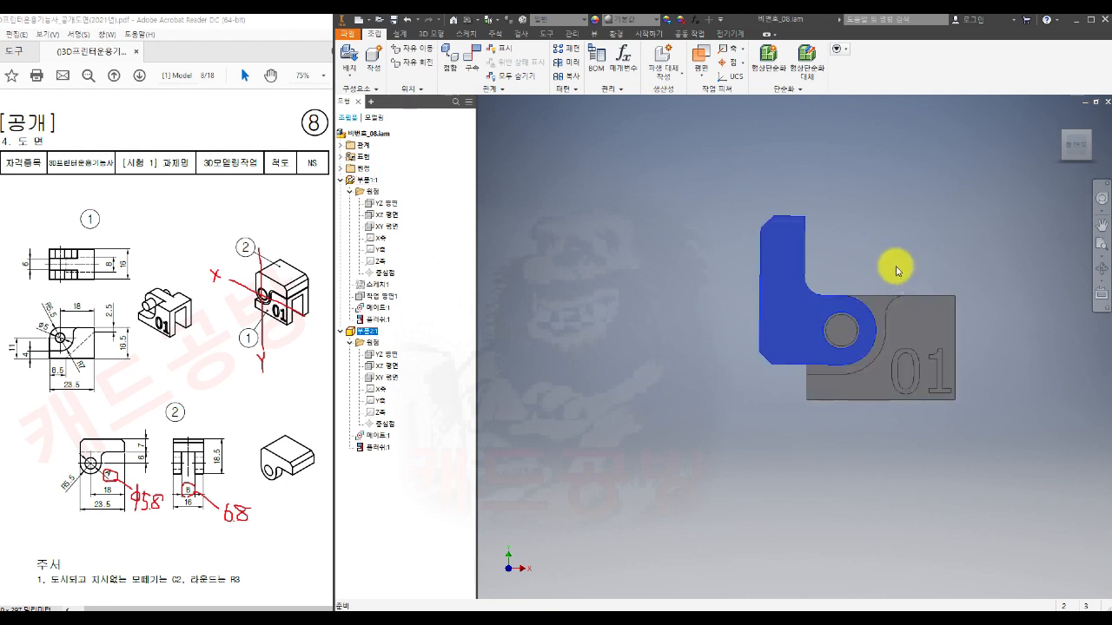
Examine the opened assembly from several angles, finishing with a view square to the hinge fork and the gaps around it.
shift+middle_drag(826, 251, 994, 339)
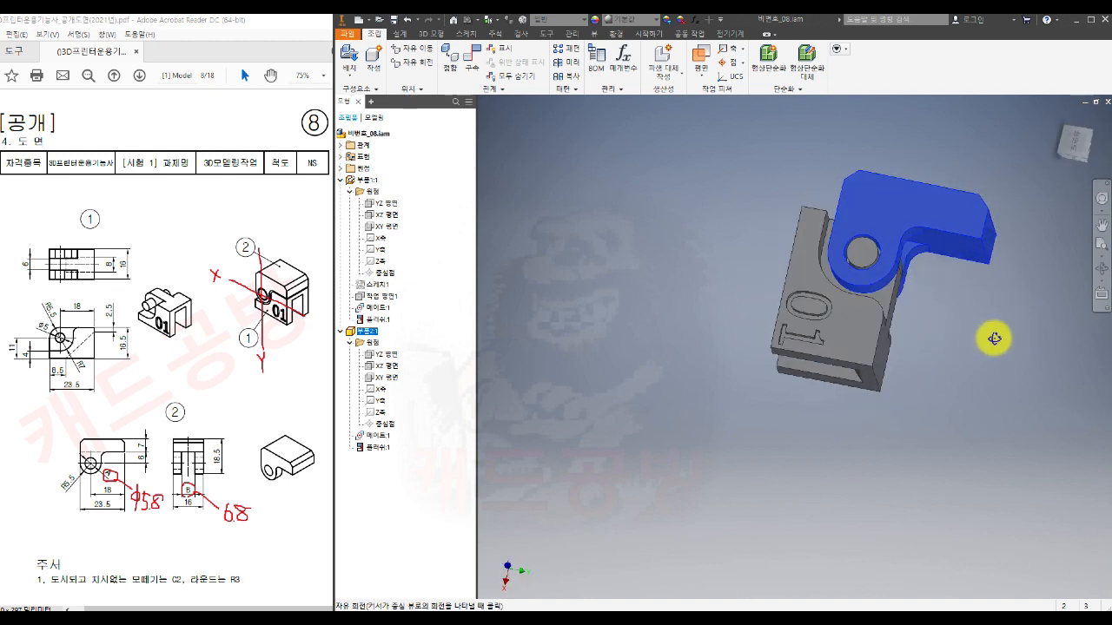
shift+middle_drag(943, 401, 952, 332)
shift+middle_drag(956, 284, 840, 390)
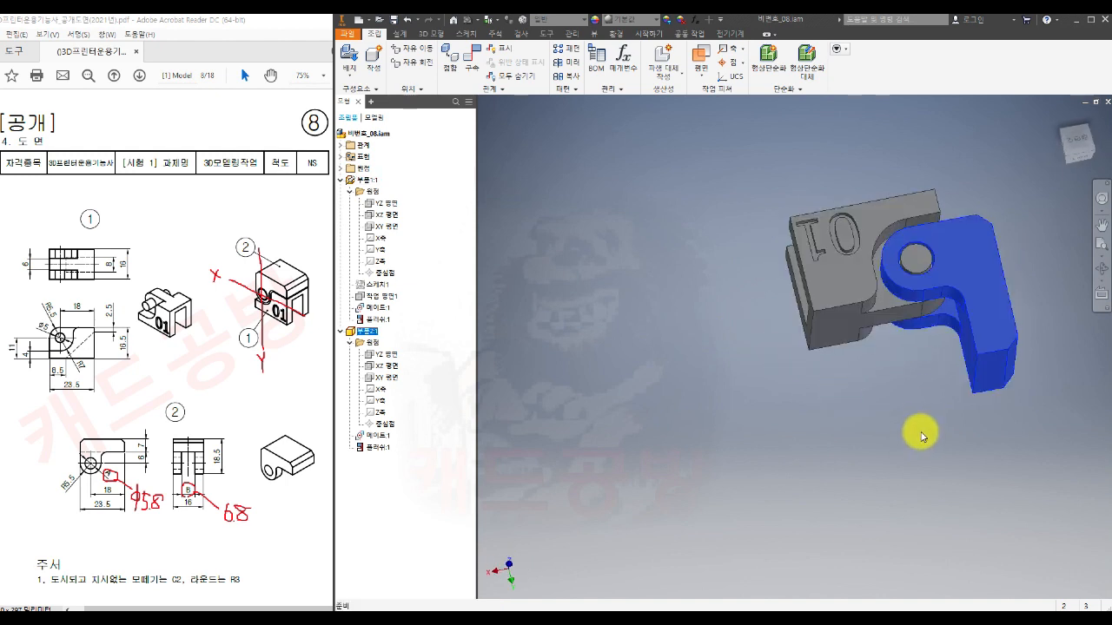
middle_drag(923, 437, 817, 480)
click(1077, 158)
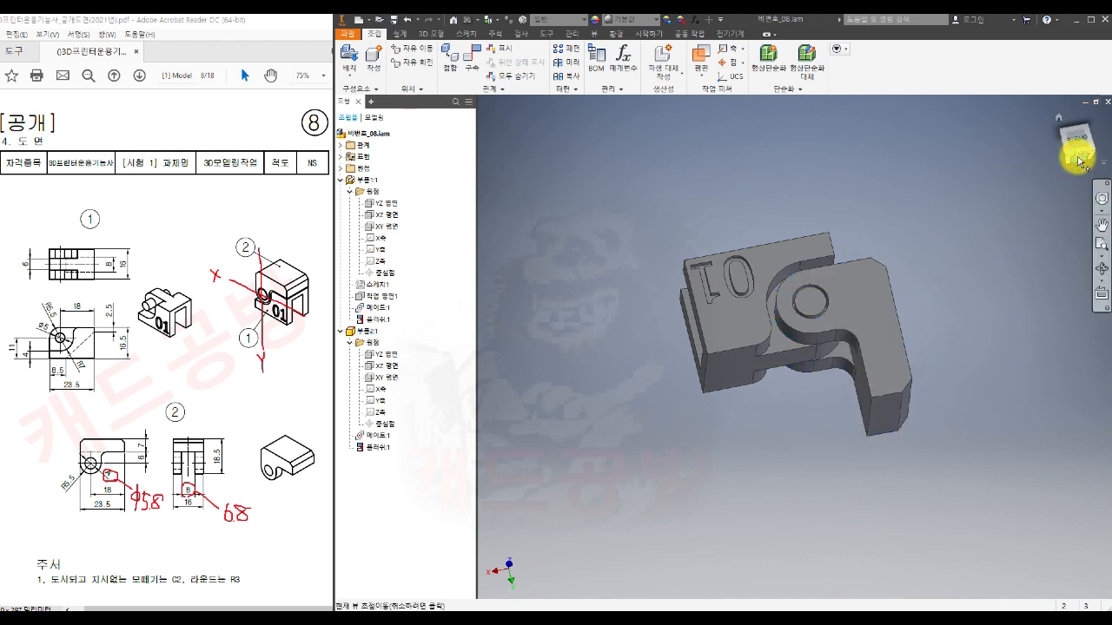
click(1079, 161)
click(1078, 156)
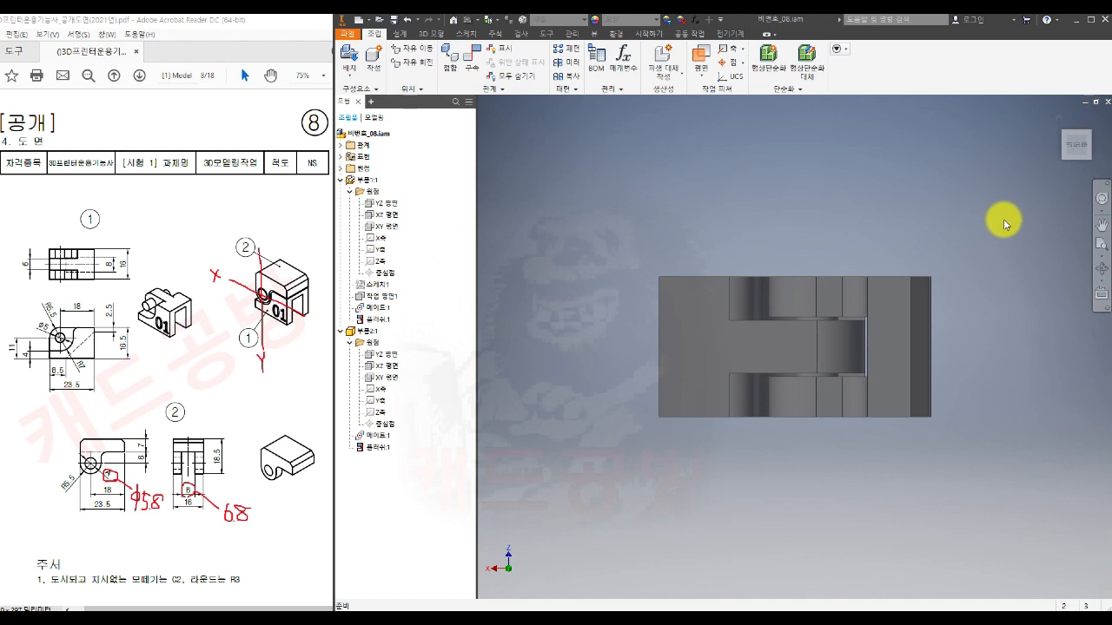
Set up a copy of the opened assembly in STL format as 비번호_08.stl in the 08 folder.
click(352, 35)
mouse_move(369, 156)
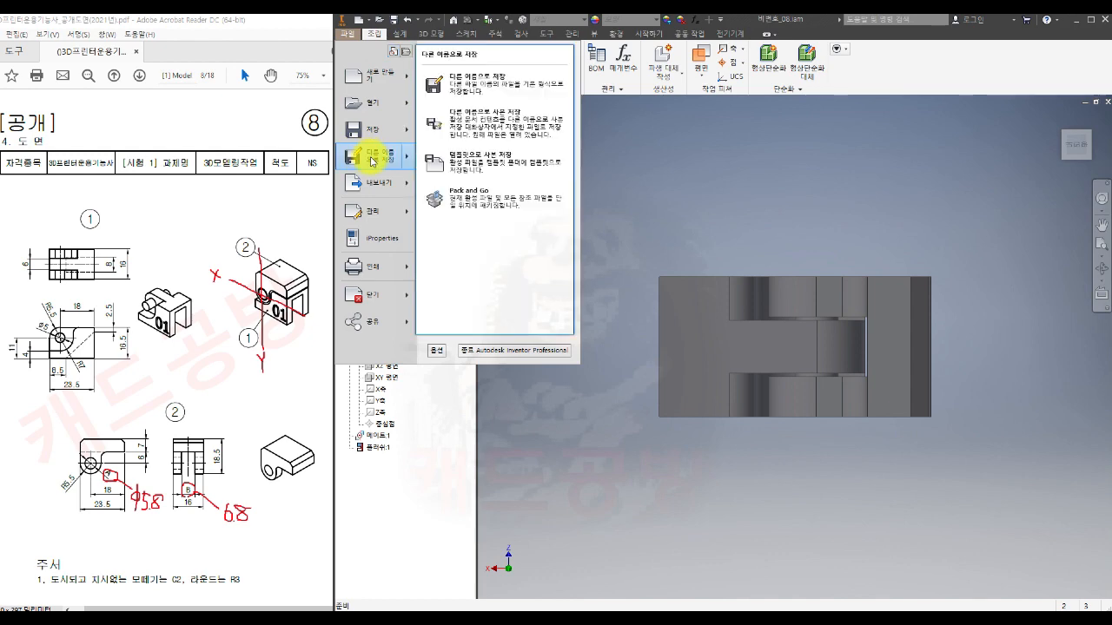
click(487, 128)
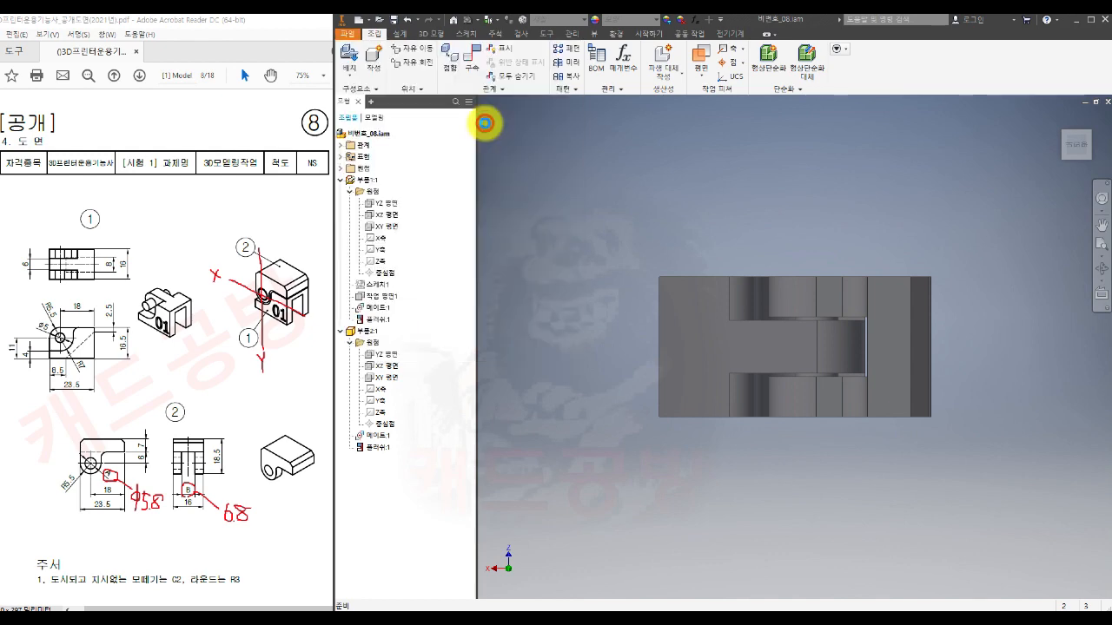
click(755, 435)
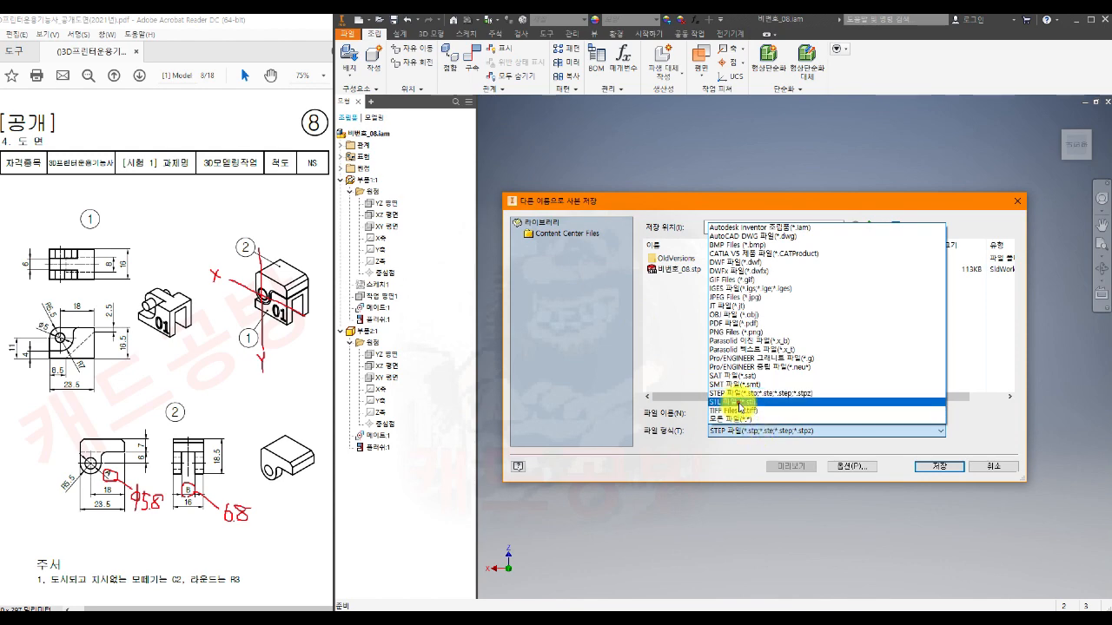
click(731, 402)
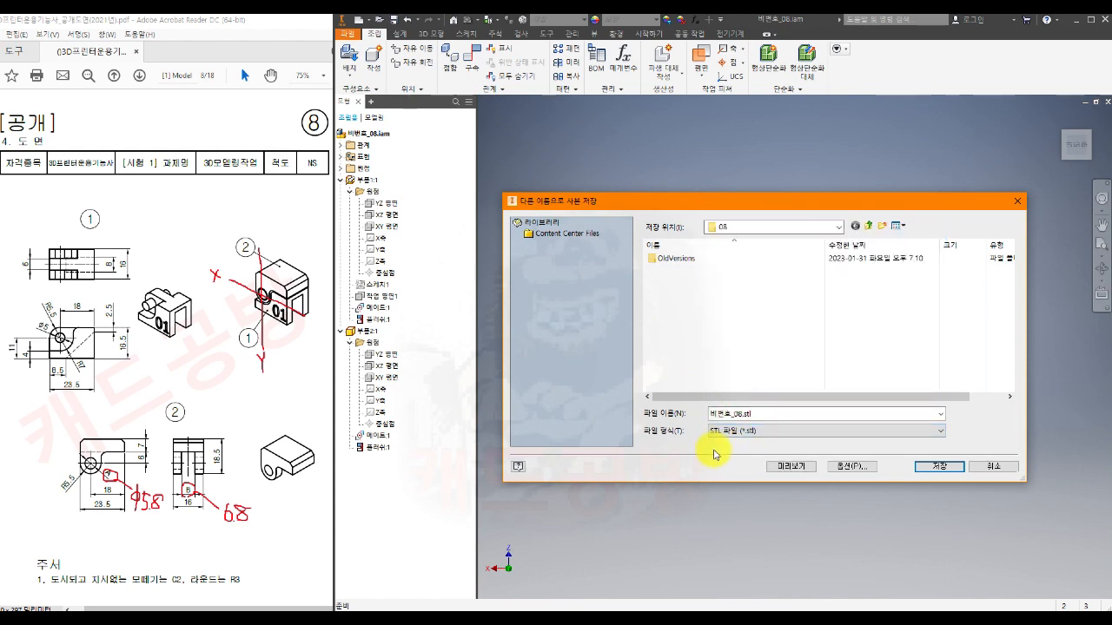
Keep the STL export unit at millimetres, accept the options and save the copy.
click(851, 466)
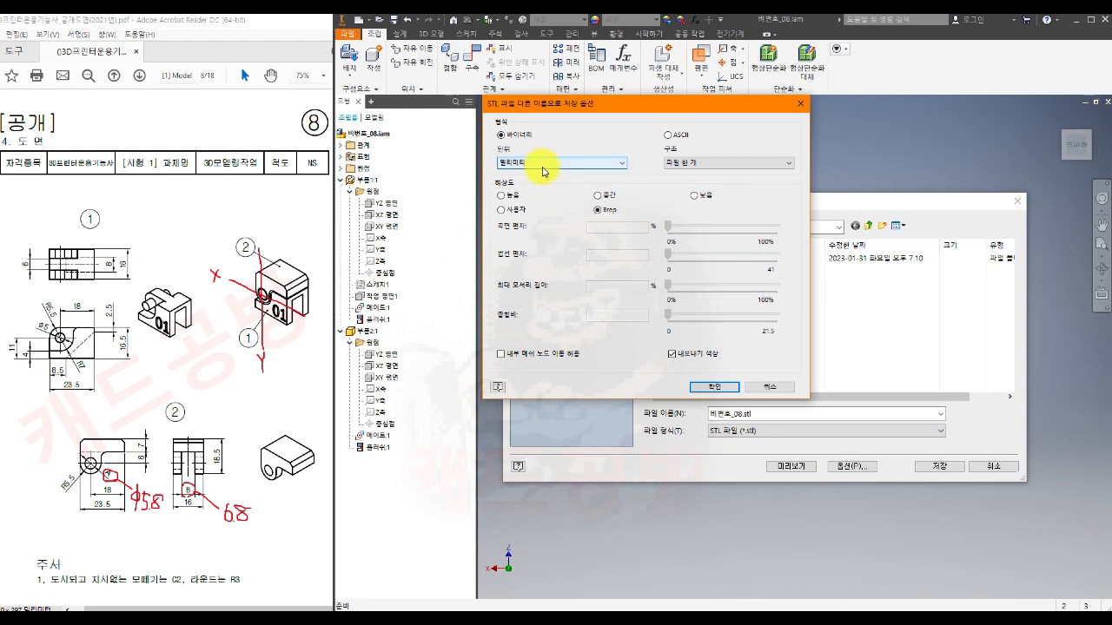
click(543, 166)
click(543, 167)
click(543, 166)
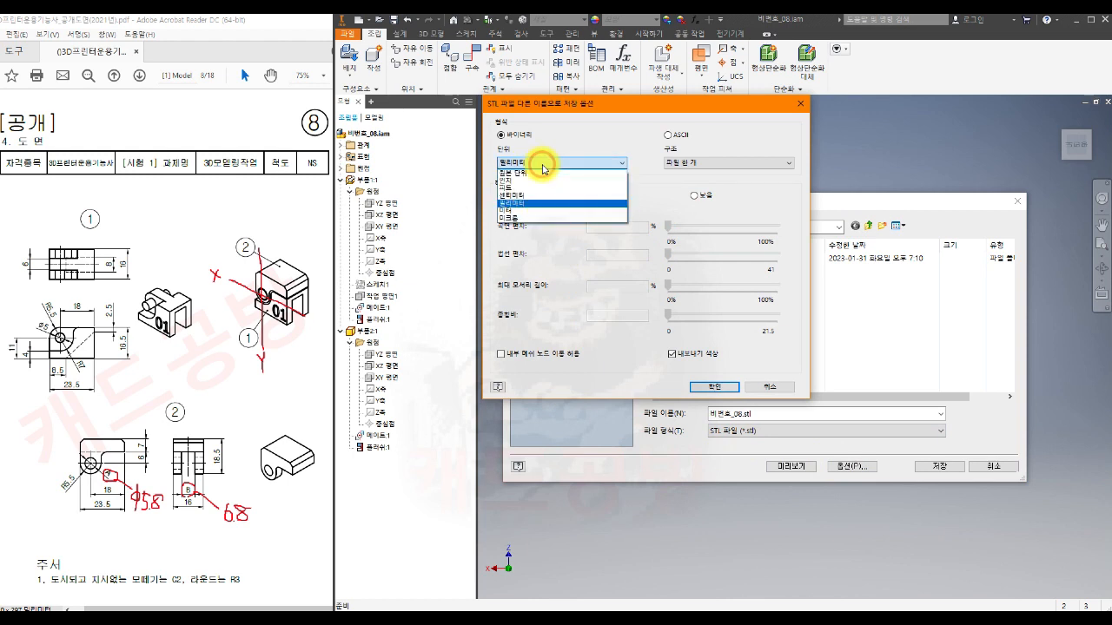
click(543, 168)
click(544, 167)
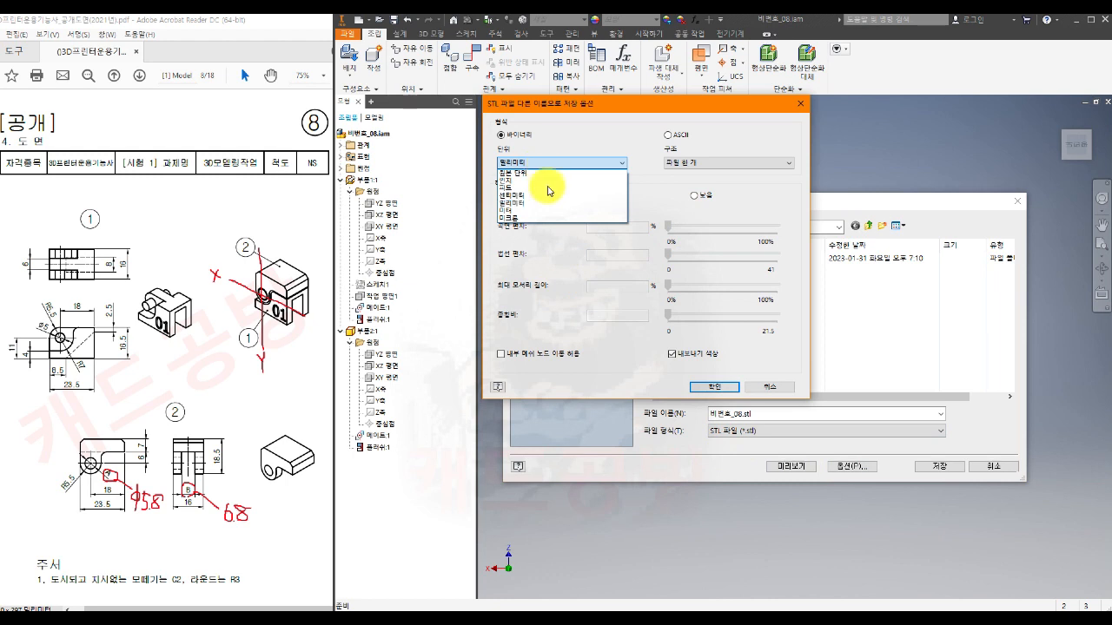
click(550, 163)
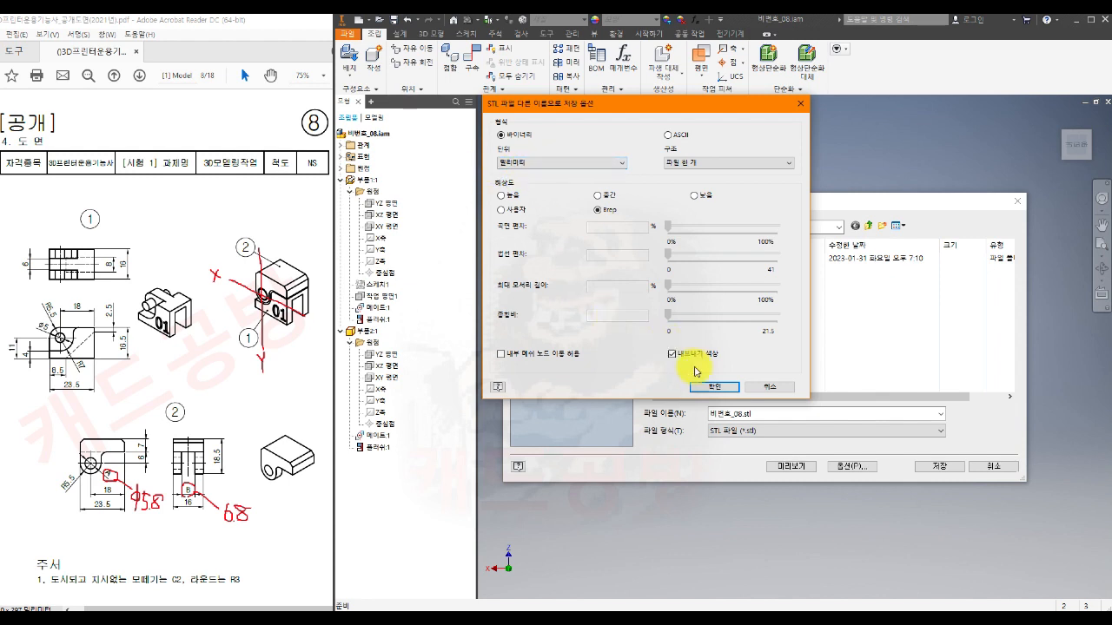
click(714, 391)
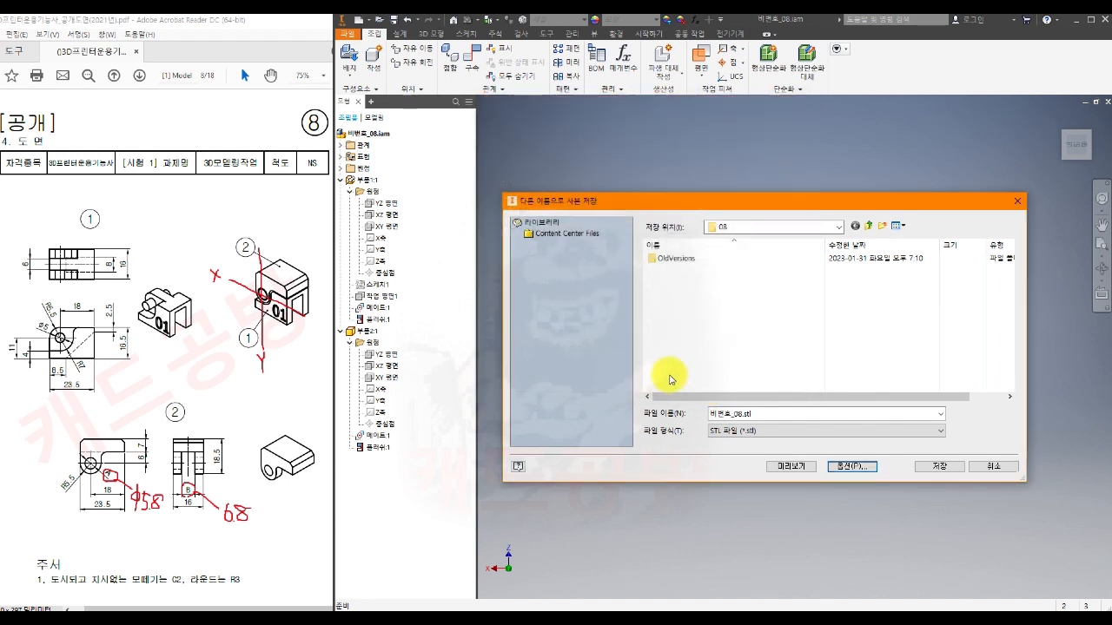
click(935, 468)
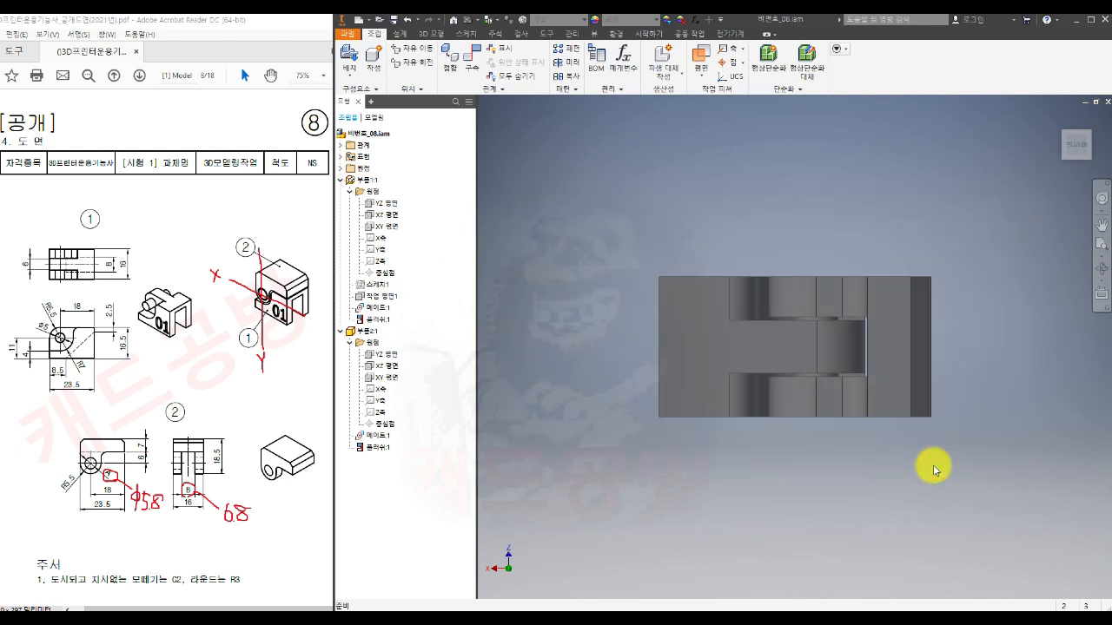
Check the part, assembly, STL and STEP files in the 08 folder in File Explorer, and minimise its window.
mouse_move(434, 604)
click(478, 532)
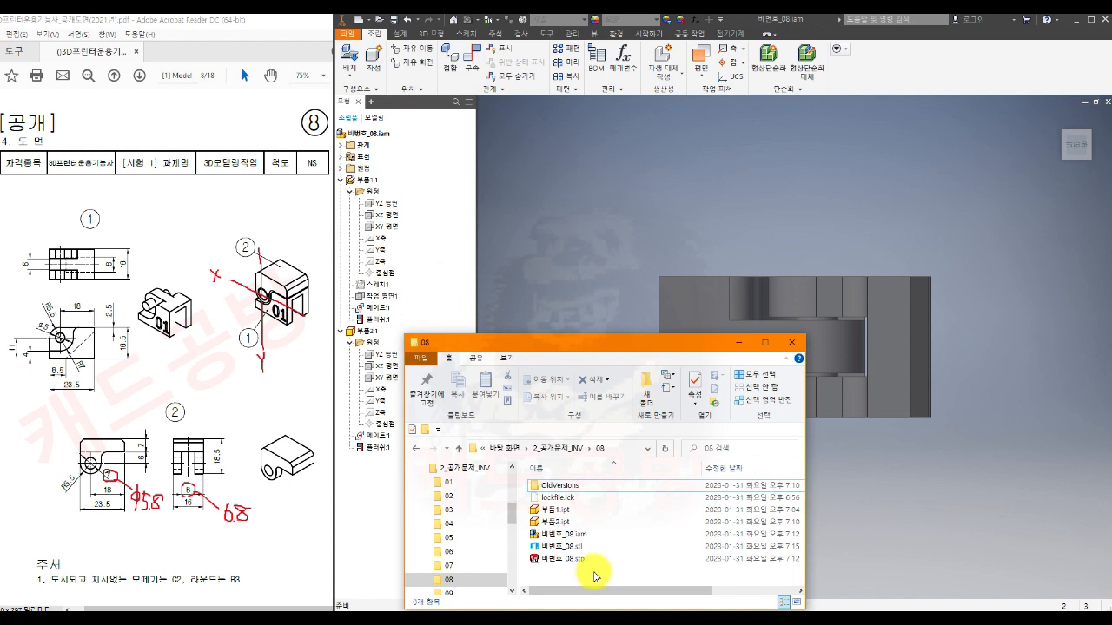
click(737, 342)
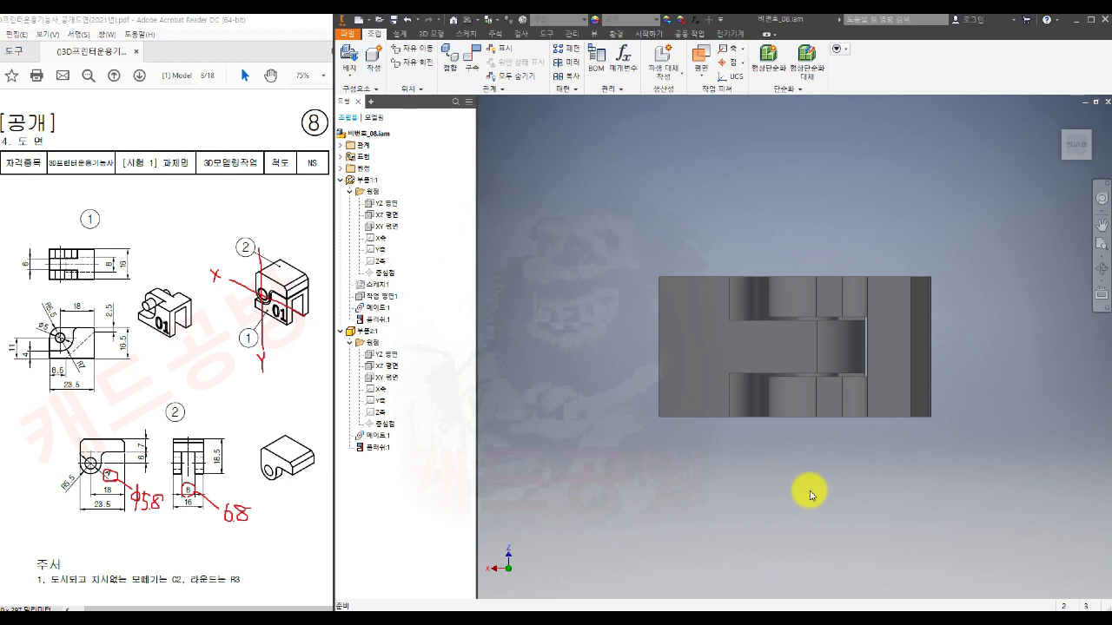